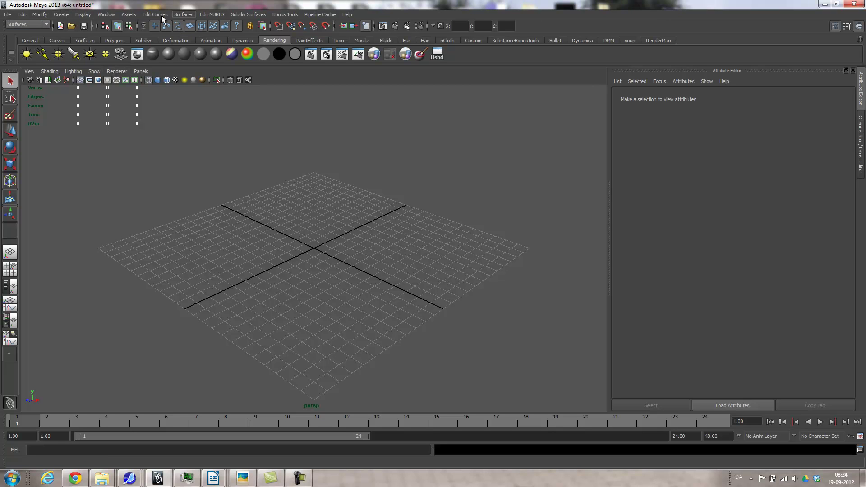
Step: Create a polygon cube at the grid centre and open its creation attributes
click(61, 15)
mouse_move(82, 36)
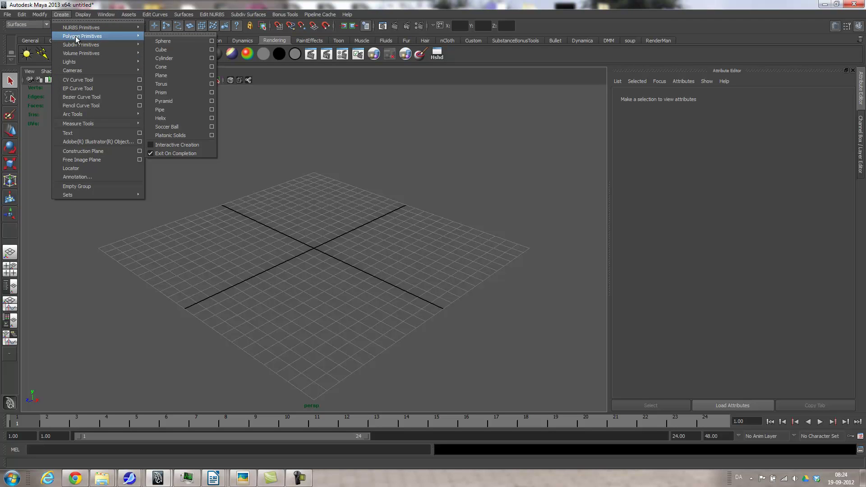
click(169, 50)
mouse_move(361, 287)
alt+mouse_down()
mouse_move(325, 316)
mouse_move(354, 280)
alt+mouse_up()
alt+right_drag(354, 280, 435, 289)
alt+drag(436, 288, 337, 291)
alt+right_drag(337, 291, 475, 283)
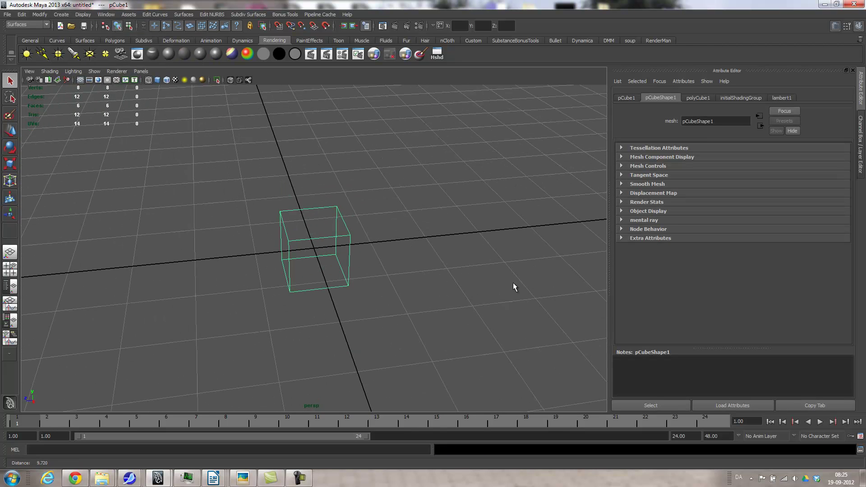
click(700, 98)
Step: Stretch the cube into a thin slab about 0.367 wide, 5.367 high and 8.581 deep
drag(719, 158, 730, 177)
alt+right_drag(465, 185, 265, 194)
mouse_move(265, 195)
alt+mouse_down()
mouse_move(265, 176)
mouse_move(267, 193)
alt+mouse_up()
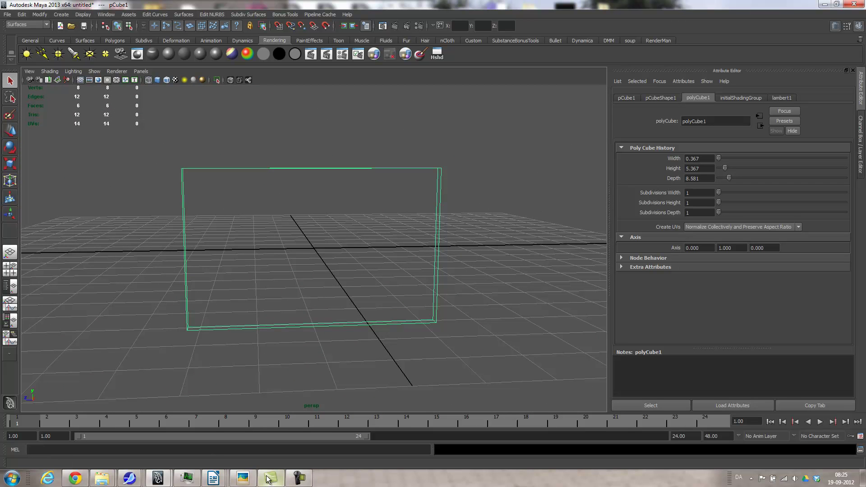
Step: Check the reference house photo and set the cube's width to 8, height to 6 and depth to 0.5
click(246, 479)
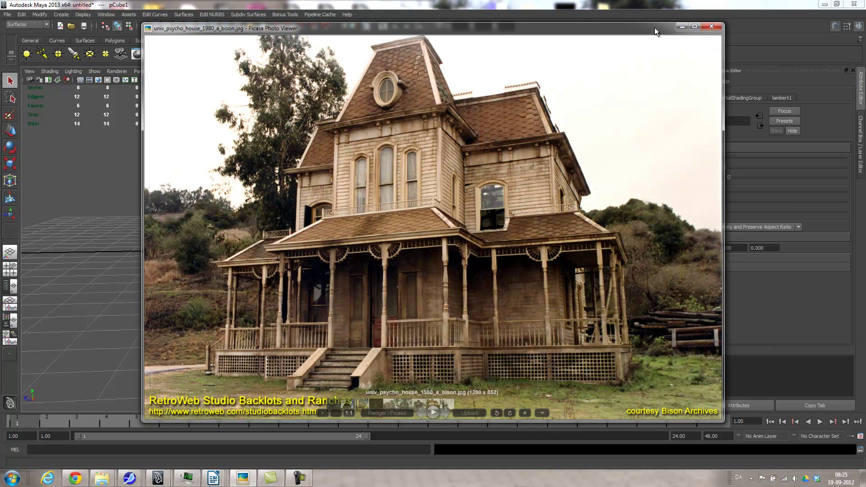
click(683, 27)
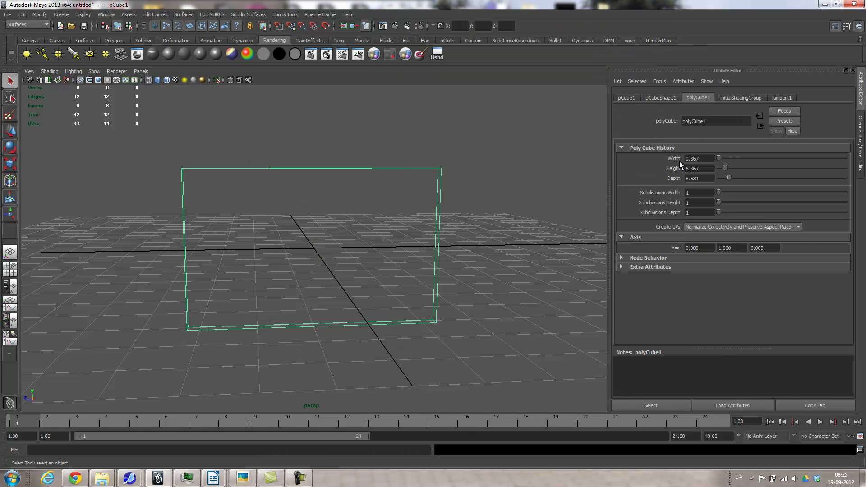
double_click(702, 167)
text(6)
key(Tab)
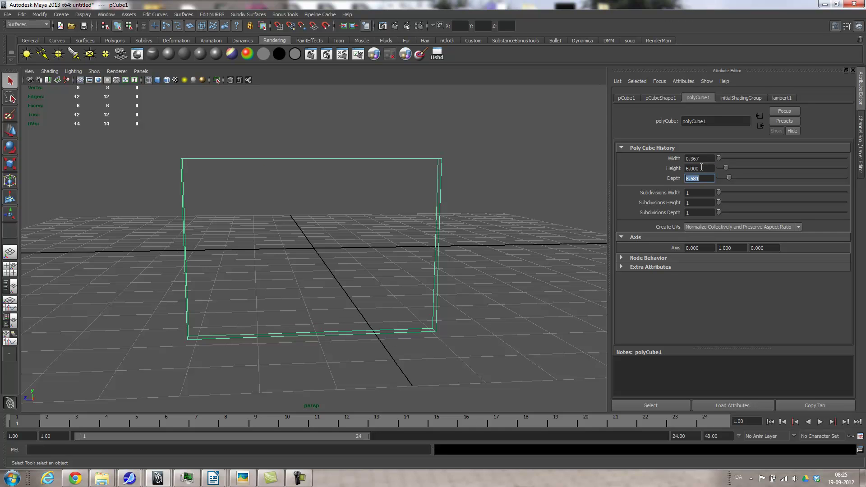
double_click(704, 158)
text(8)
key(Tab)
text(1)
key(Tab)
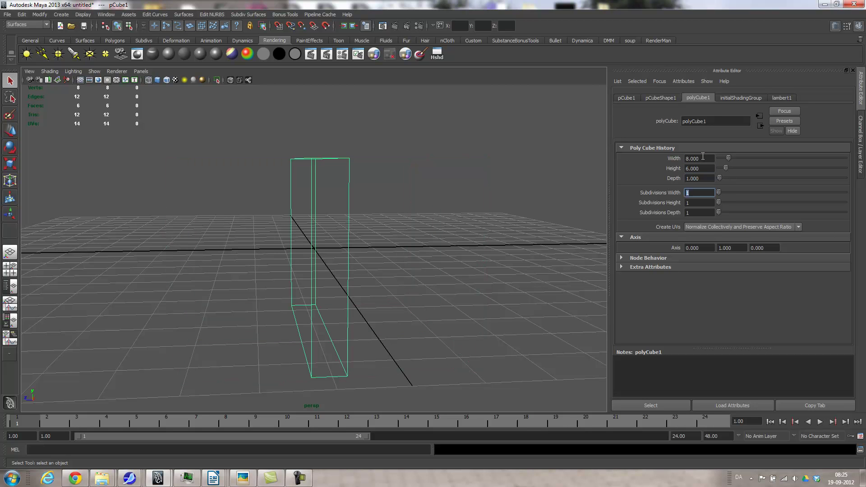
double_click(701, 179)
text(.5)
key(Return)
Step: Assign a new Blinn material to the wall slab and connect a file texture to its colour
mouse_move(386, 181)
alt+mouse_down()
mouse_move(313, 246)
mouse_move(356, 242)
mouse_move(393, 255)
alt+mouse_up()
key(5)
mouse_move(319, 238)
alt+mouse_down()
mouse_move(390, 236)
mouse_move(321, 242)
mouse_move(353, 239)
alt+mouse_up()
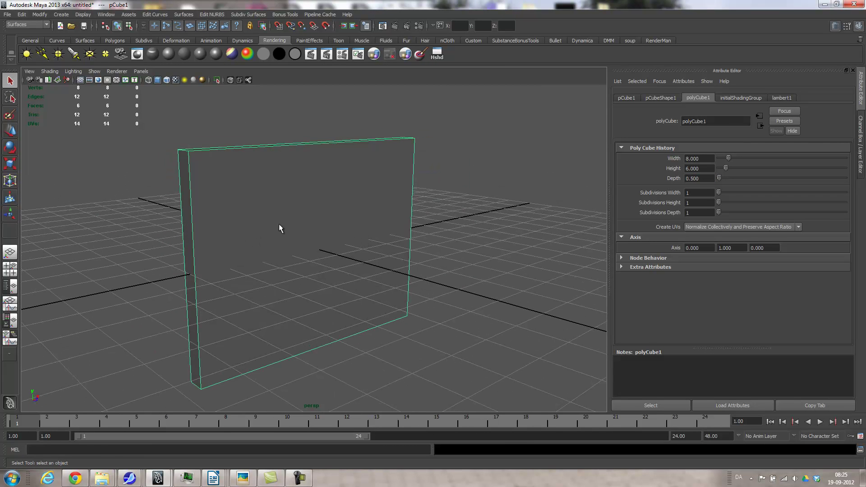
click(167, 54)
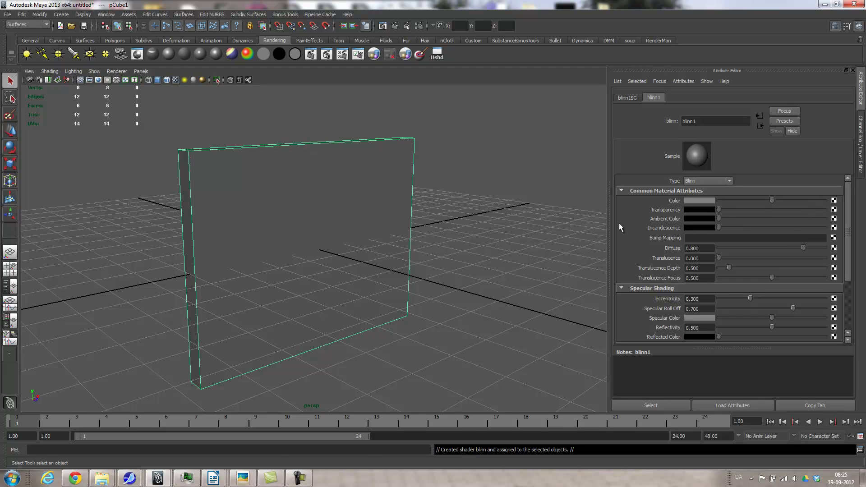
click(379, 233)
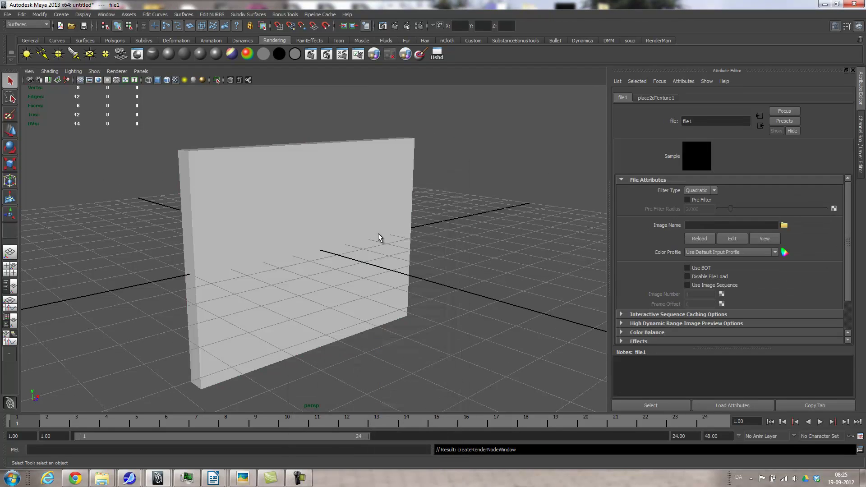
Step: Load WoodPlanksOverlapping0036_2_thumbhuge.jpg from D:\house_on_haunted_hill\textures as the file texture's image
click(784, 225)
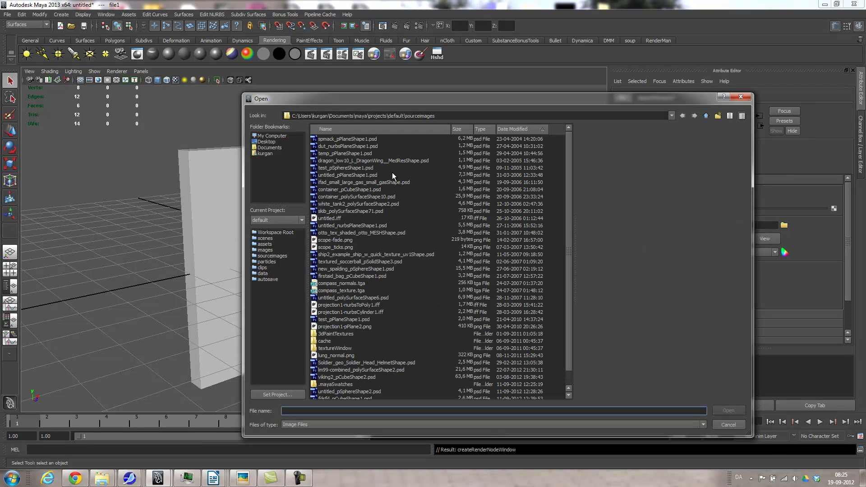
click(273, 137)
double_click(327, 147)
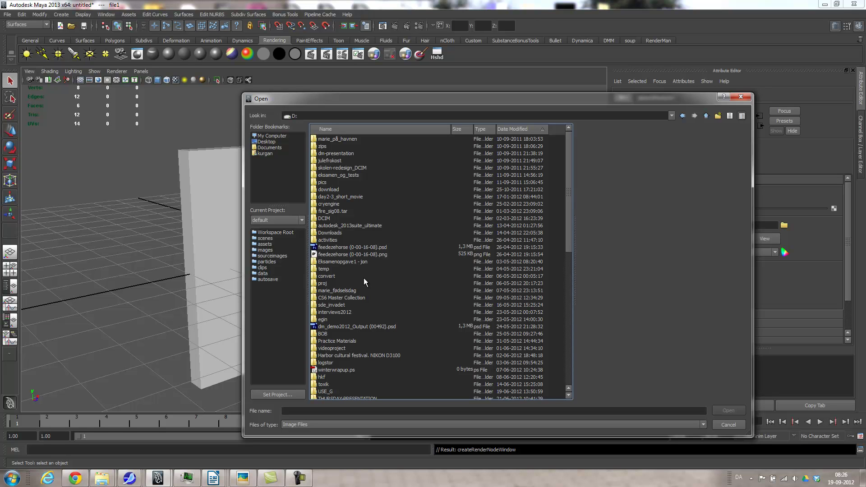
click(351, 263)
key(h)
key(h)
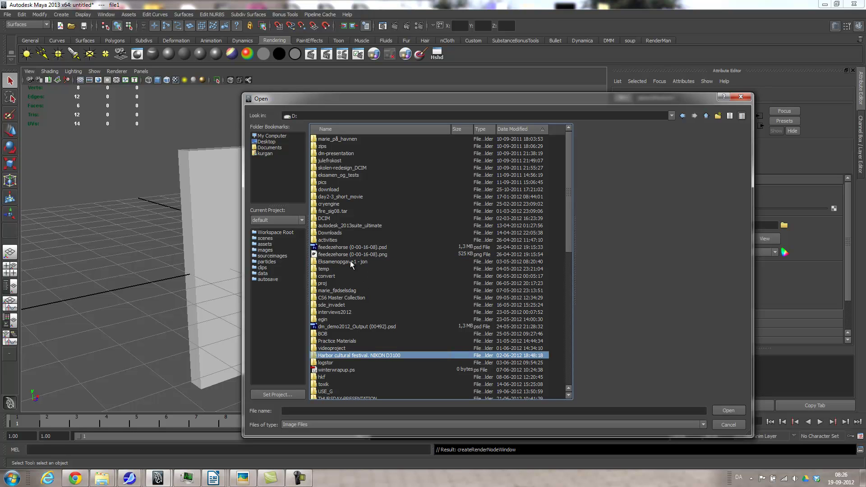
key(h)
key(h)
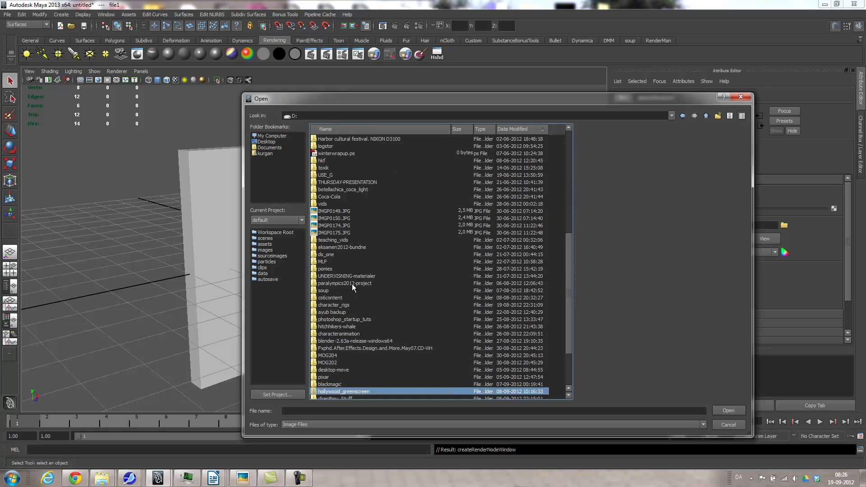
key(h)
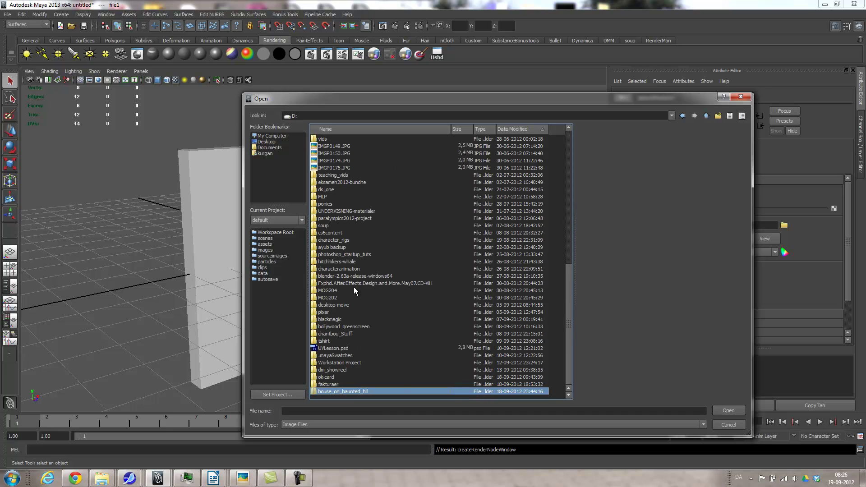
double_click(356, 389)
double_click(334, 206)
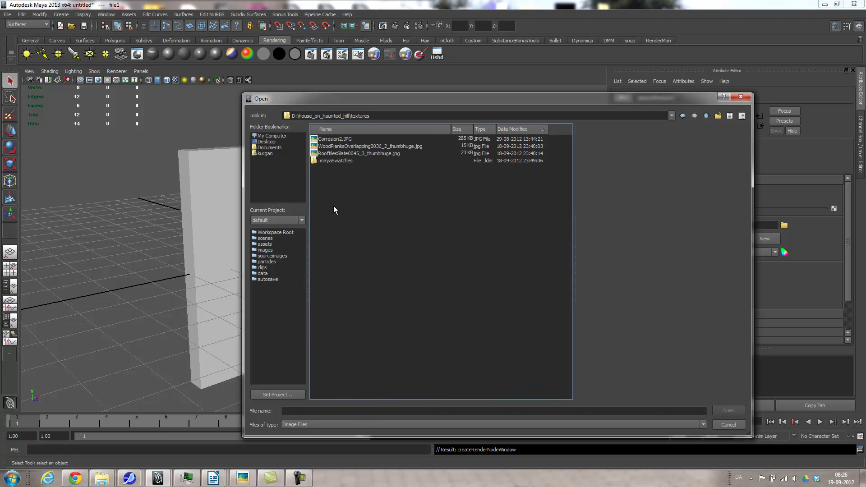
click(342, 145)
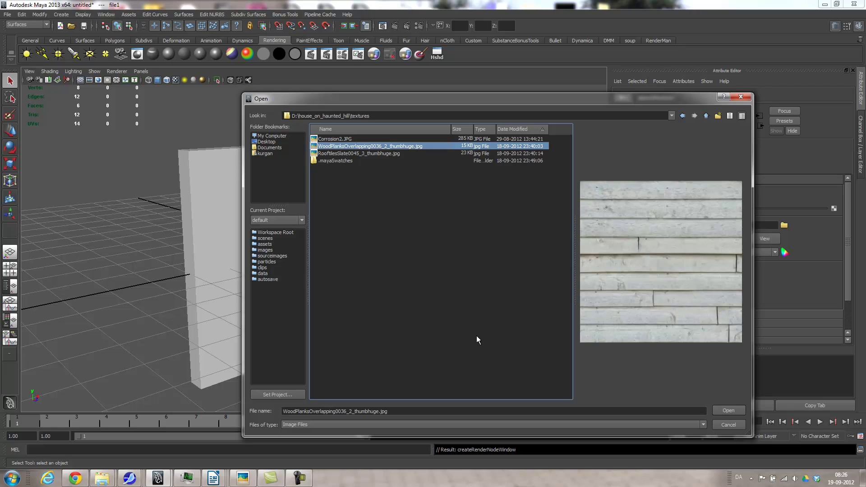
click(732, 411)
Step: Show the wall's UVs over the plank image in the UV Texture Editor with the UV faces shaded
alt+drag(468, 232, 304, 162)
alt+drag(368, 257, 349, 248)
click(330, 229)
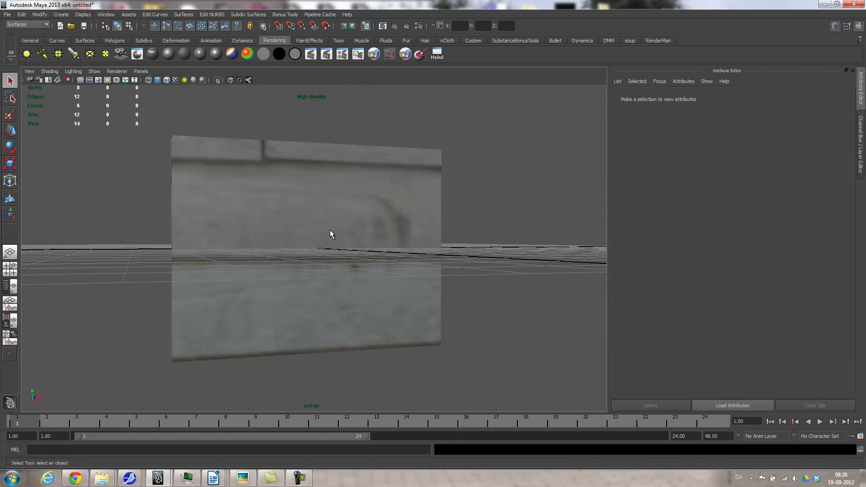
click(309, 151)
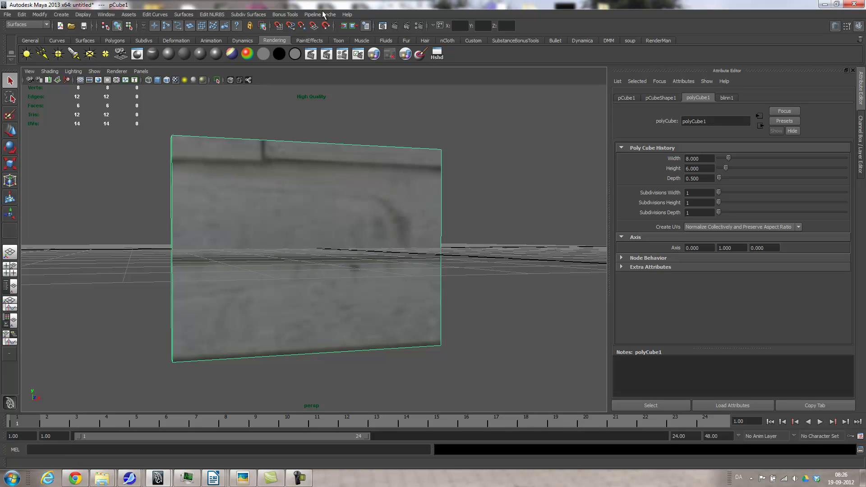
click(102, 15)
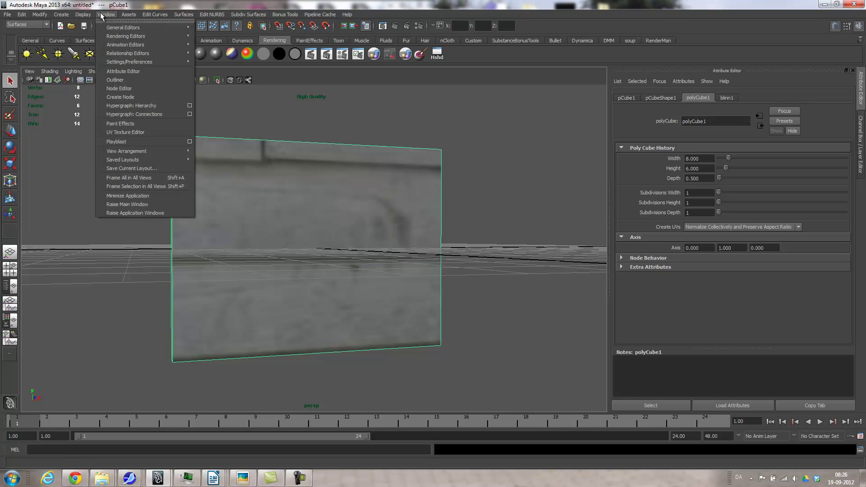
click(128, 133)
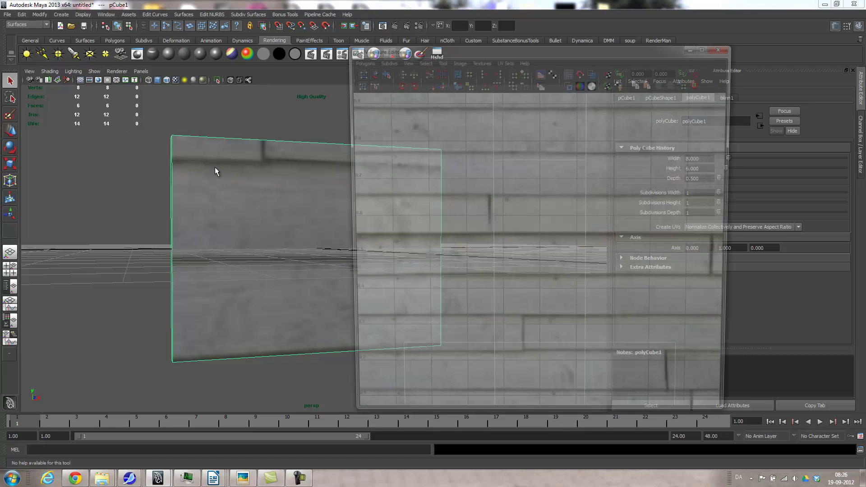
scroll(532, 225, down, 3)
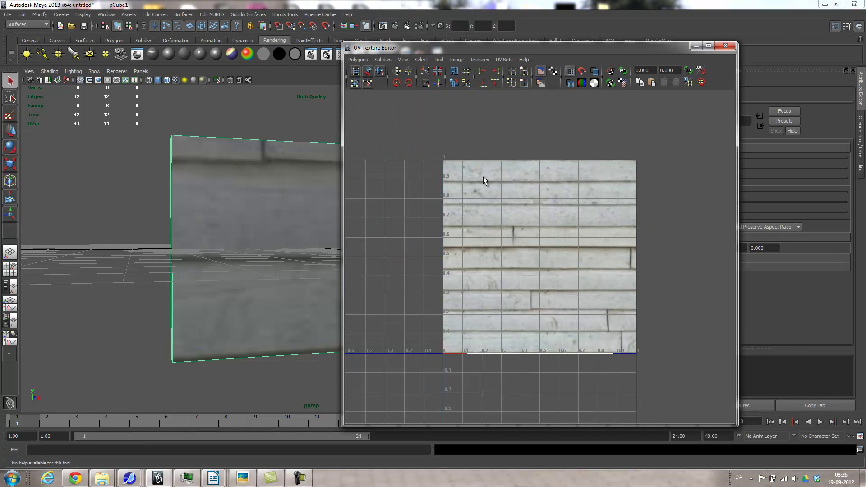
click(594, 71)
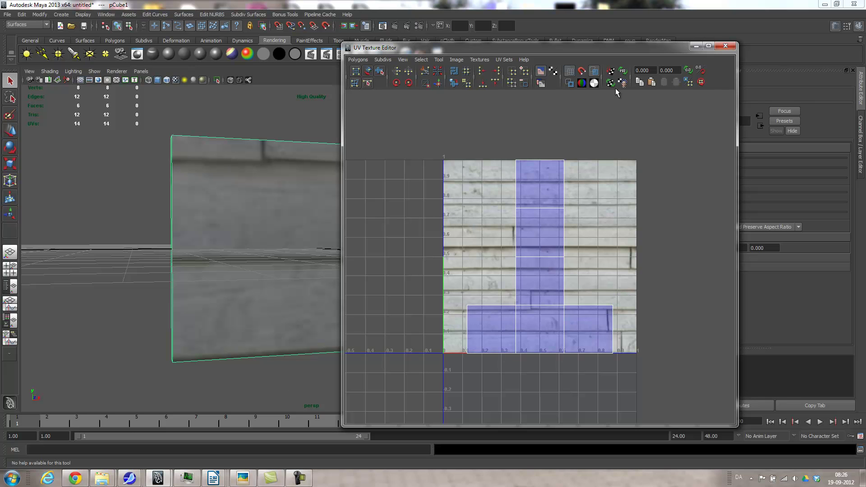
Step: Shrink the UV Texture Editor window and place it so the wall and its creation attributes stay accessible
drag(597, 47, 417, 23)
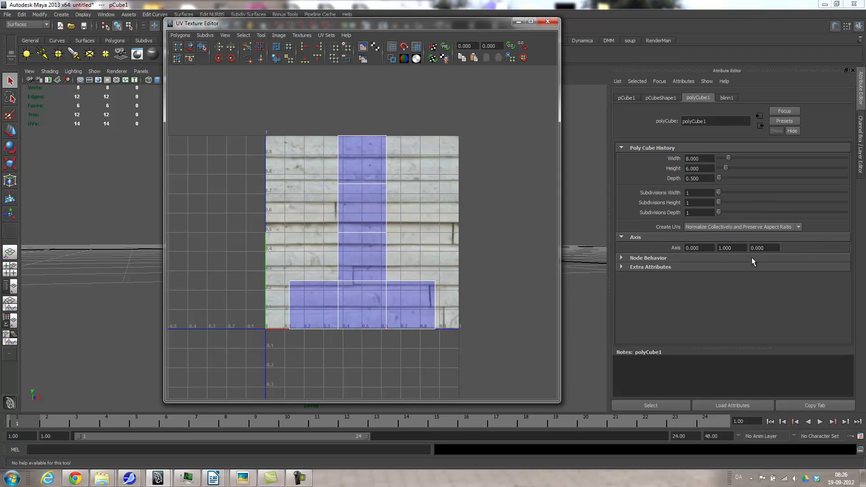
drag(419, 20, 468, 74)
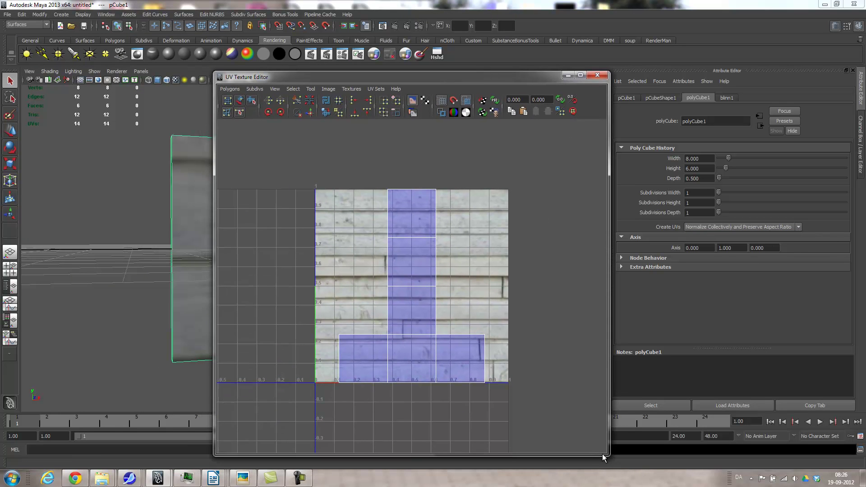
drag(609, 455, 463, 293)
drag(320, 77, 490, 13)
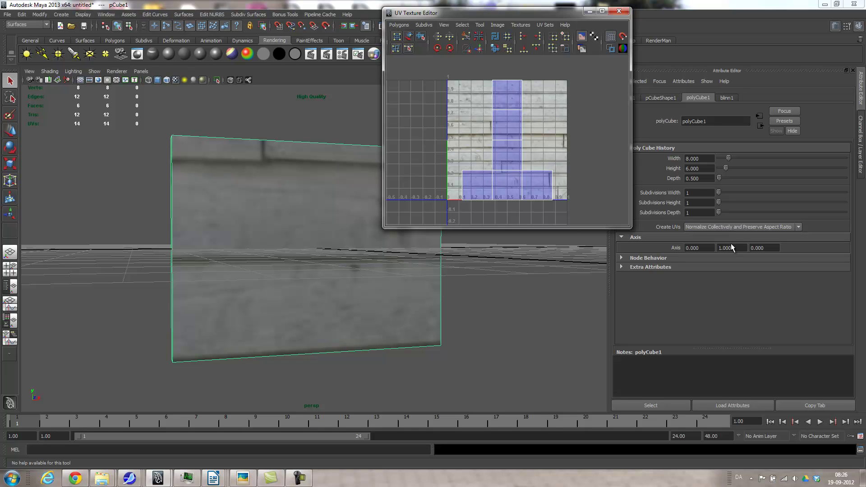
Step: Set the cube's Create UVs option to Normalization Off and show the whole UV layout
click(730, 228)
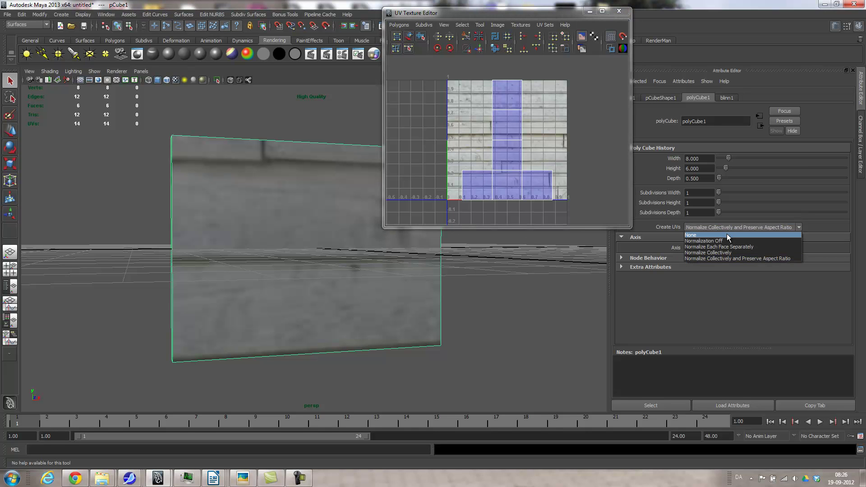
click(725, 240)
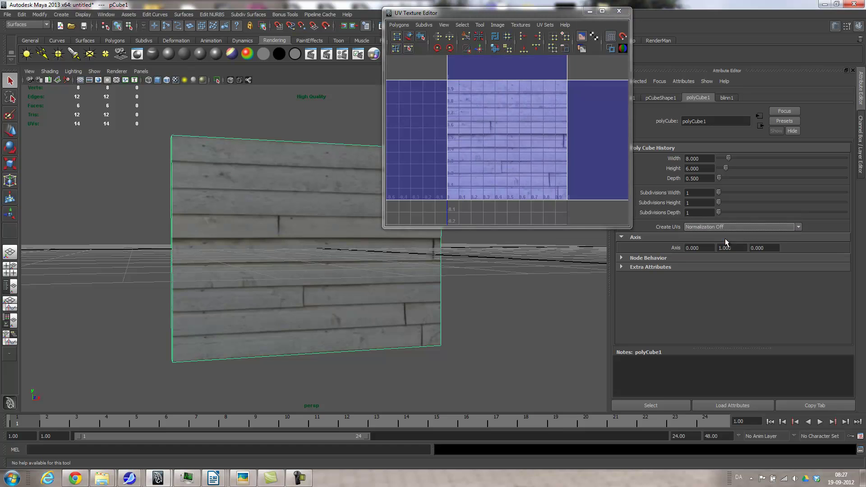
scroll(526, 154, down, 3)
scroll(519, 156, down, 2)
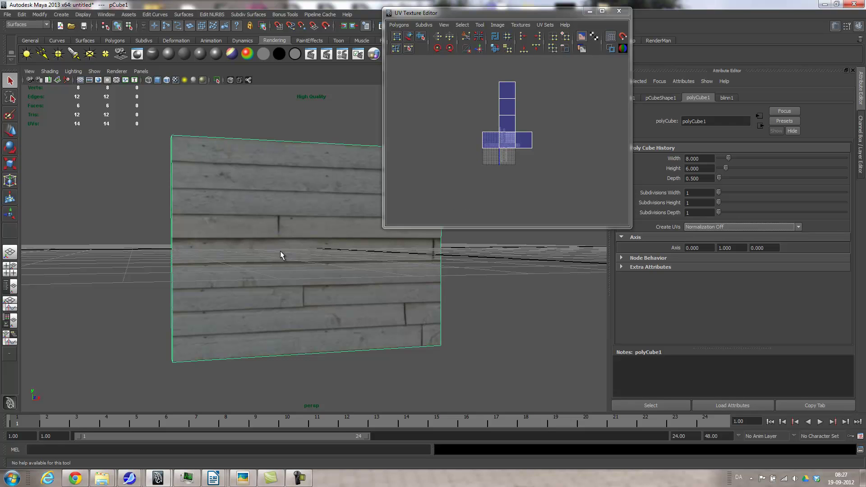
Step: Inspect the plank texture on the wall's front and side, and compare it with the reference house photo
mouse_move(282, 248)
alt+mouse_down()
mouse_move(342, 240)
mouse_move(180, 245)
mouse_move(72, 238)
mouse_move(126, 298)
mouse_move(199, 277)
mouse_move(212, 178)
mouse_move(245, 251)
mouse_move(365, 242)
mouse_move(270, 254)
alt+mouse_up()
alt+right_drag(271, 254, 354, 261)
alt+drag(289, 266, 312, 255)
alt+right_drag(248, 270, 149, 277)
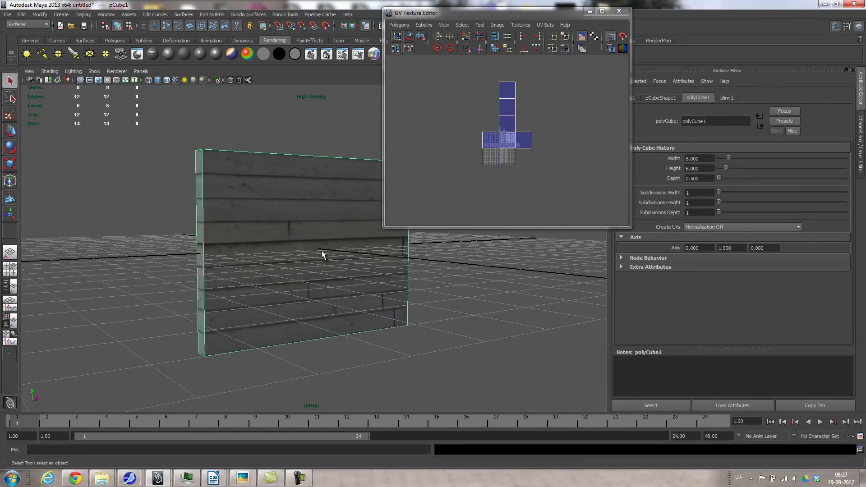
alt+middle_drag(332, 263, 310, 291)
alt+right_drag(309, 290, 215, 292)
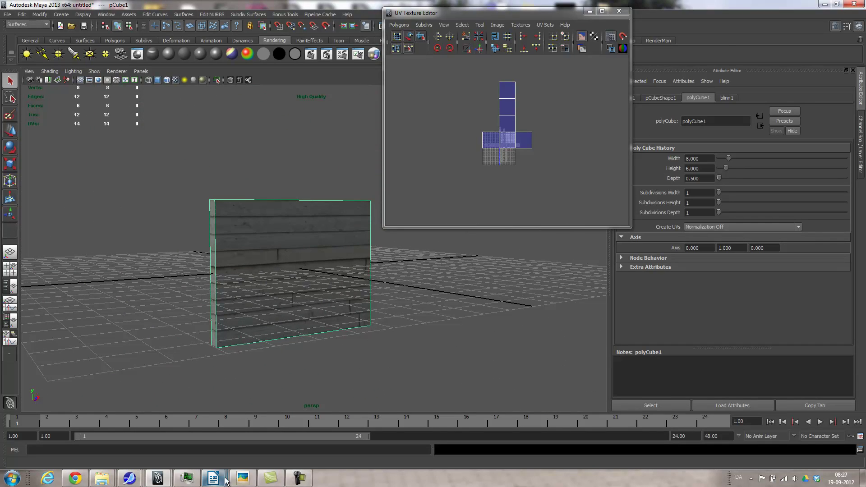
click(243, 477)
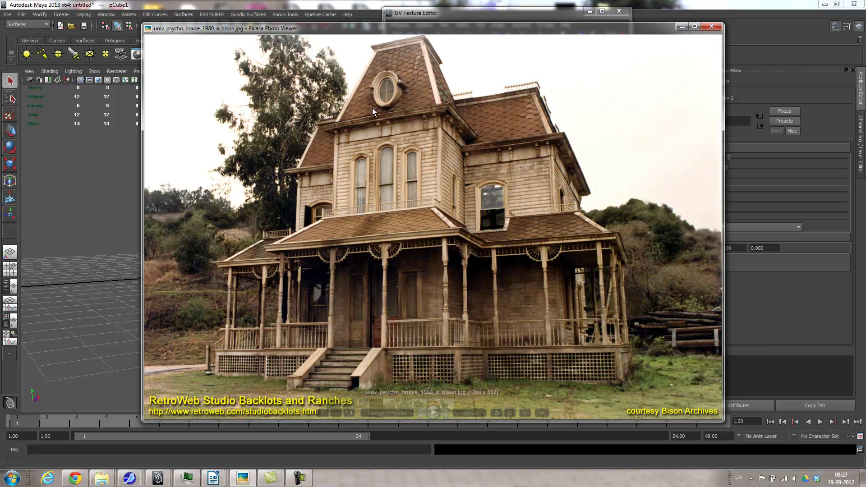
click(712, 27)
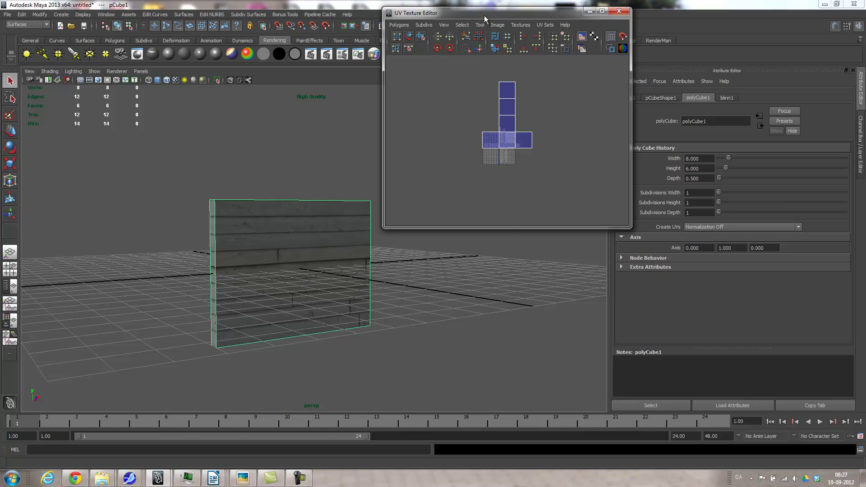
Step: Set the Repeat UV of the wood plank texture's 2D placement to 2 by 2
drag(484, 15, 420, 0)
right_drag(285, 248, 286, 366)
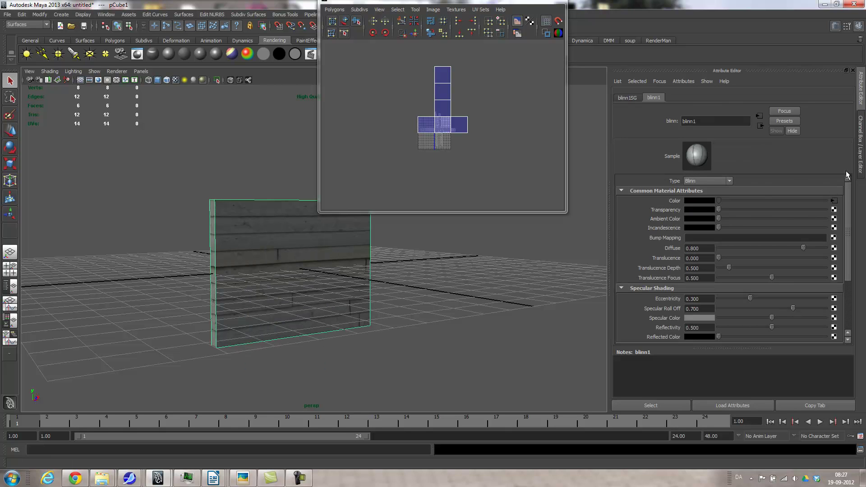
click(834, 200)
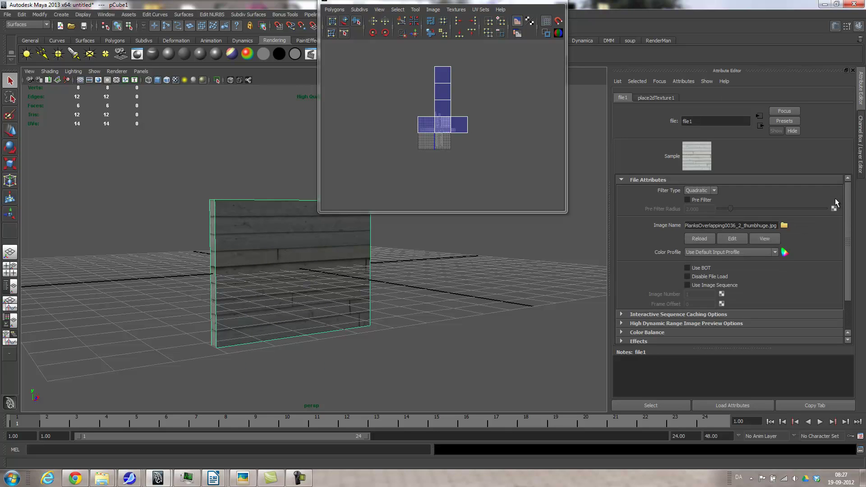
click(657, 97)
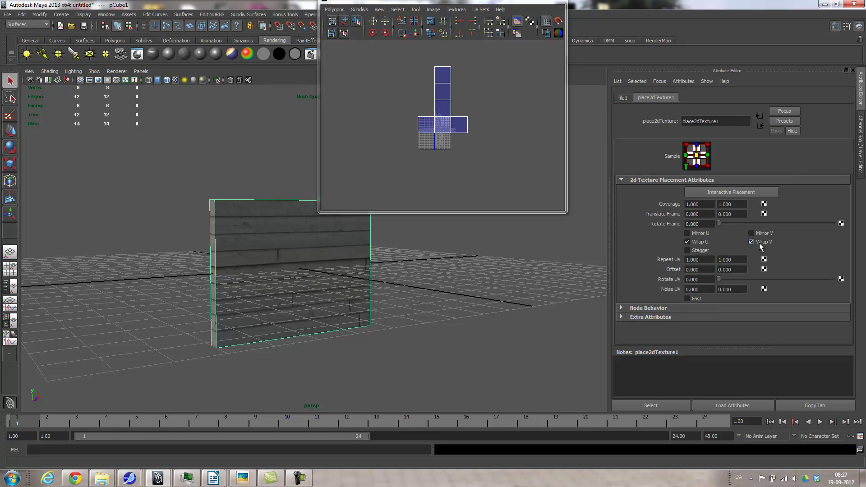
mouse_move(723, 223)
mouse_down()
mouse_move(746, 223)
mouse_move(719, 224)
mouse_up()
mouse_move(719, 277)
mouse_down()
mouse_move(743, 277)
mouse_move(706, 275)
mouse_up()
click(708, 260)
text(2)
key(Tab)
text(2)
key(Tab)
click(441, 335)
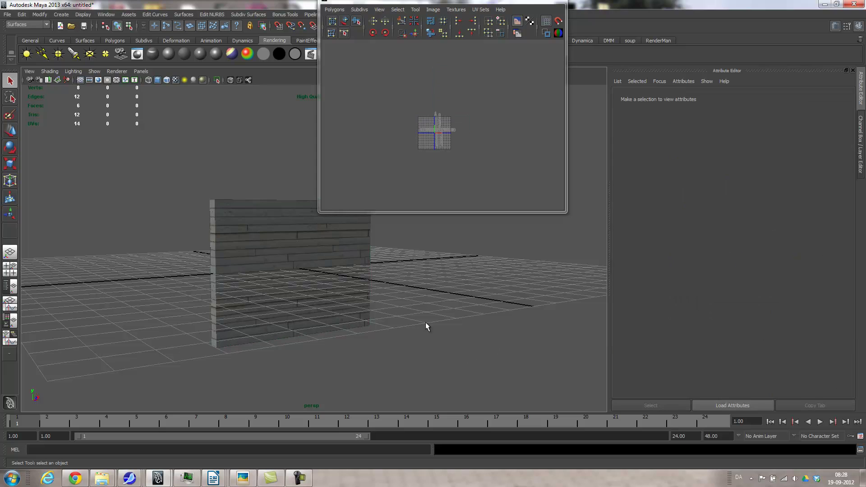
Step: Set the wall cube's depth to 0.25
alt+drag(453, 259, 523, 297)
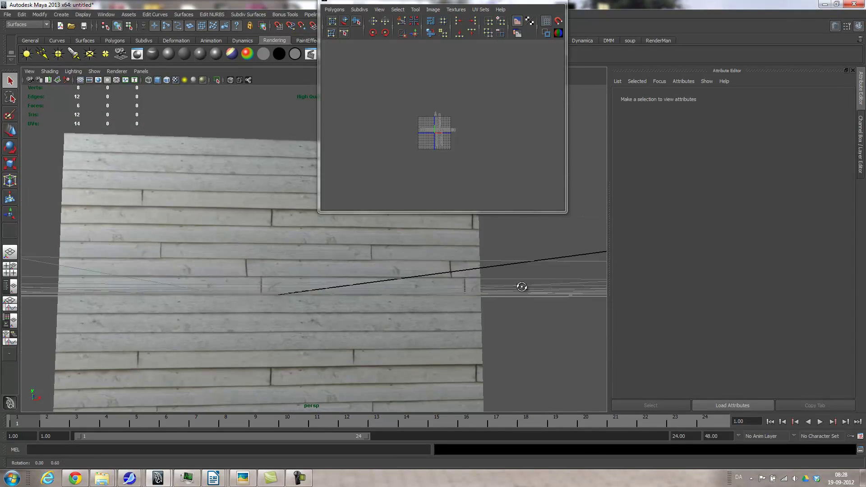
alt+drag(523, 285, 455, 290)
click(456, 291)
alt+drag(552, 278, 524, 260)
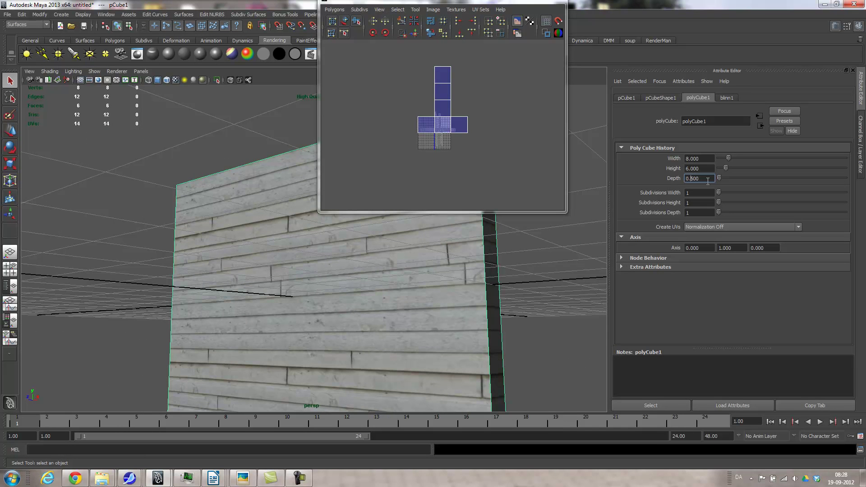
text(0.25)
key(Return)
alt+drag(506, 239, 384, 276)
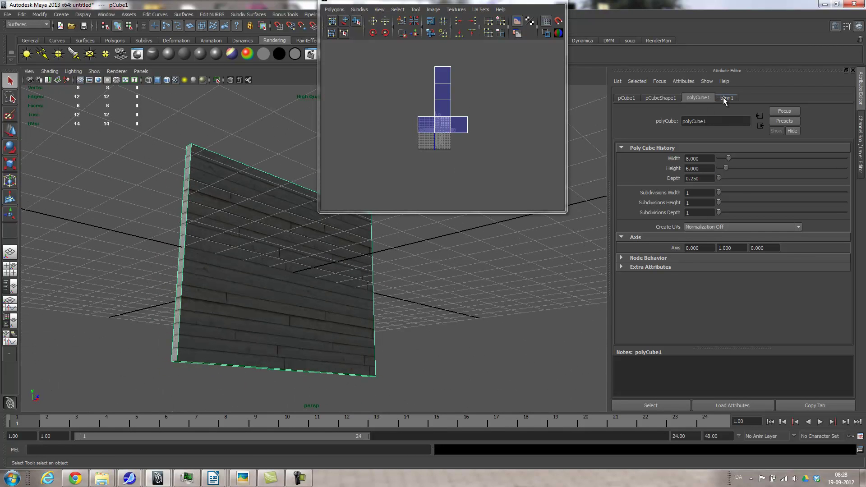
Step: Close the UV Texture Editor and graph the wall material blinn1's shading network in the Hypershade
drag(478, 3, 465, 36)
click(540, 33)
alt+drag(411, 231, 385, 211)
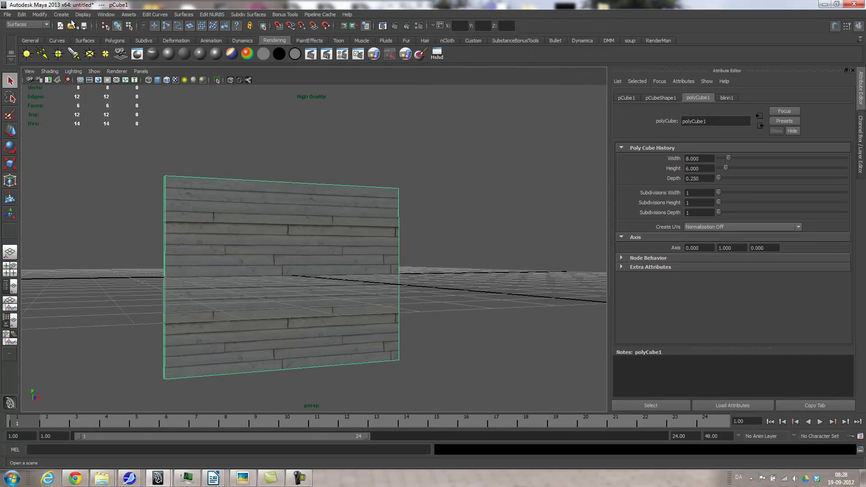
click(106, 14)
mouse_move(113, 38)
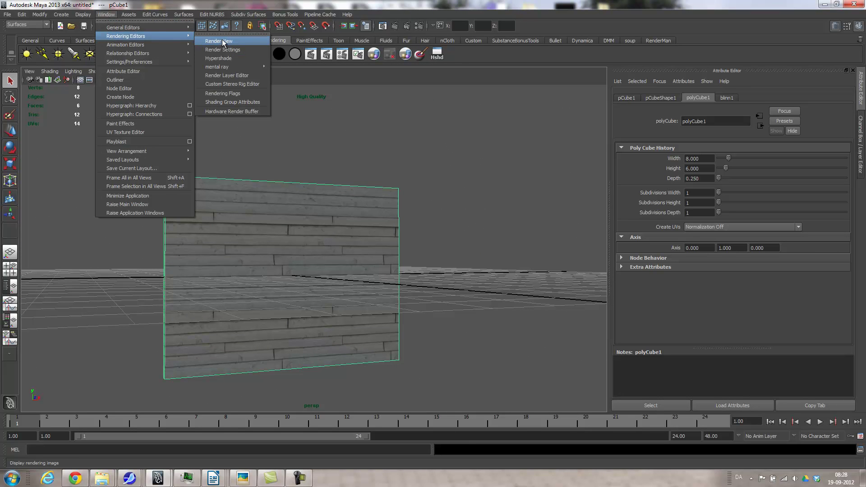
click(224, 58)
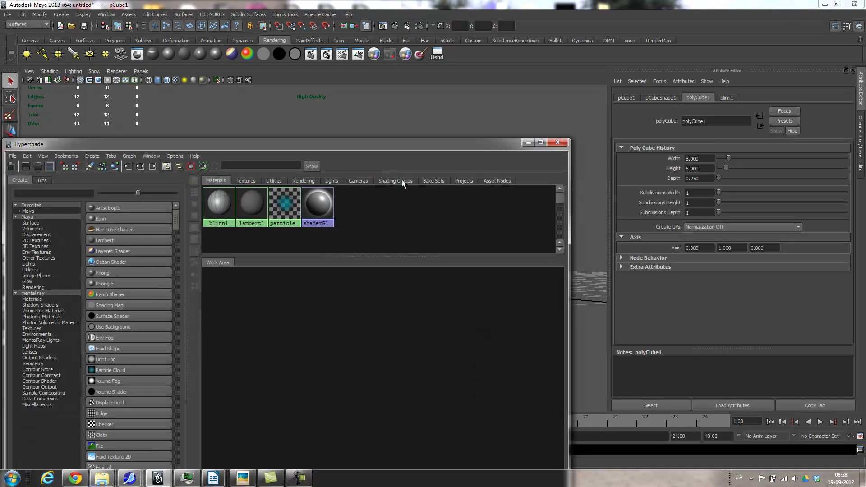
click(228, 211)
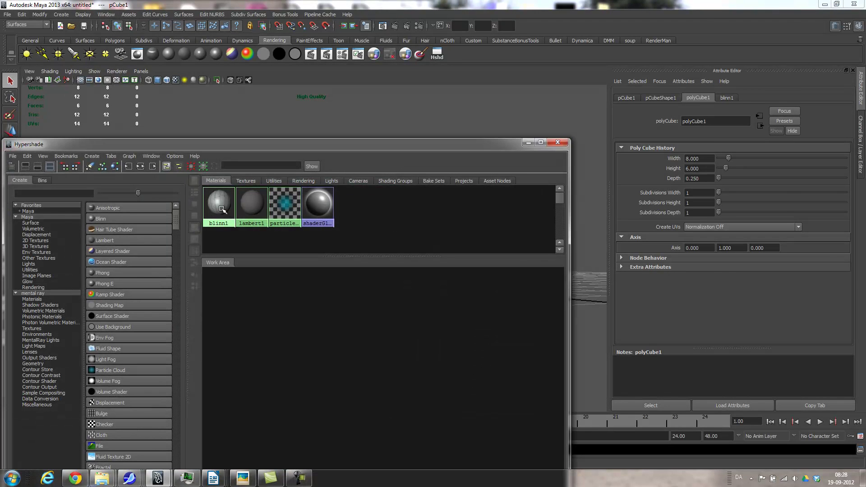
click(141, 167)
Step: Connect the plank file texture to blinn1 as a bump map with a Bump Depth of 0.2, and close the Hypershade
middle_drag(345, 326, 353, 328)
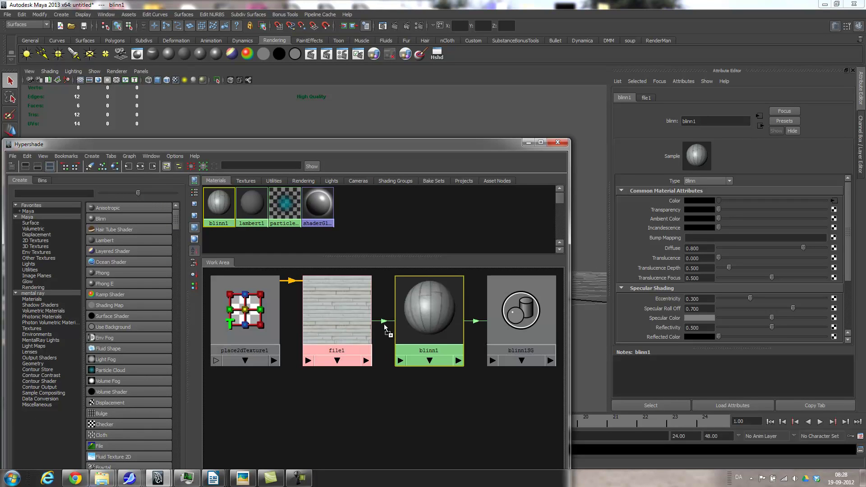
middle_drag(575, 294, 675, 238)
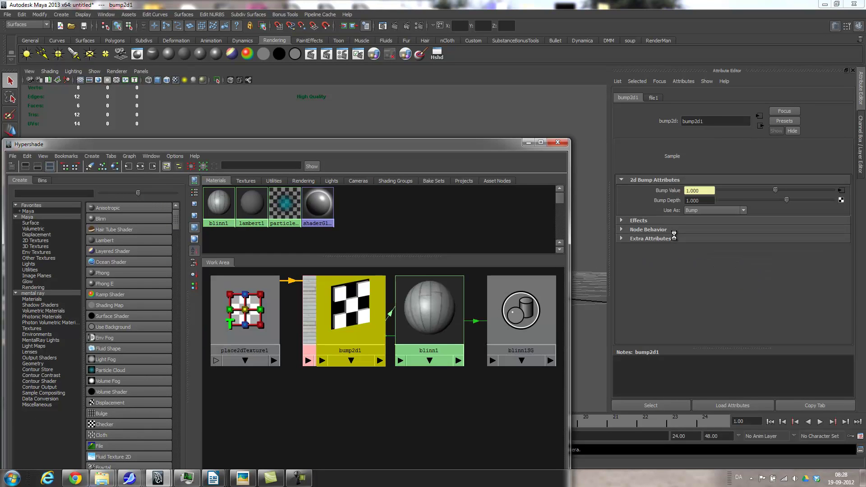
click(709, 200)
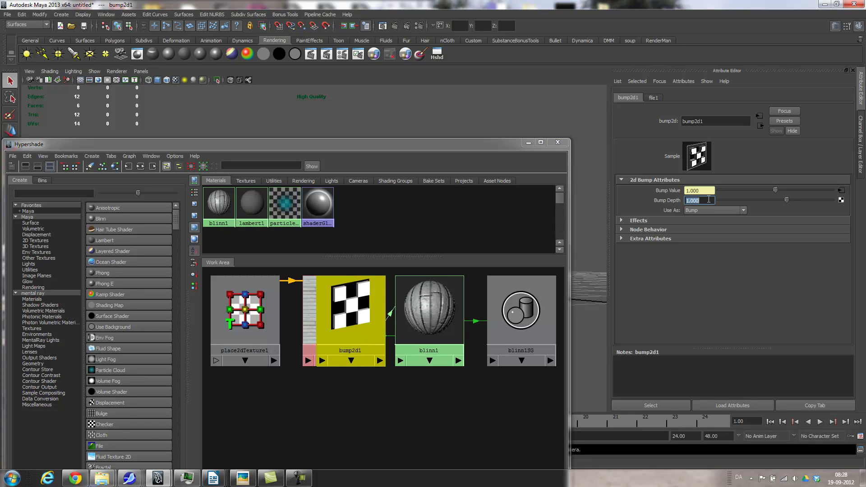
text(.2)
key(Return)
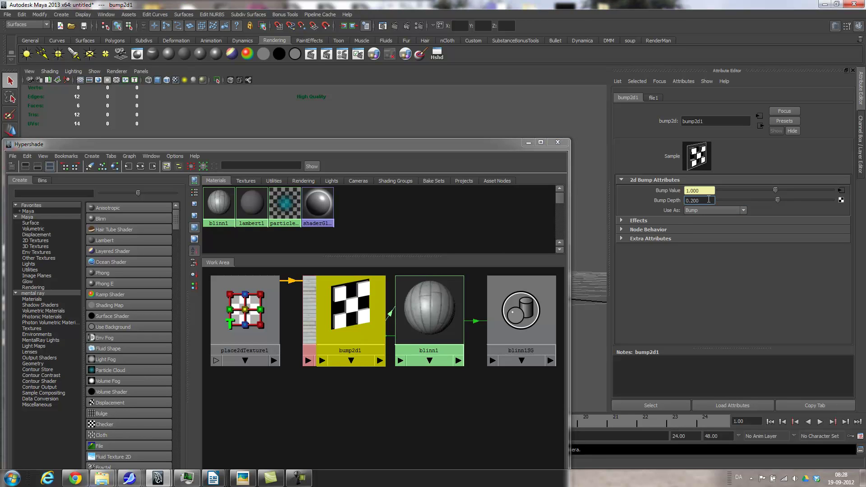
click(558, 142)
Step: Make the wall's blinn1 material less shiny: Eccentricity about 0.606, a darker Specular Color and Reflectivity 0
alt+drag(416, 244, 354, 246)
alt+right_drag(354, 246, 443, 258)
alt+drag(442, 255, 370, 268)
alt+right_drag(369, 268, 477, 260)
alt+drag(478, 263, 465, 202)
click(492, 209)
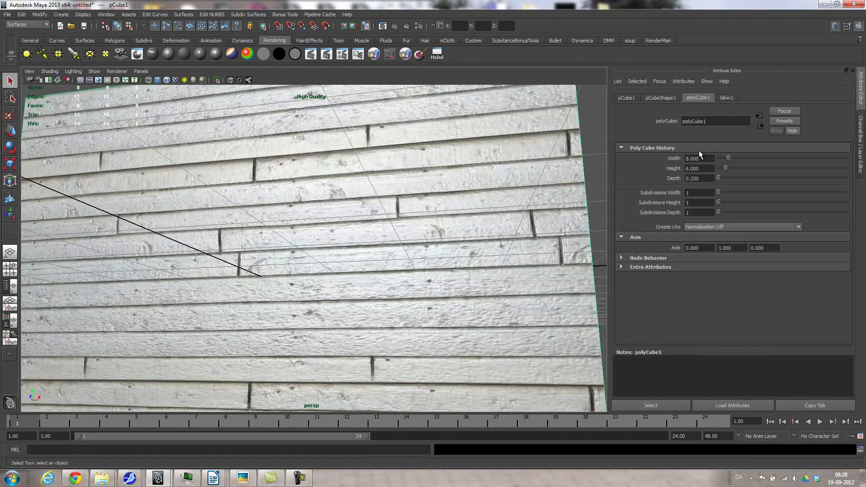
click(728, 98)
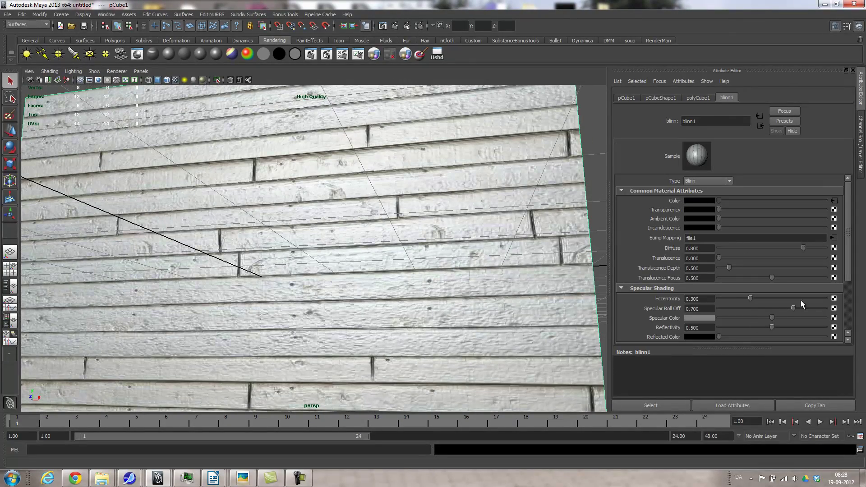
mouse_move(749, 298)
mouse_down()
mouse_move(784, 298)
mouse_move(770, 318)
mouse_move(733, 316)
mouse_move(718, 327)
mouse_up()
alt+drag(519, 253, 479, 245)
alt+right_drag(479, 245, 269, 246)
alt+drag(269, 245, 359, 264)
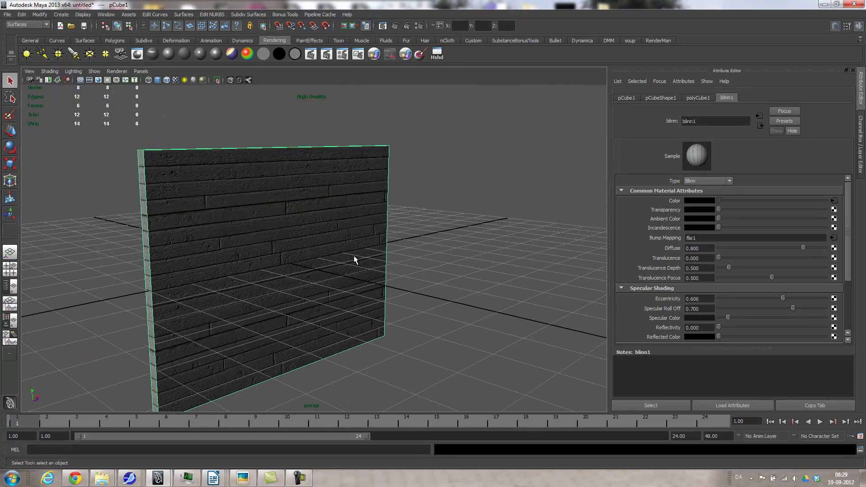
alt+drag(306, 284, 308, 413)
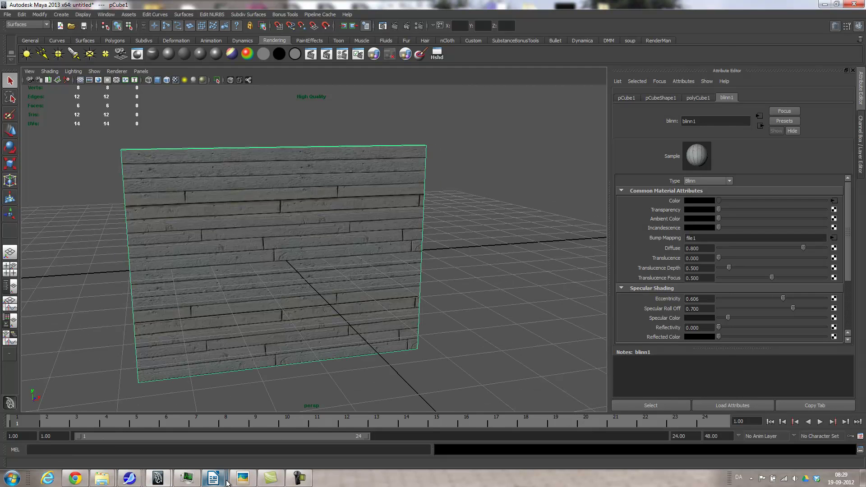
Step: Check the windows and siding in the reference house photo, and return to the wall model
click(243, 478)
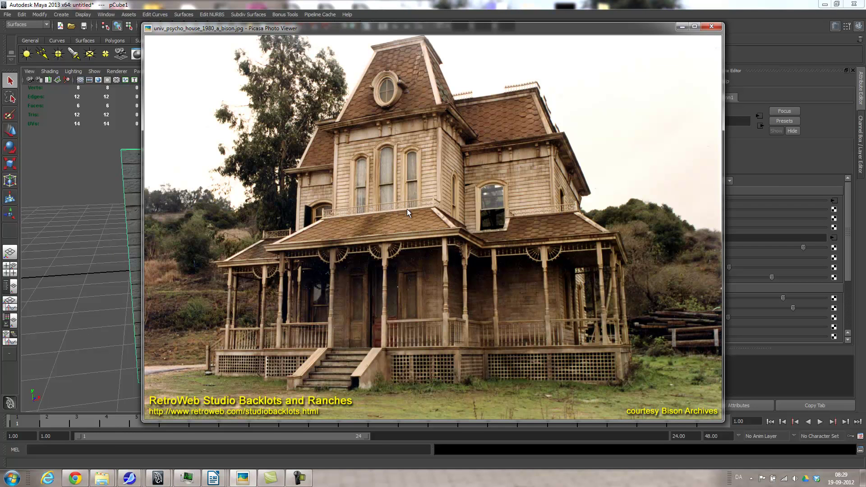
mouse_move(379, 205)
mouse_move(416, 197)
click(683, 28)
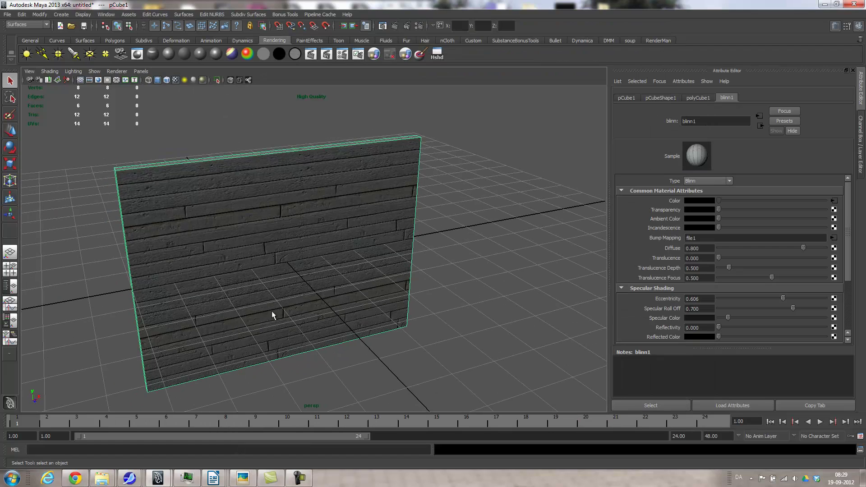
Step: Create a polygon cube at the wall's centre as the cutter for a window opening
click(61, 14)
mouse_move(82, 37)
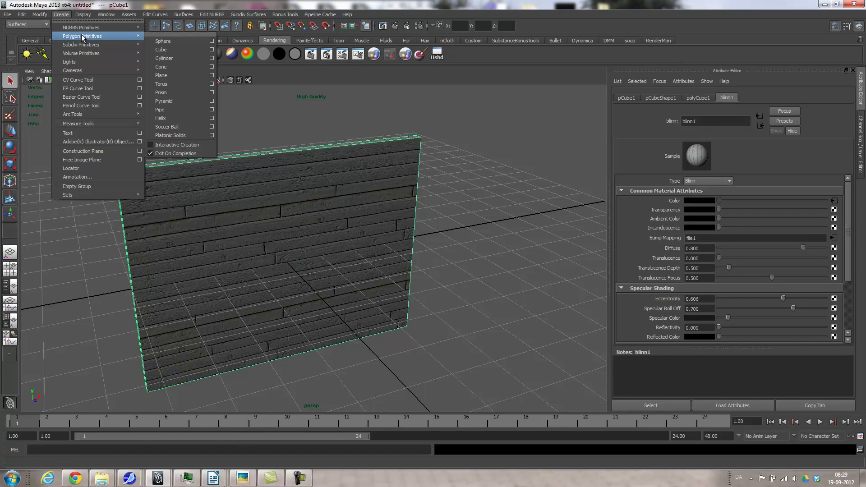
click(177, 50)
alt+drag(319, 196, 548, 248)
alt+right_drag(264, 244, 410, 261)
alt+drag(409, 264, 433, 258)
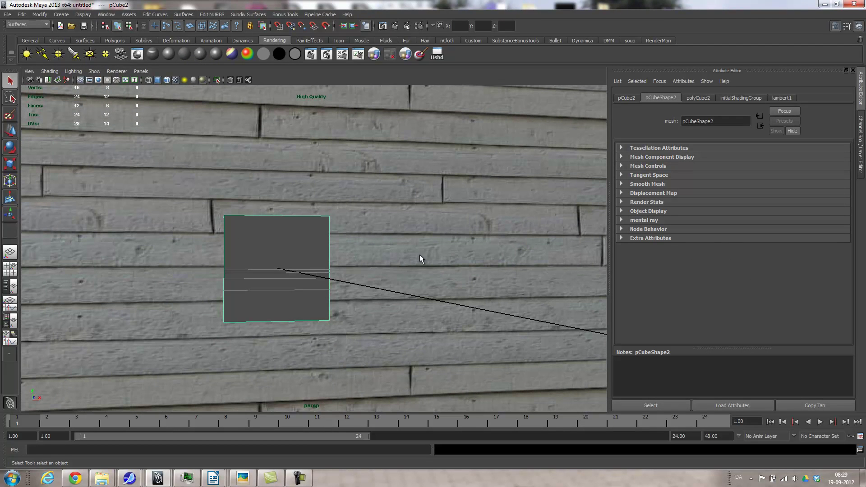
Step: Scale the cutter cube to window proportions, about 1.51 in X and 2.41 in Y
key(r)
drag(274, 226, 277, 170)
alt+right_drag(277, 170, 315, 258)
drag(334, 260, 352, 258)
alt+drag(367, 286, 305, 234)
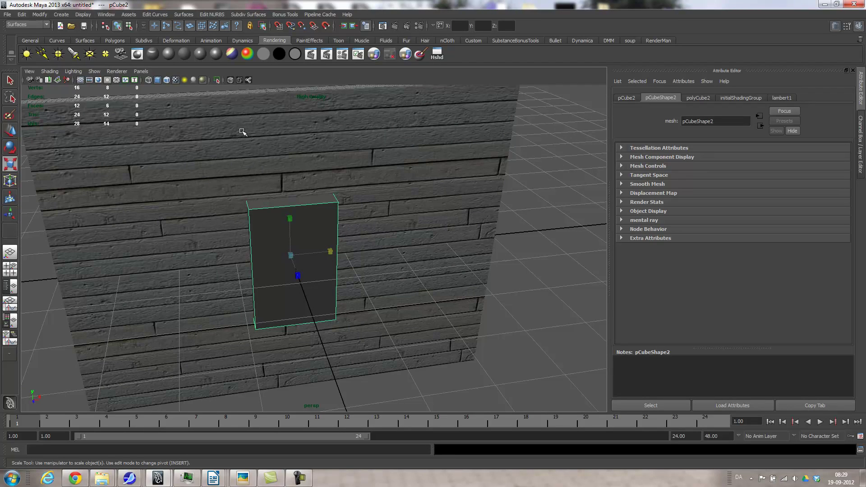
alt+drag(246, 274, 223, 265)
Step: Subtract the cutter cube from the wall with a Boolean Difference to cut the window opening
click(211, 124)
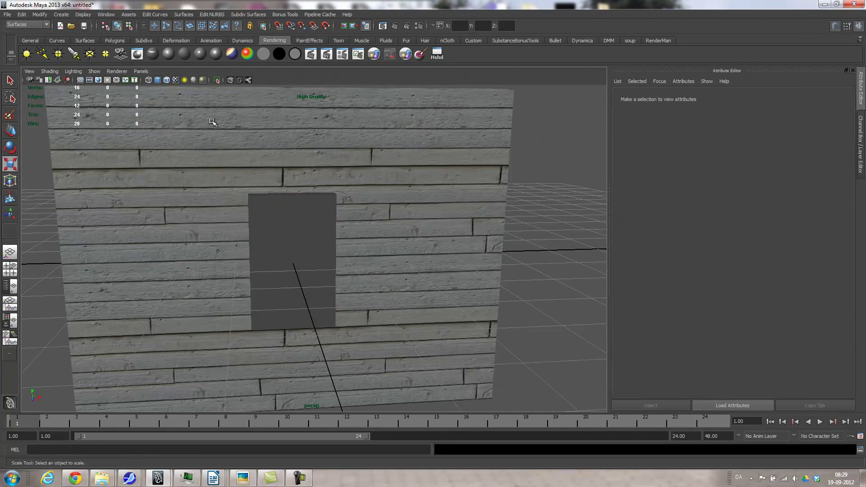
click(124, 170)
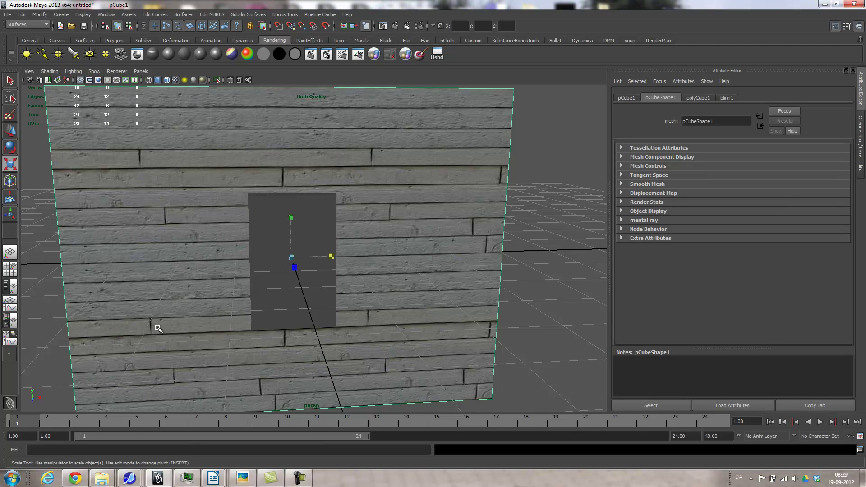
click(320, 222)
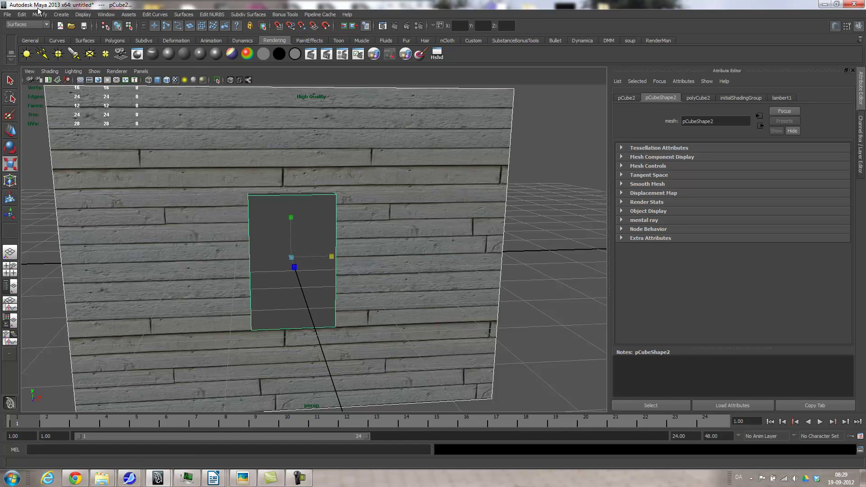
click(27, 25)
click(23, 38)
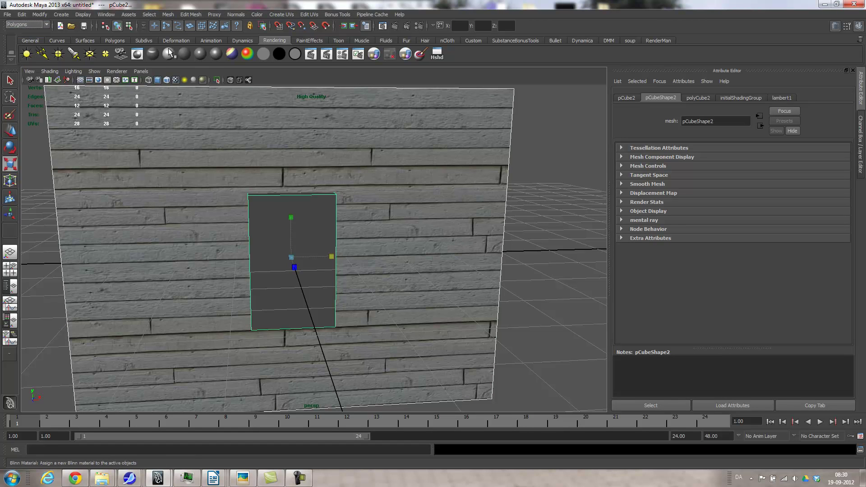
click(168, 14)
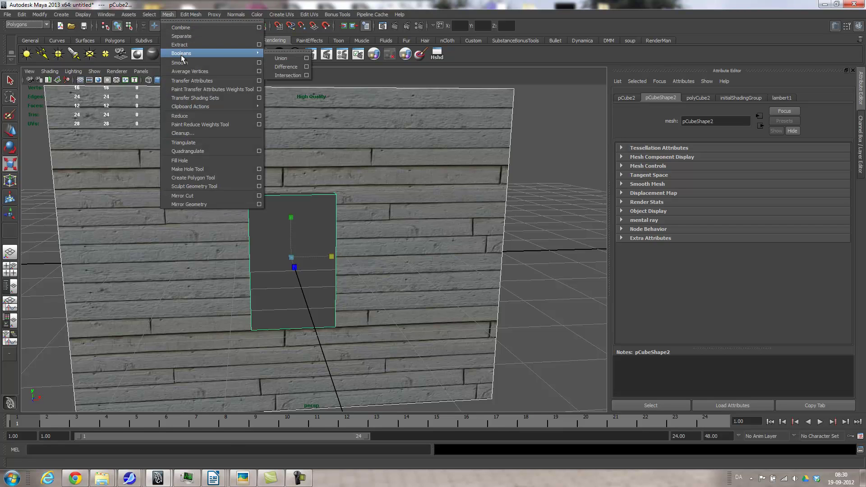
mouse_move(257, 54)
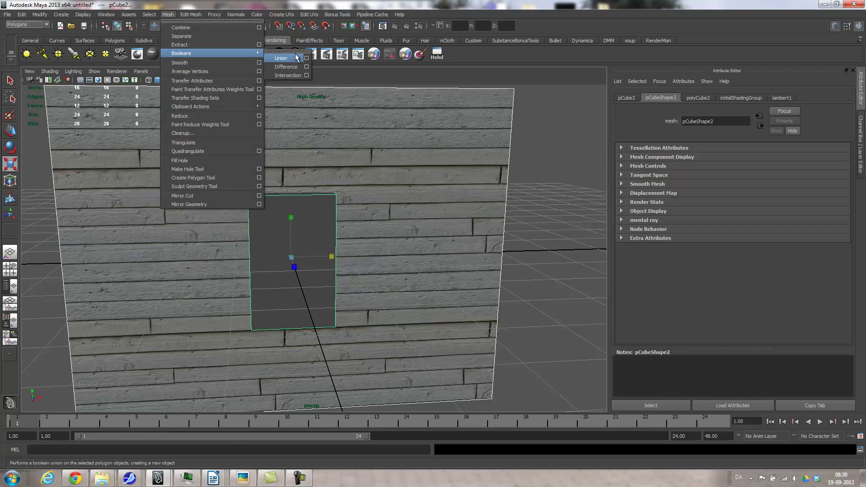
click(293, 67)
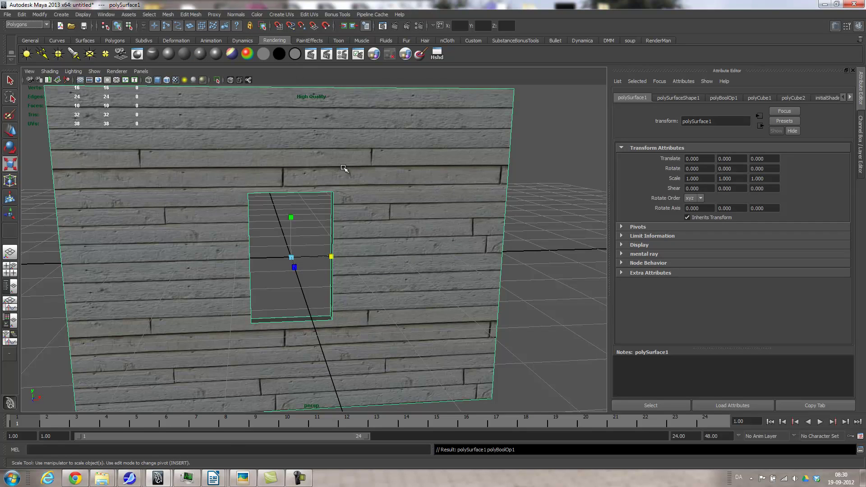
Step: Inspect the window opening and the plank texture around it from several angles
alt+drag(375, 241, 420, 257)
alt+right_drag(420, 257, 440, 262)
mouse_move(440, 261)
alt+mouse_down()
mouse_move(393, 269)
mouse_move(324, 259)
mouse_move(426, 267)
mouse_move(456, 255)
alt+mouse_up()
click(501, 229)
alt+drag(524, 236, 469, 246)
alt+right_drag(469, 246, 277, 258)
alt+drag(276, 257, 391, 258)
alt+right_drag(392, 258, 251, 266)
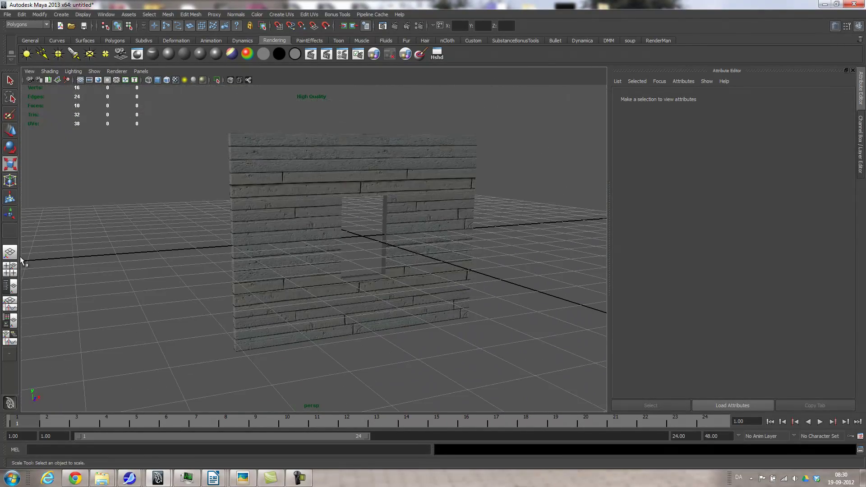
Step: Show the Outliner beside the perspective view and select the leftover cutter transform pCube2
click(10, 287)
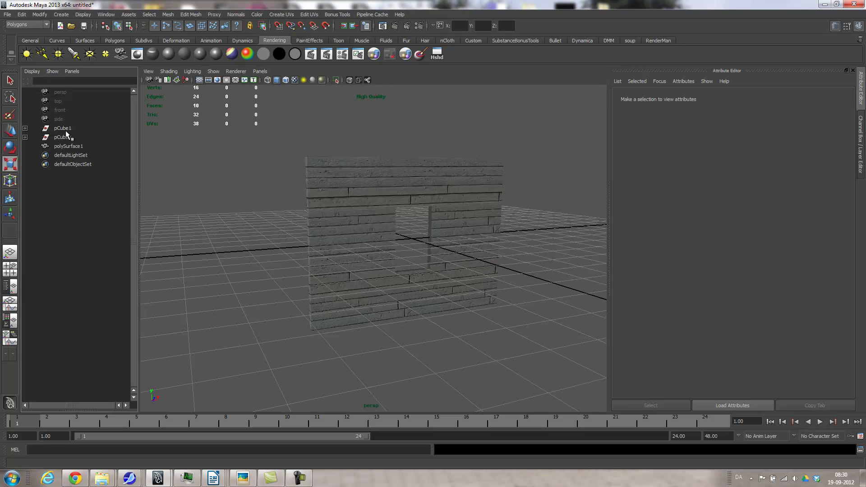
click(63, 129)
click(68, 138)
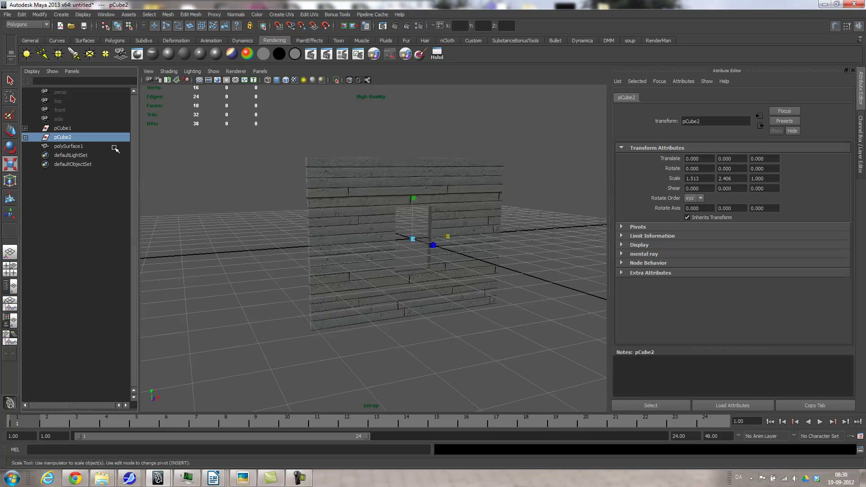
Step: Try moving the window opening through the pCube2 transform, and undo the move
key(w)
drag(412, 240, 377, 225)
key(ctrl+z)
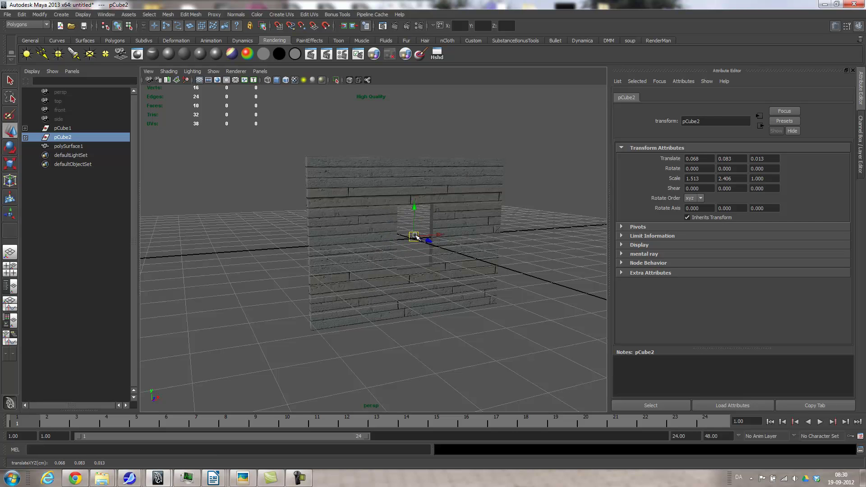
Step: Move the window opening in the wall through pCube2 to about X 0.038, Y 0.151, undoing the first attempt
mouse_move(451, 237)
mouse_down()
mouse_move(429, 228)
mouse_move(339, 227)
mouse_move(524, 221)
mouse_move(357, 216)
mouse_move(442, 213)
mouse_move(443, 242)
mouse_move(429, 237)
mouse_move(447, 249)
mouse_move(379, 237)
mouse_move(441, 239)
mouse_up()
key(ctrl+z)
drag(416, 211, 418, 204)
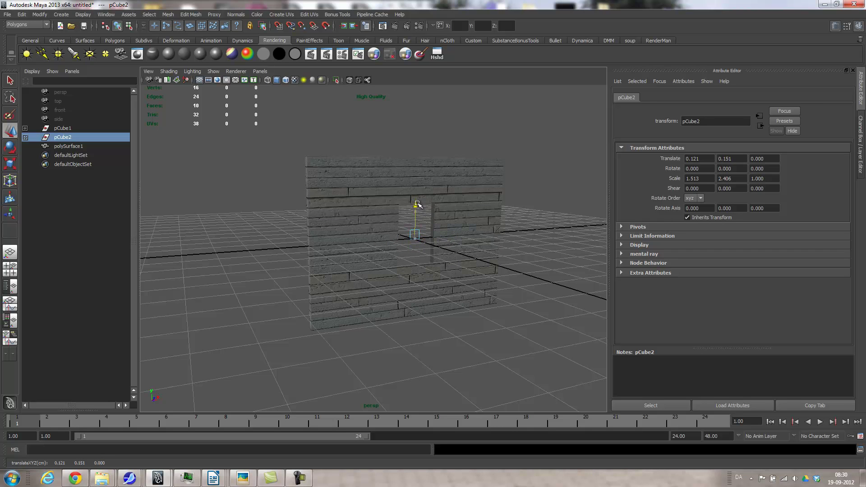
alt+drag(469, 244, 429, 246)
alt+right_drag(429, 246, 560, 288)
alt+drag(559, 288, 473, 289)
drag(445, 220, 439, 219)
Step: Examine the moved window opening up close and look at the house reference photo for the window design
alt+drag(437, 254, 421, 296)
alt+right_drag(421, 297, 438, 334)
alt+middle_drag(439, 334, 385, 357)
alt+drag(384, 356, 334, 316)
alt+right_drag(334, 315, 391, 359)
alt+middle_drag(460, 363, 473, 364)
alt+right_drag(473, 365, 316, 357)
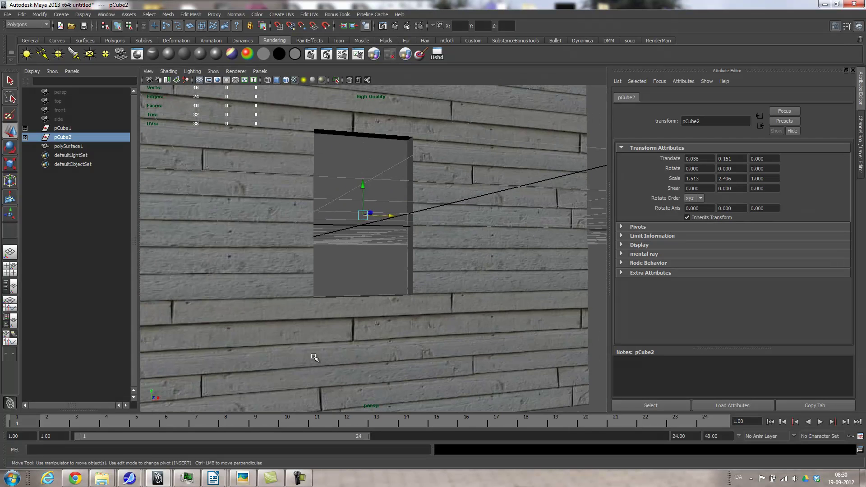
click(242, 479)
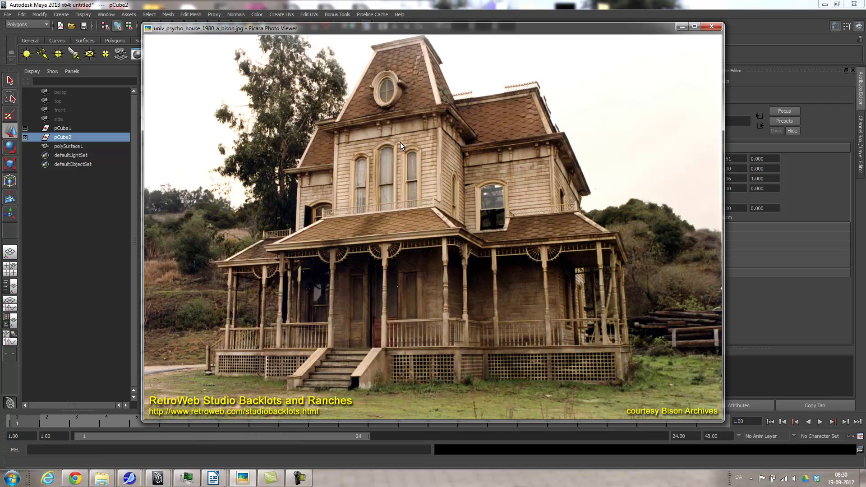
click(682, 27)
Step: Create a polygon cube in the window opening and scale its height to about 2.154
alt+drag(424, 241, 447, 294)
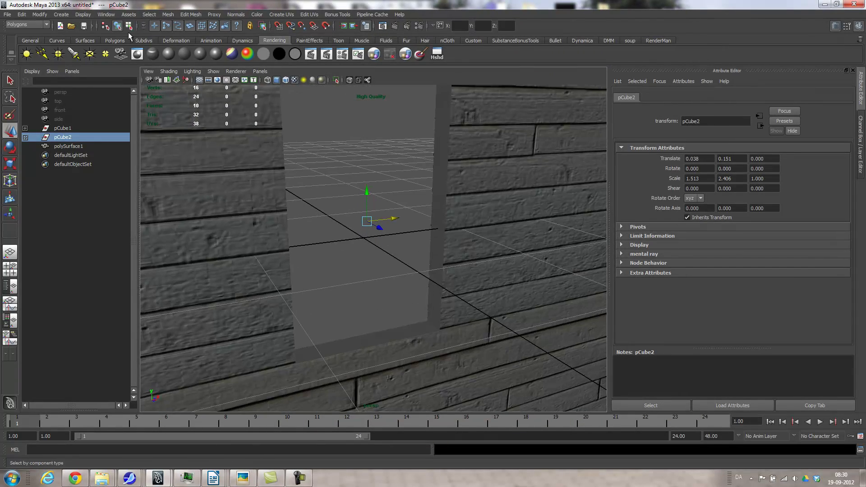
click(56, 15)
mouse_move(90, 36)
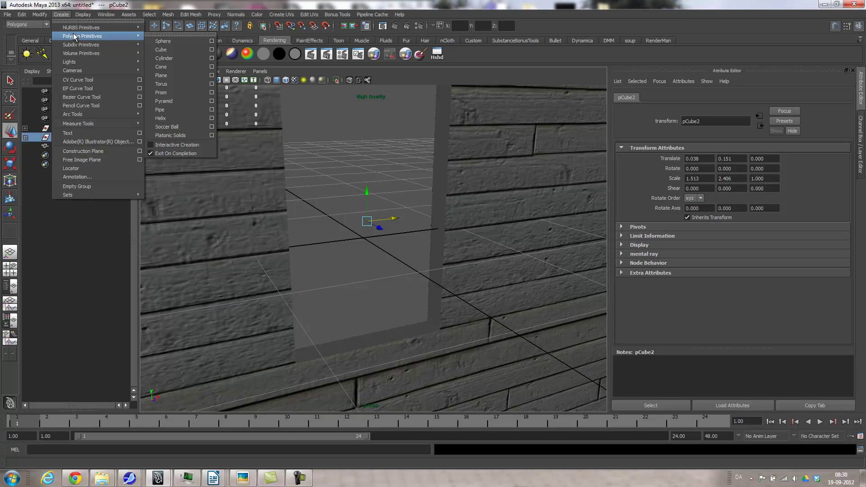
click(169, 52)
alt+drag(469, 251, 425, 238)
key(r)
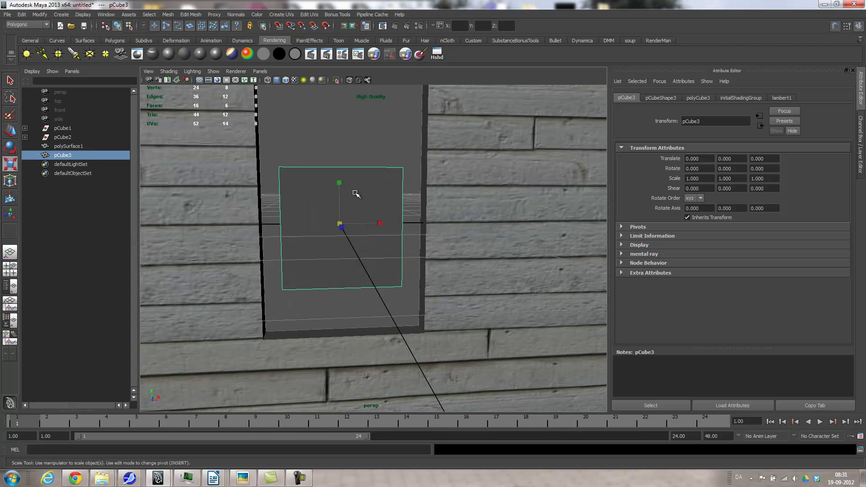
drag(340, 183, 346, 134)
scroll(426, 285, down, 4)
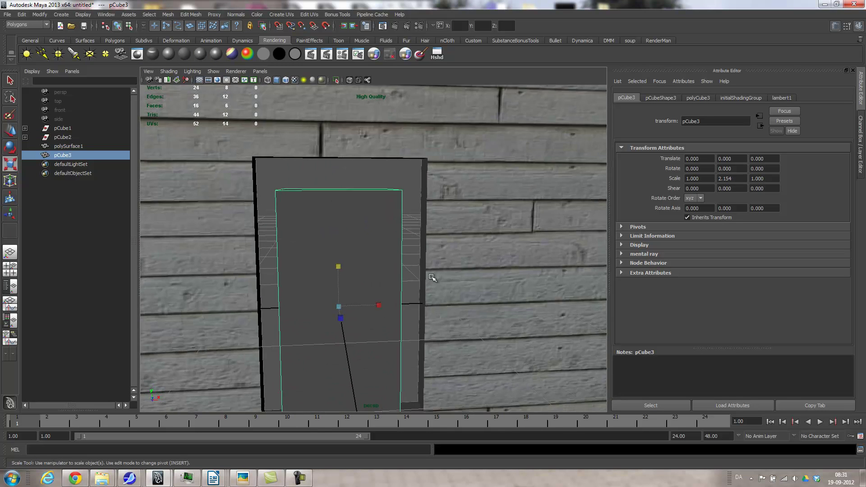
Step: Raise the new cube to about Y 0.209 and scale it to about 1.767 wide and 2.624 high
key(w)
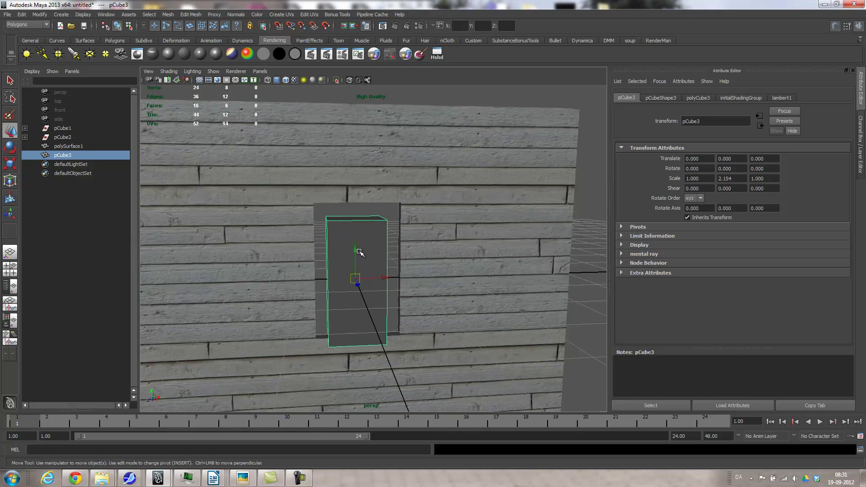
drag(360, 224, 356, 236)
click(357, 247)
key(r)
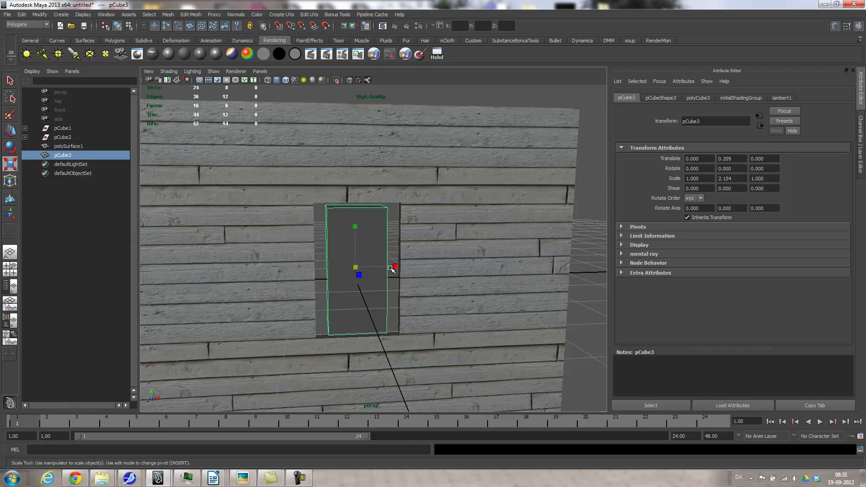
drag(396, 267, 427, 265)
drag(355, 231, 350, 261)
Step: In the front wireframe view, center the cube over the opening at about X 0.034, Y 0.164 and scale it to about 1.826 by 2.694
key(space)
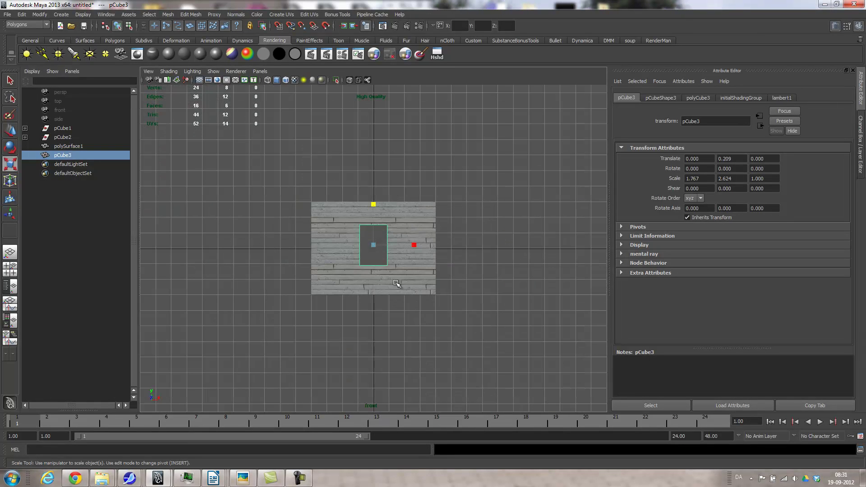
scroll(478, 290, up, 8)
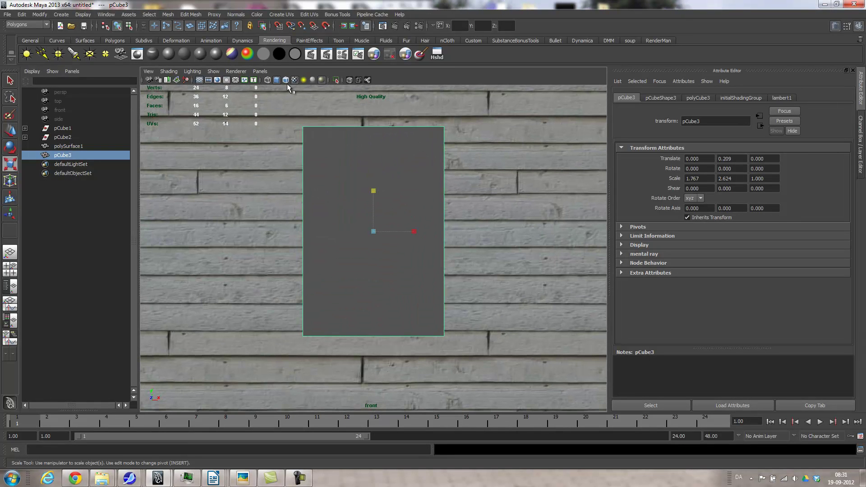
click(269, 79)
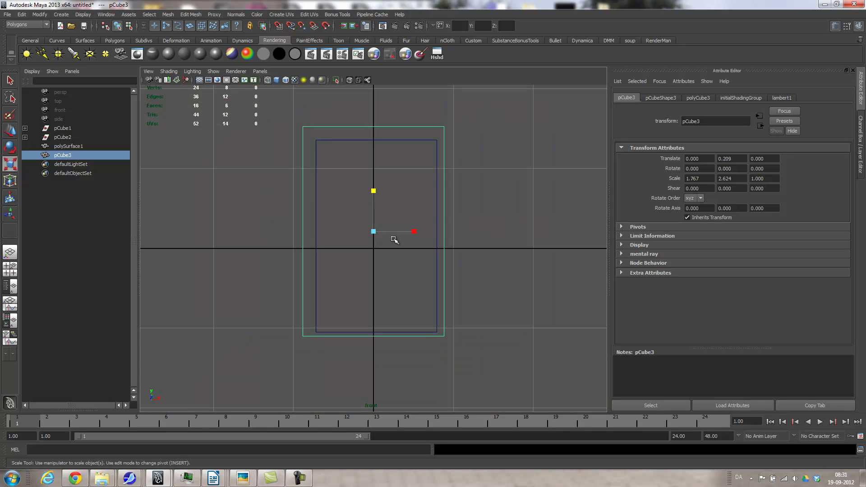
key(w)
drag(373, 232, 376, 236)
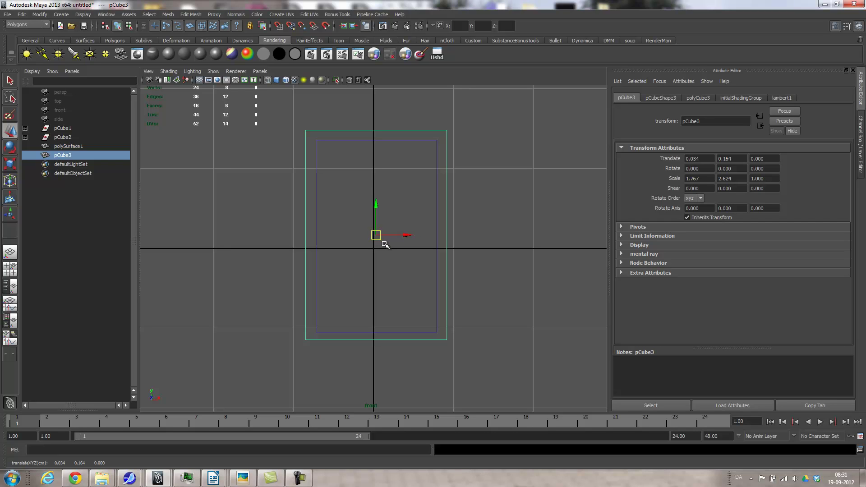
key(r)
drag(378, 197, 378, 193)
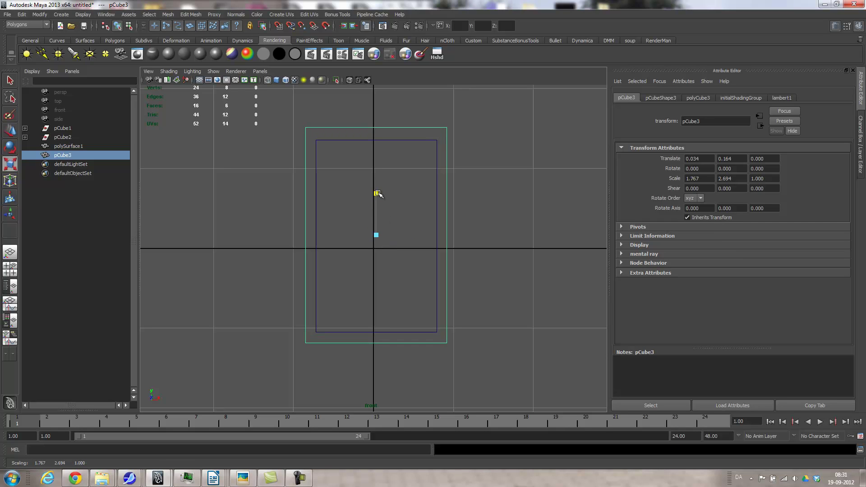
drag(418, 235, 419, 237)
Step: In the perspective view, scale the cube's depth to about 0.373 so it slightly exceeds the wall thickness
key(space)
drag(381, 300, 479, 318)
key(space)
key(space)
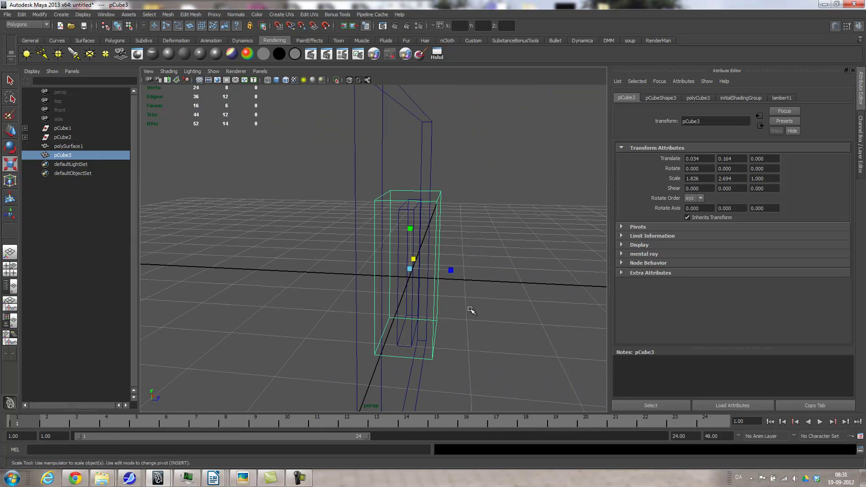
drag(451, 273, 415, 336)
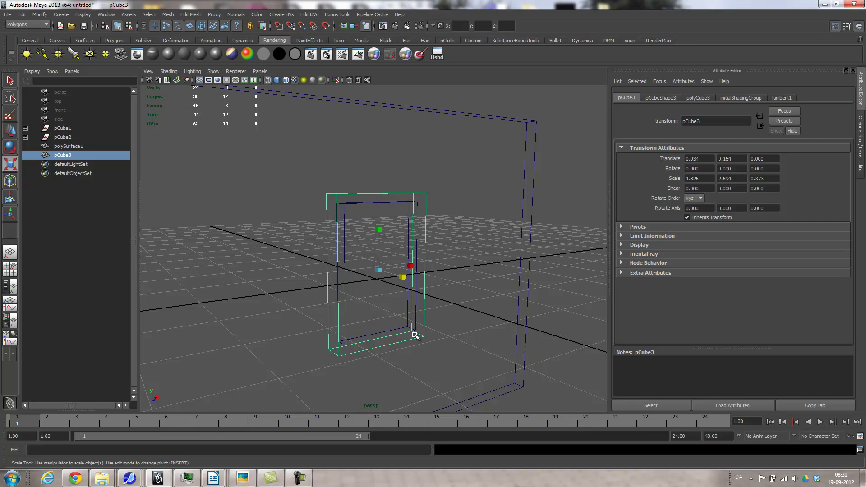
Step: Restore shaded display and select both the front and back faces of the window frame cube
key(5)
alt+drag(395, 262, 375, 317)
right_drag(375, 317, 375, 338)
click(365, 308)
alt+drag(334, 337, 465, 323)
shift+click(411, 209)
alt+drag(507, 269, 369, 287)
alt+drag(333, 247, 465, 268)
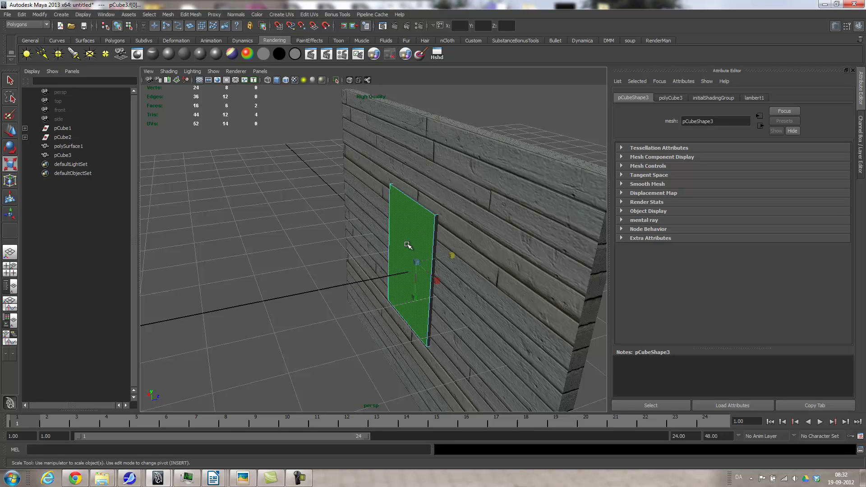
alt+drag(441, 236, 260, 195)
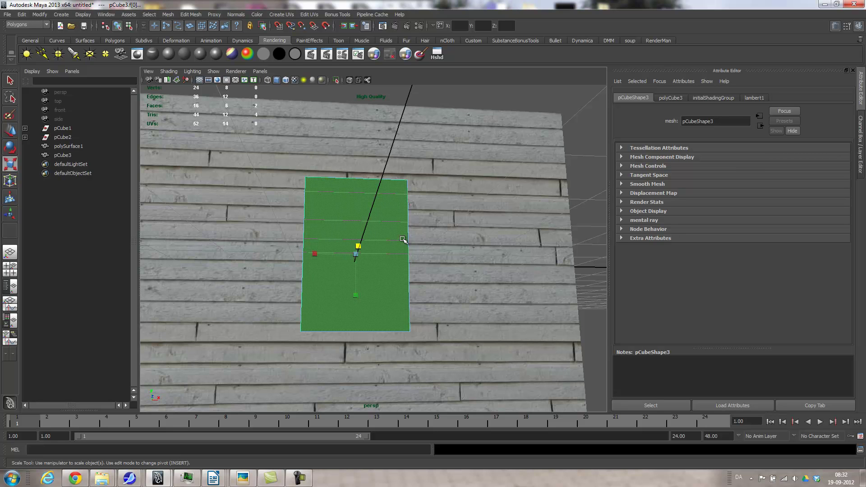
alt+drag(329, 296, 351, 310)
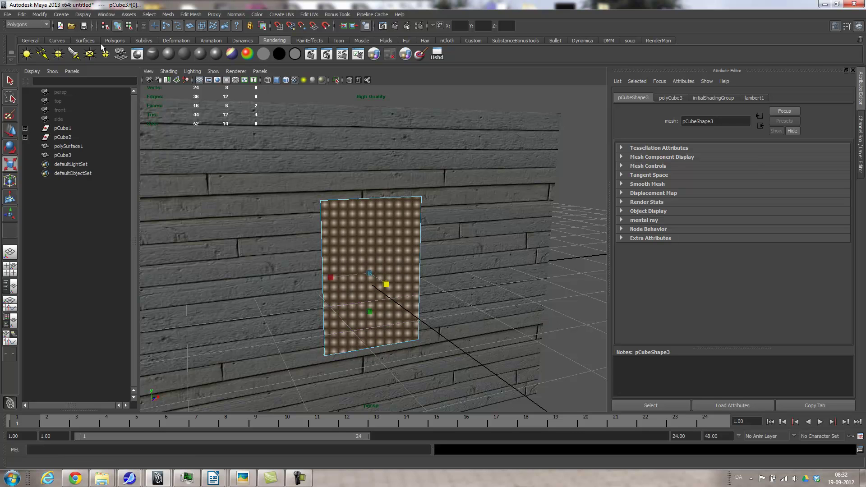
Step: Extrude the selected front and back faces with an offset of 0.2 to form the frame border
click(115, 40)
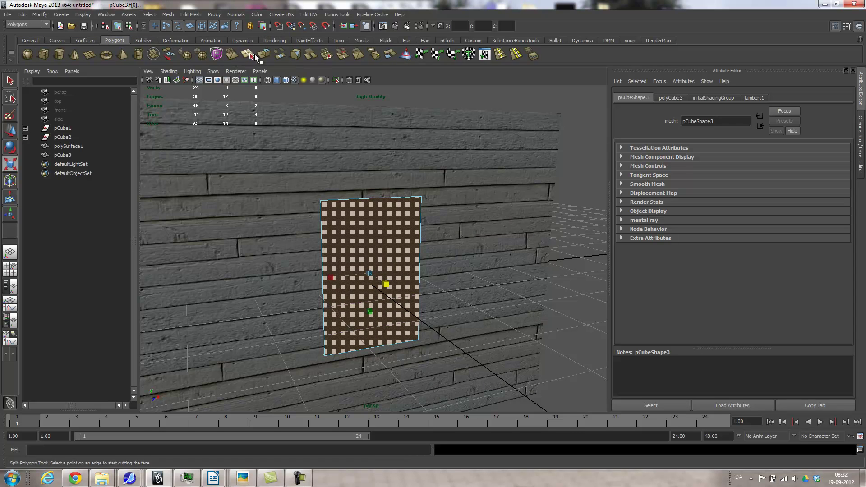
click(264, 54)
scroll(400, 315, up, 5)
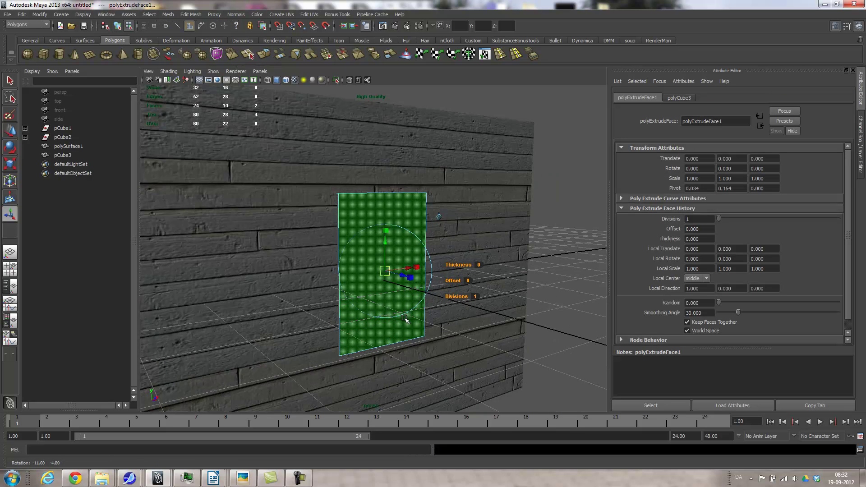
mouse_move(477, 303)
mouse_down()
mouse_move(469, 303)
mouse_move(522, 305)
mouse_move(354, 304)
mouse_move(439, 314)
mouse_move(506, 304)
mouse_move(461, 303)
mouse_up()
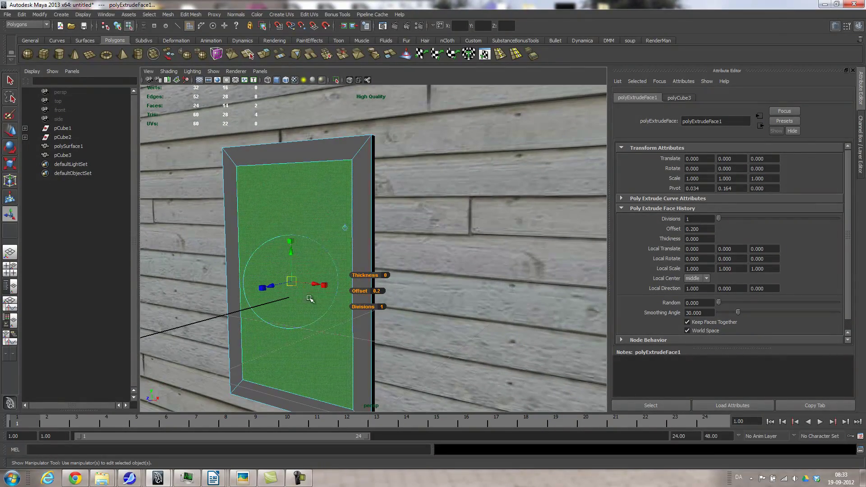
Step: Extrude the inset faces inward to a local Z translate of about -0.112 and delete them to open the frame
click(265, 54)
drag(270, 286, 436, 311)
key(bracketleft)
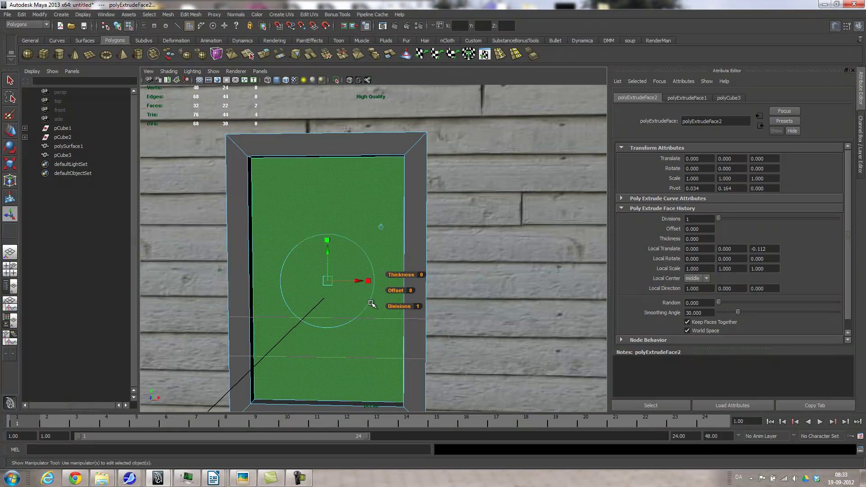
key(Delete)
Step: Select the two open border edge loops inside the frame and connect them with a Bridge
alt+drag(343, 280, 298, 277)
alt+right_drag(298, 276, 350, 286)
alt+drag(350, 286, 305, 278)
alt+middle_drag(295, 278, 362, 295)
alt+right_drag(362, 296, 405, 310)
right_drag(311, 254, 308, 233)
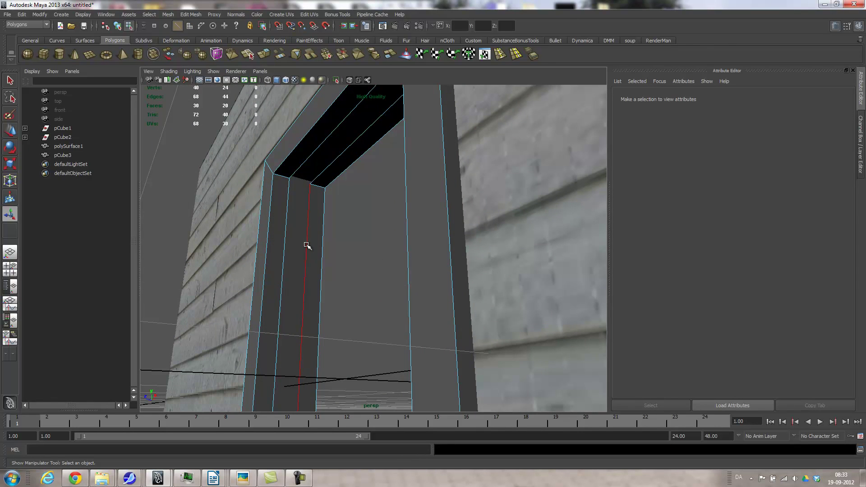
click(283, 245)
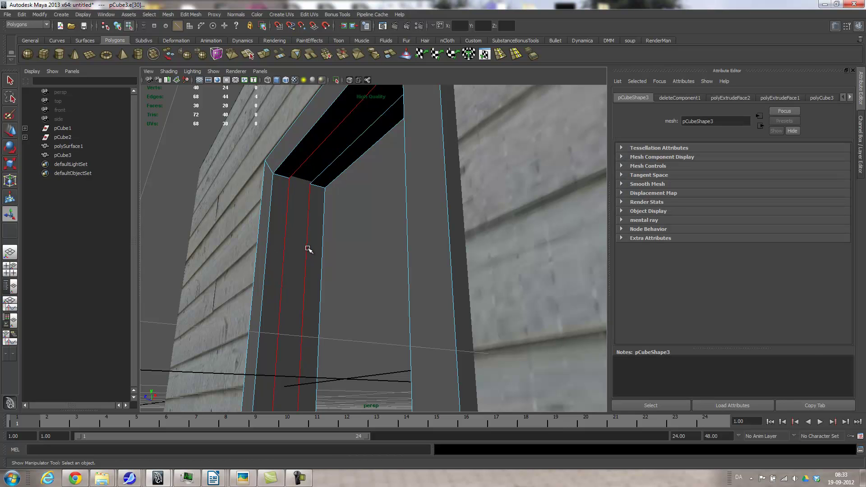
alt+drag(330, 271, 372, 320)
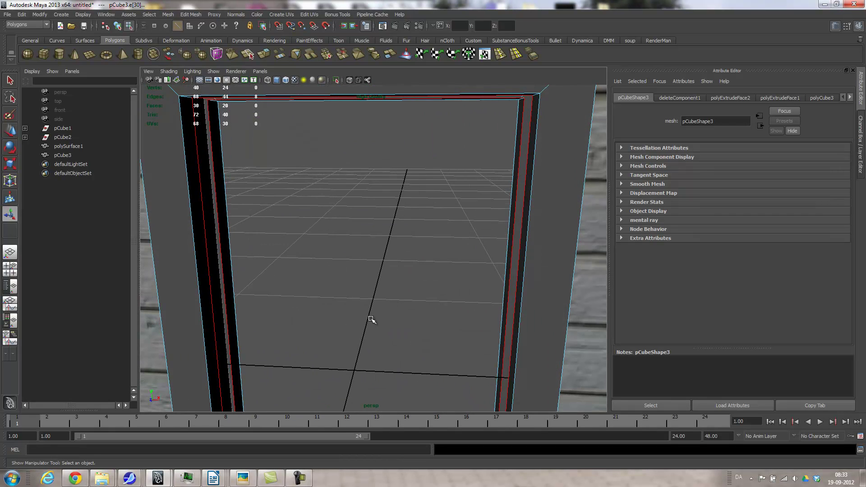
click(195, 15)
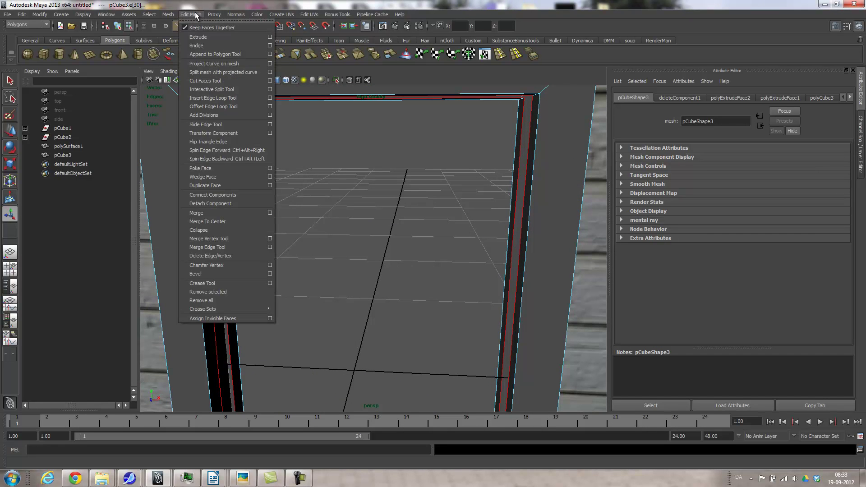
click(202, 45)
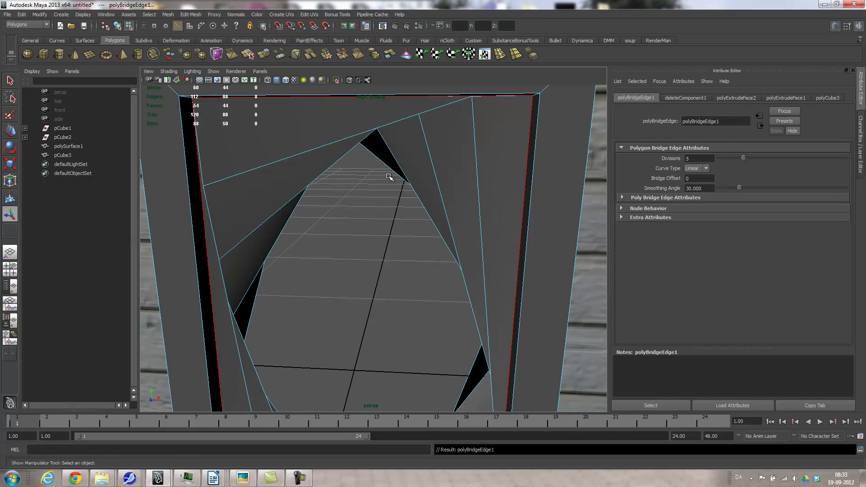
Step: Check the twisted bridge inside the window frame and set its divisions to 9
alt+drag(397, 227, 388, 197)
alt+right_drag(388, 197, 267, 210)
alt+drag(364, 246, 389, 279)
alt+right_drag(389, 278, 296, 280)
alt+drag(431, 258, 398, 281)
alt+right_drag(397, 281, 456, 270)
alt+middle_drag(412, 232, 436, 173)
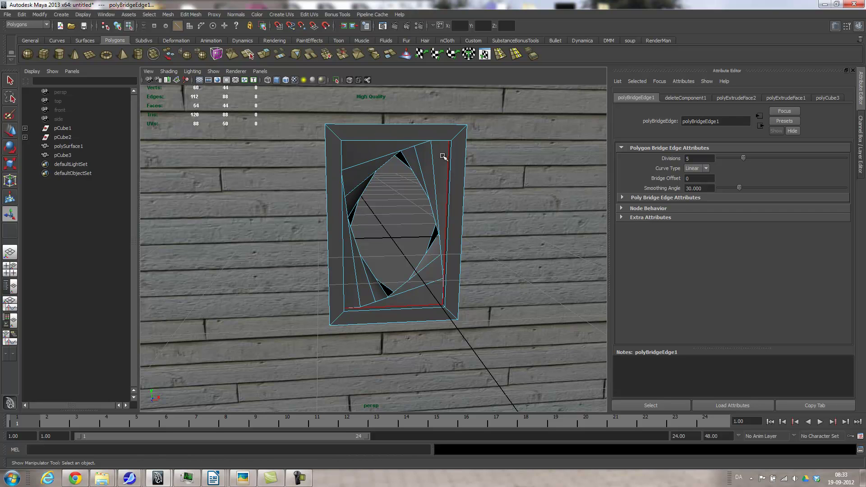
drag(744, 158, 765, 153)
alt+drag(379, 314, 361, 294)
Step: Try a bridge offset of 3, and set the bridge offset to 1 instead
click(690, 179)
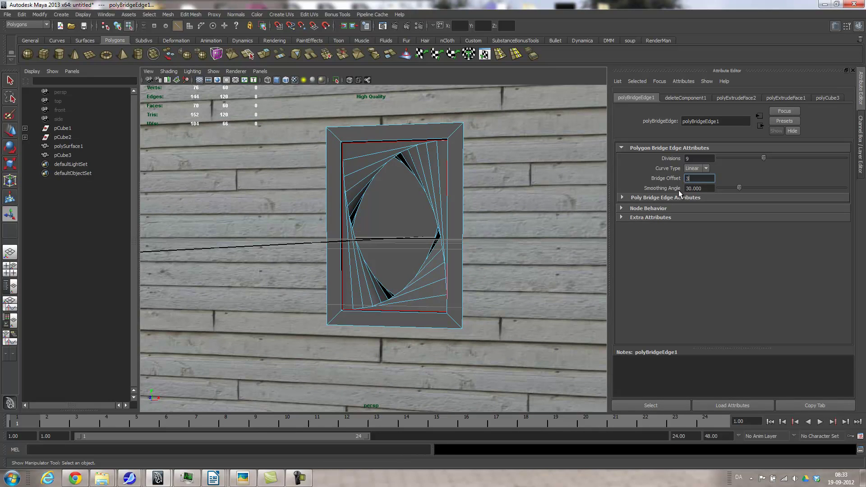
text(3)
key(Tab)
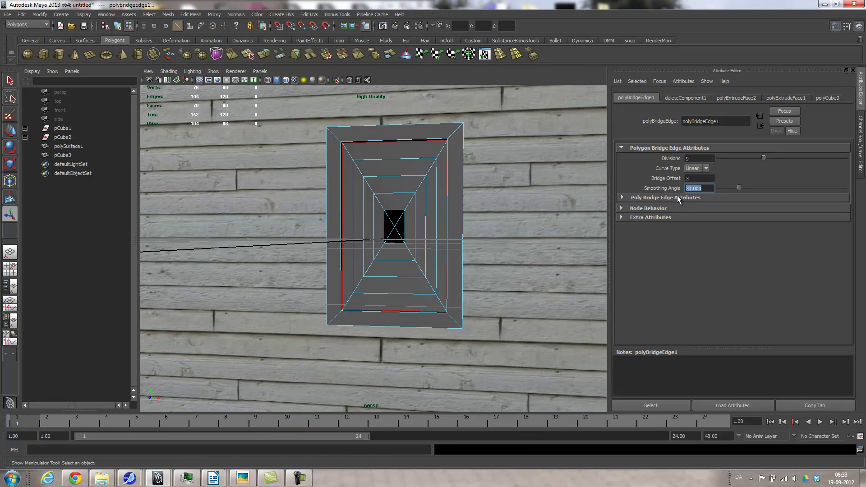
double_click(705, 178)
text(1)
key(Tab)
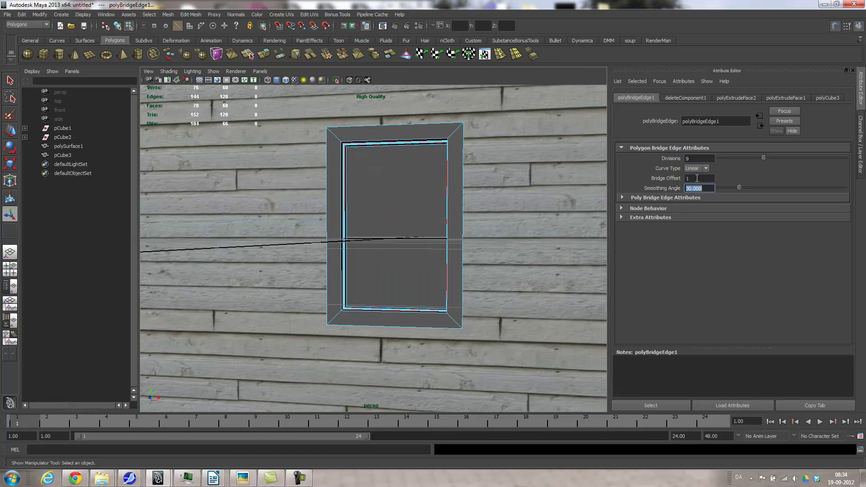
Step: Try a bridge offset of 2 while examining the inner edges of the window frame up close
alt+drag(443, 193, 407, 131)
alt+right_drag(388, 192, 586, 193)
alt+middle_drag(484, 198, 488, 285)
alt+right_drag(488, 284, 536, 233)
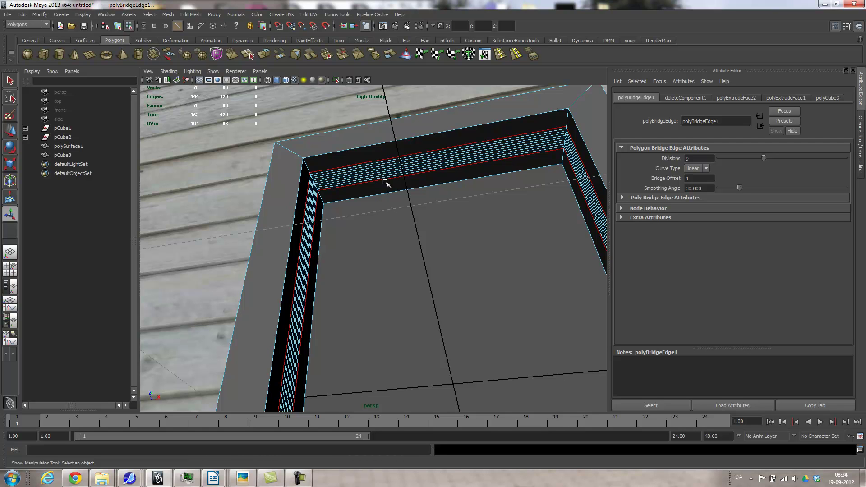
click(711, 179)
text(2)
key(Return)
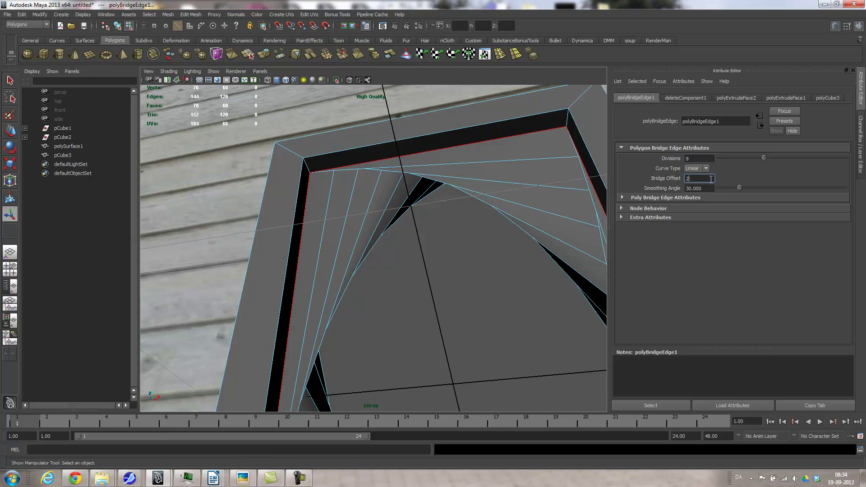
alt+drag(567, 141, 607, 135)
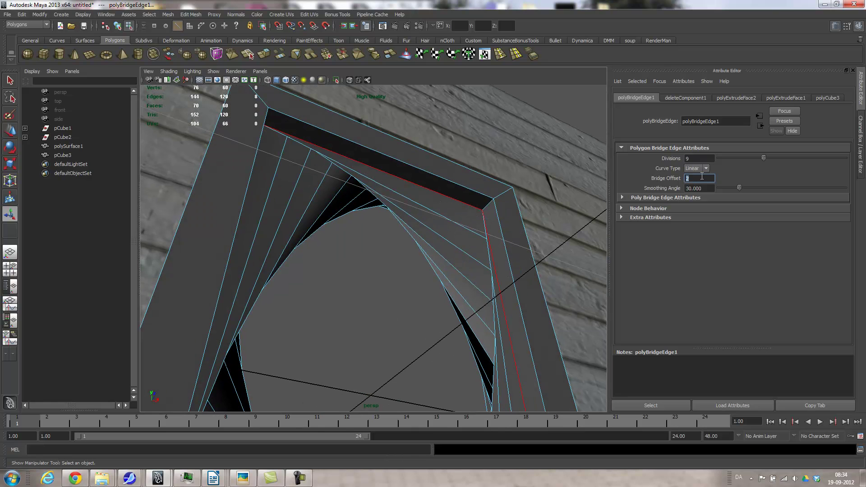
Step: Try bridge offsets of 4 and 5 on the window frame's inner bridge, and set the offset back to 1
text(4)
key(Return)
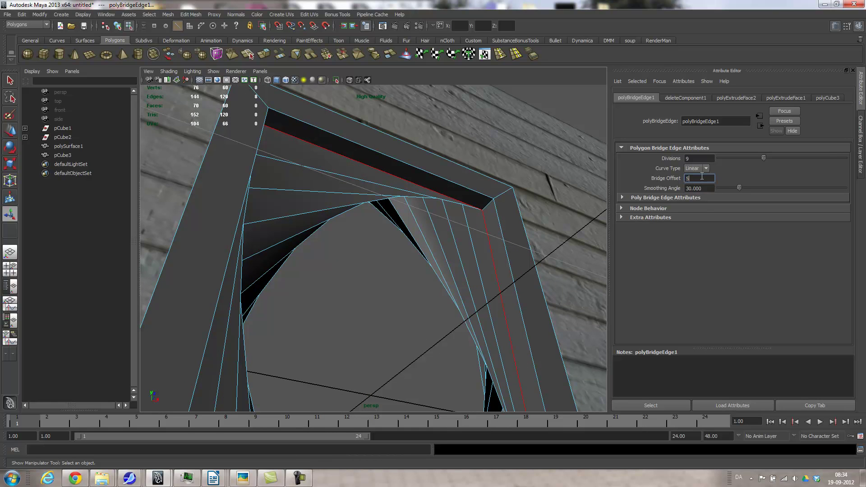
key(Tab)
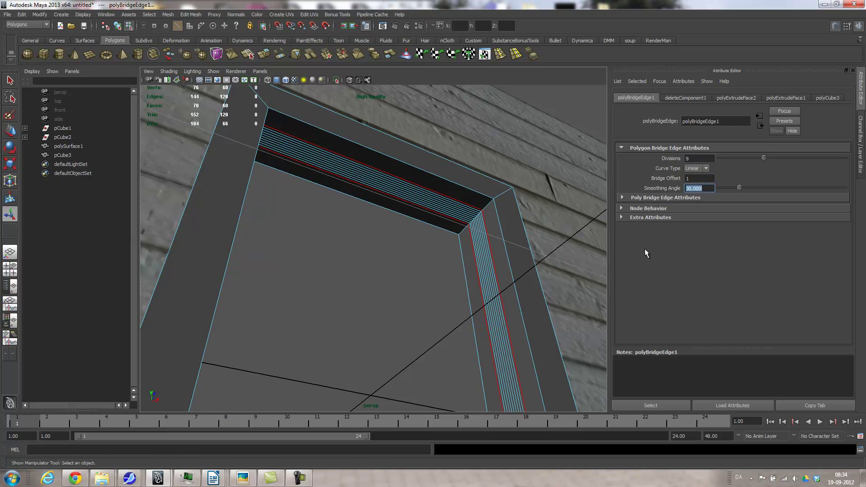
alt+drag(543, 268, 573, 262)
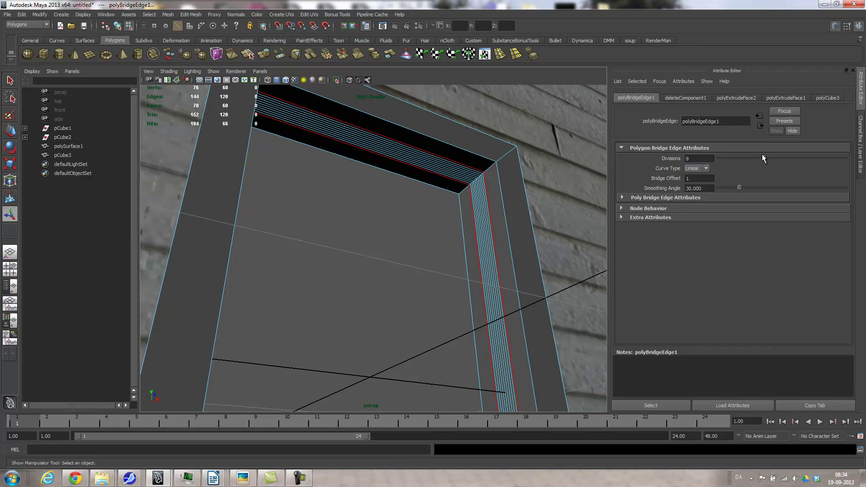
Step: Reduce the frame bridge's divisions to the minimum and return to object mode
drag(762, 156, 692, 161)
alt+drag(522, 182, 370, 275)
alt+drag(443, 214, 464, 248)
click(540, 212)
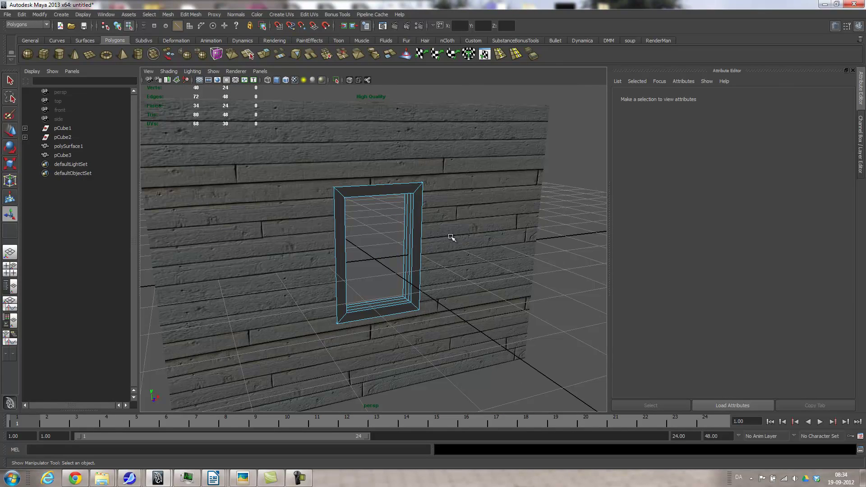
key(F8)
alt+drag(567, 218, 497, 231)
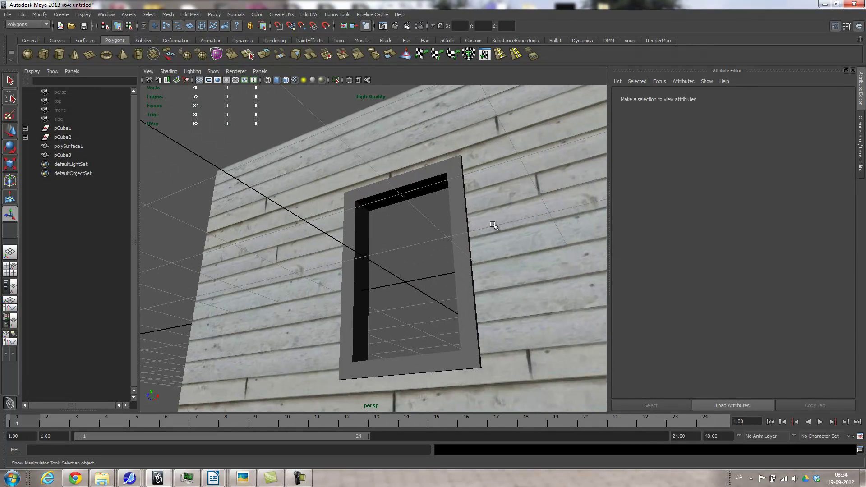
Step: Assign a new Blinn material to the window frame, brightening its color to near white and darkening its specular color
click(459, 212)
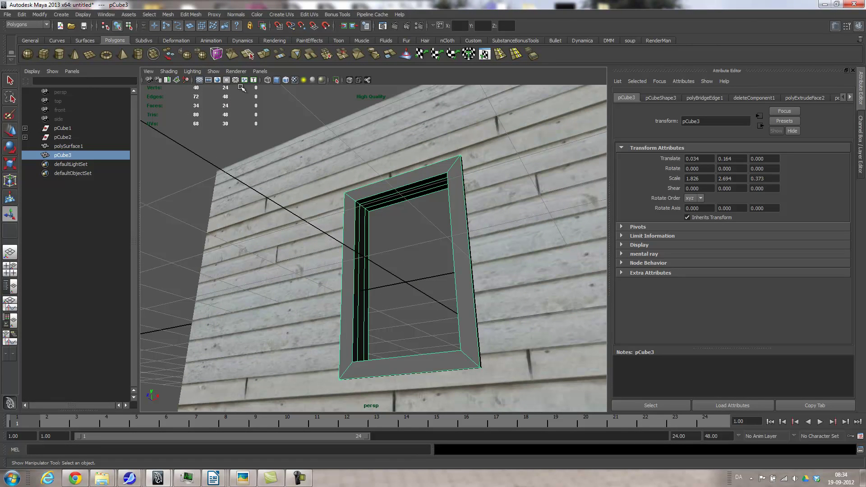
click(275, 40)
click(169, 54)
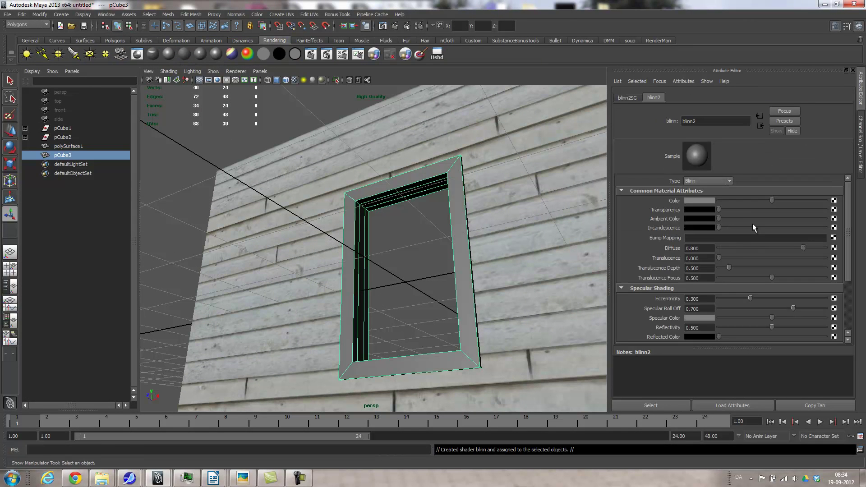
drag(773, 200, 811, 200)
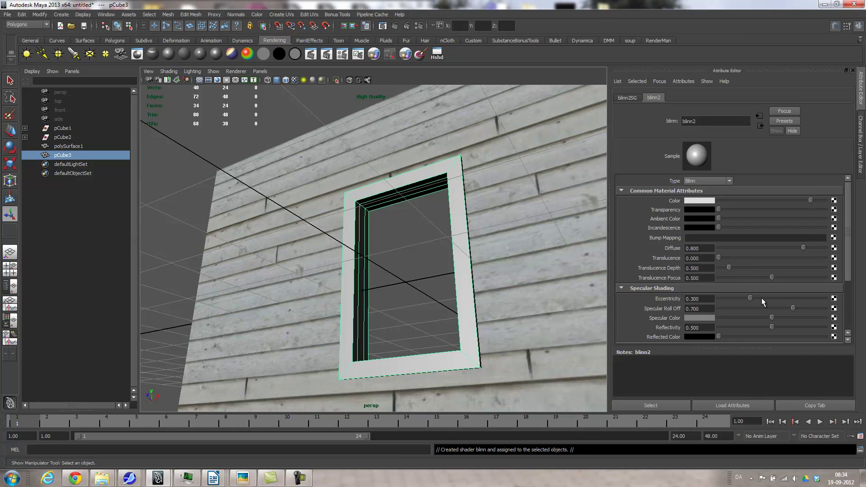
drag(770, 317, 728, 318)
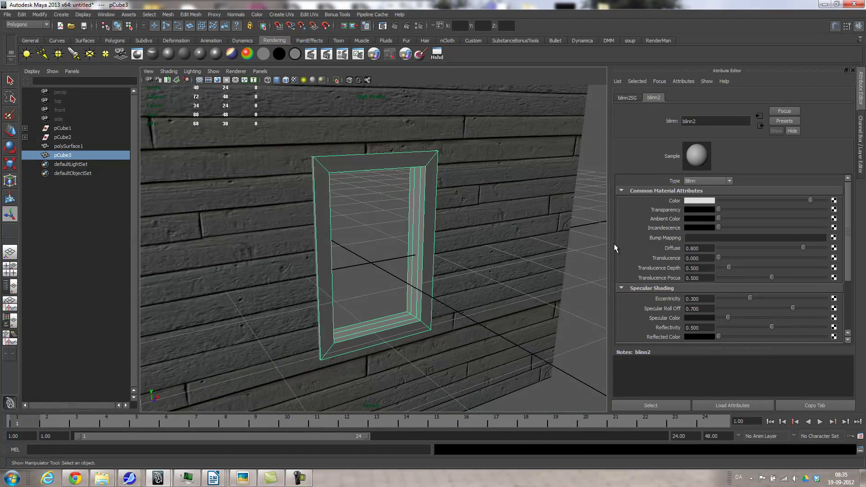
click(597, 237)
Step: Inspect the frame's depth in the wall and examine the window shapes in the reference house photo
alt+right_drag(533, 280, 333, 290)
alt+drag(334, 291, 372, 294)
alt+right_drag(372, 293, 452, 304)
alt+drag(452, 304, 536, 317)
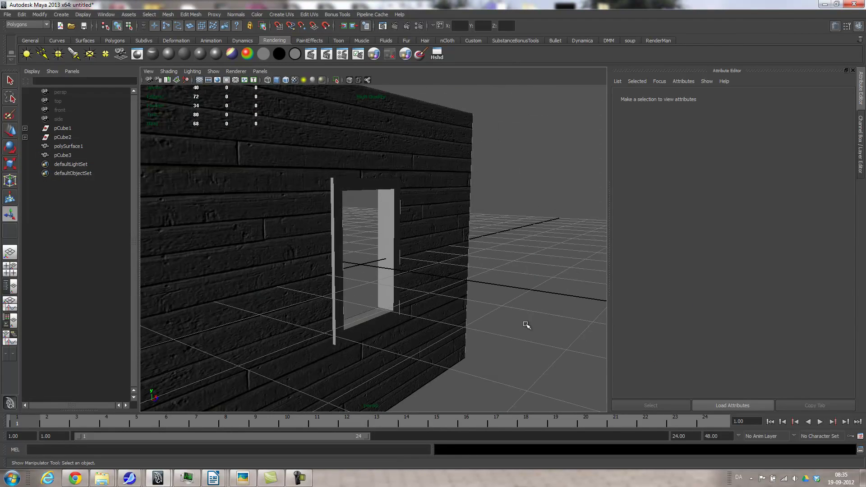
click(240, 482)
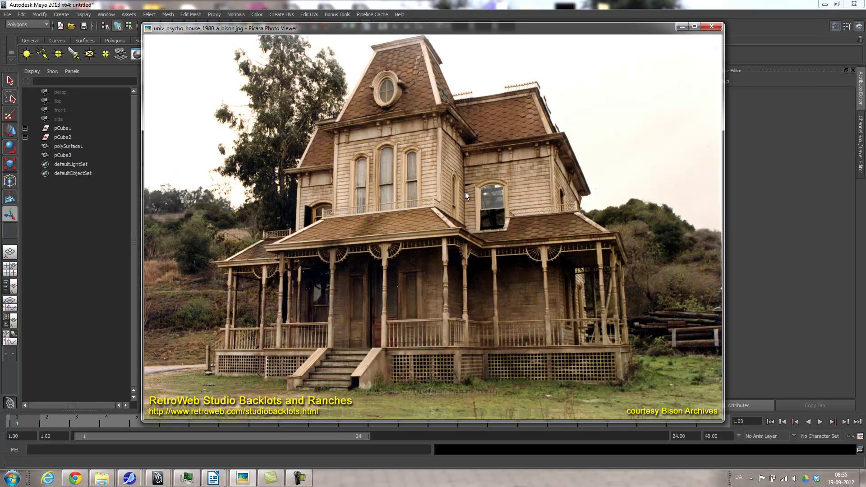
mouse_move(395, 275)
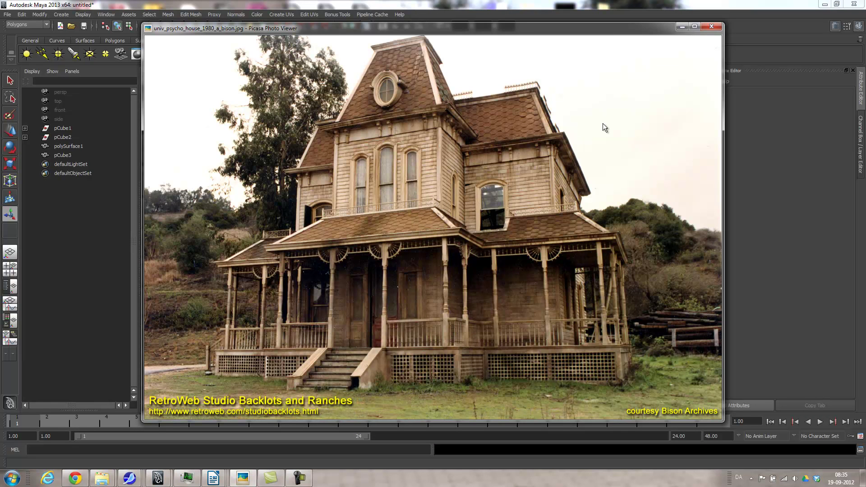
click(712, 26)
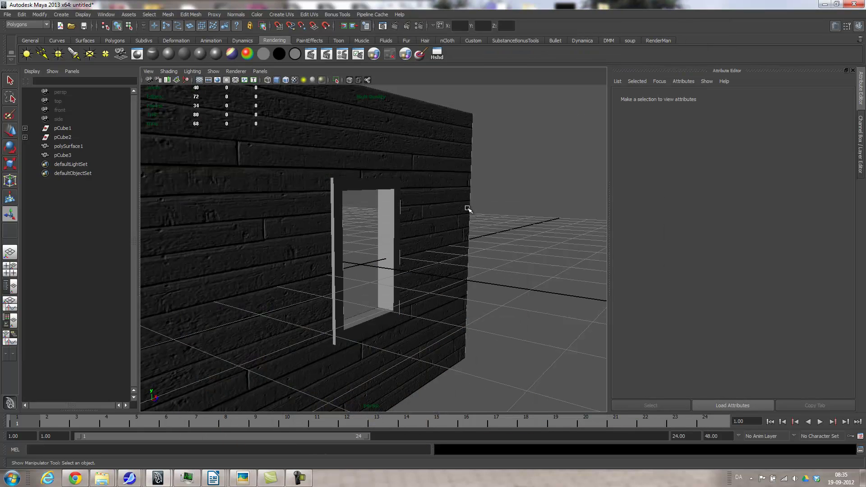
Step: Move the pCube2 cutter and the window frame together along X towards the wall's right side
alt+drag(386, 278, 334, 266)
alt+right_drag(334, 266, 226, 266)
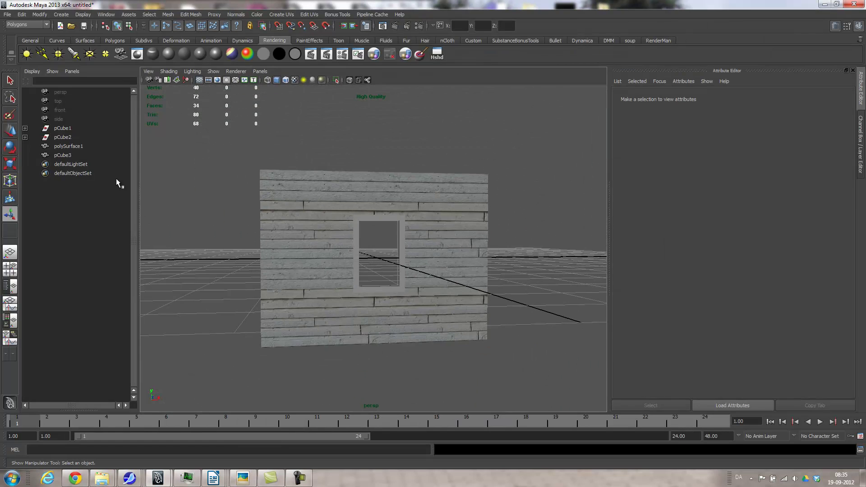
click(63, 137)
ctrl+click(61, 155)
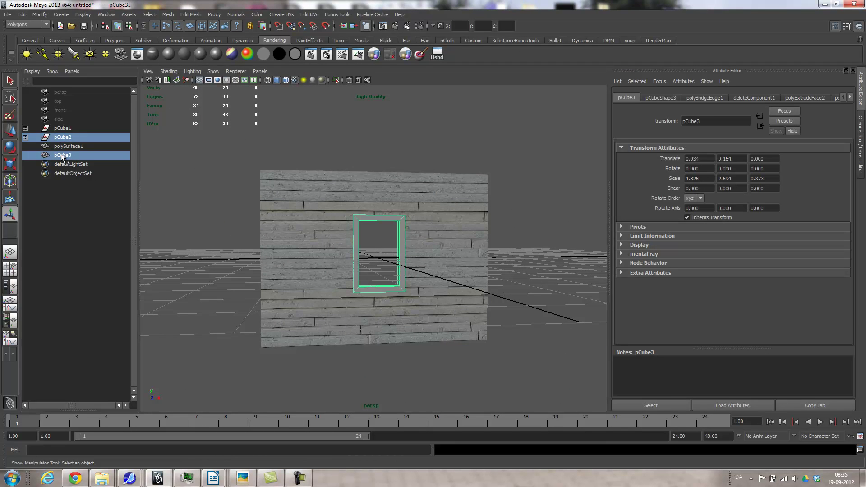
key(w)
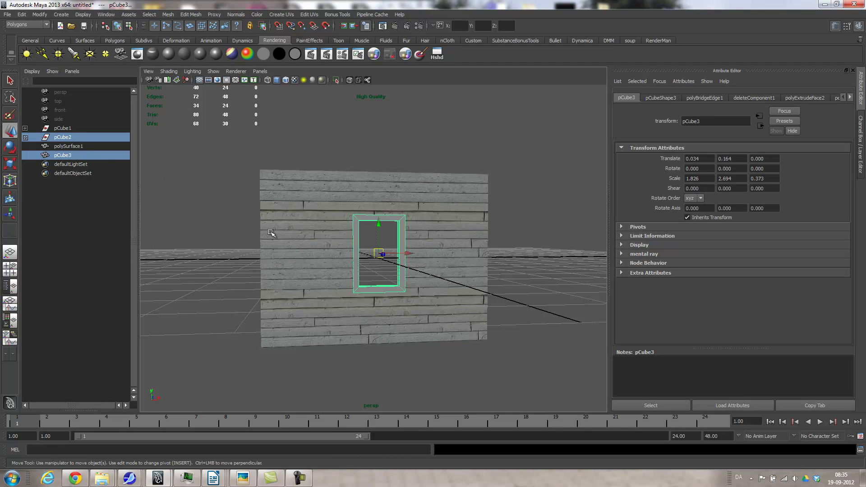
drag(410, 254, 460, 255)
click(536, 341)
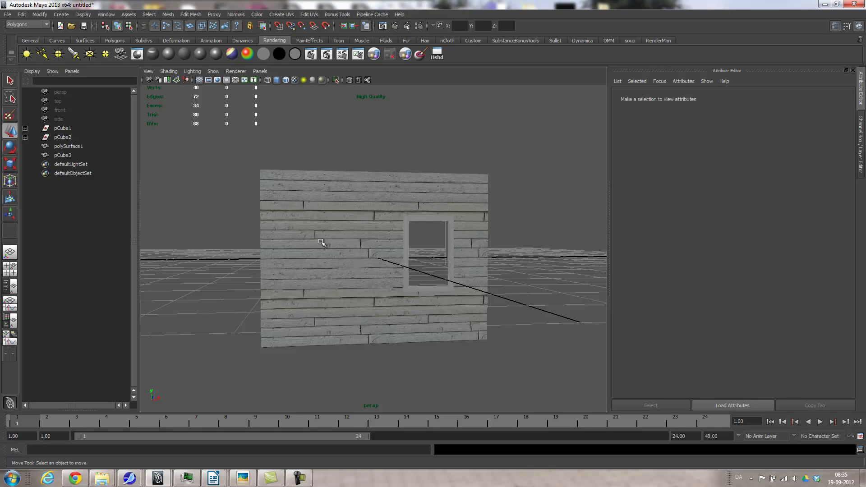
Step: Draw an arched window outline about 2 units wide and 2.8 units high in the front view with the Create Polygon Tool
key(space)
drag(321, 244, 320, 254)
alt+middle_drag(303, 220, 439, 236)
scroll(366, 242, down, 3)
scroll(366, 242, up, 3)
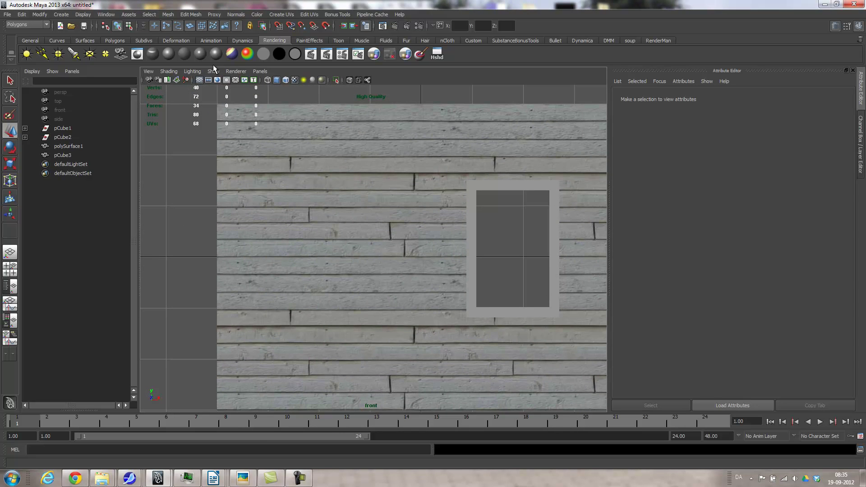
click(168, 15)
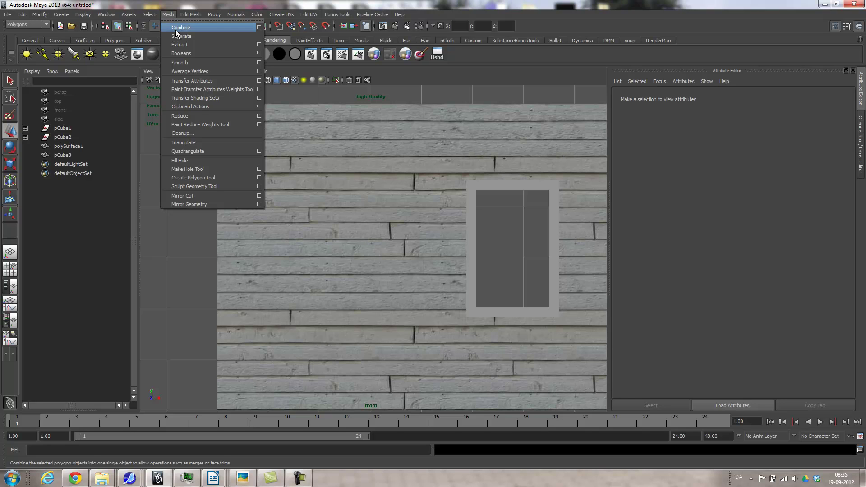
click(193, 177)
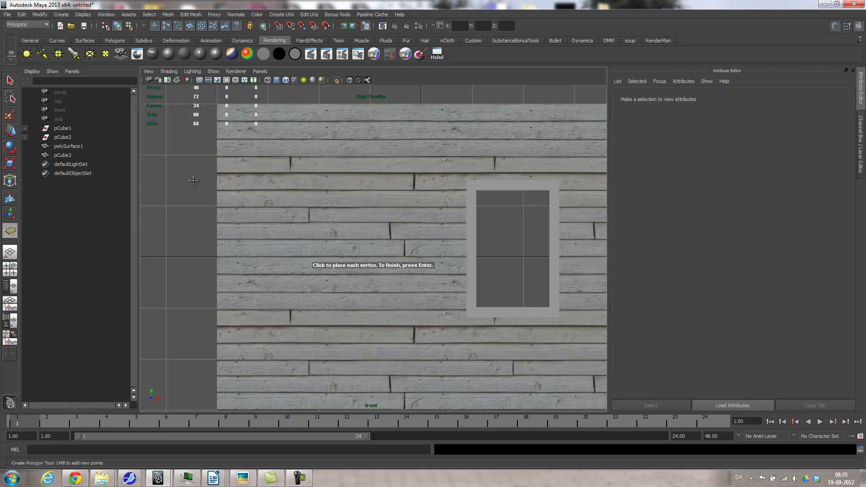
key(4)
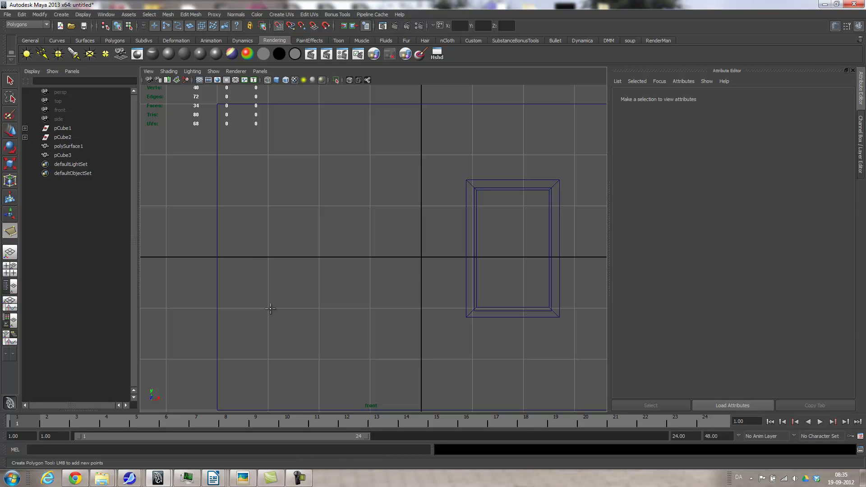
click(268, 308)
click(371, 206)
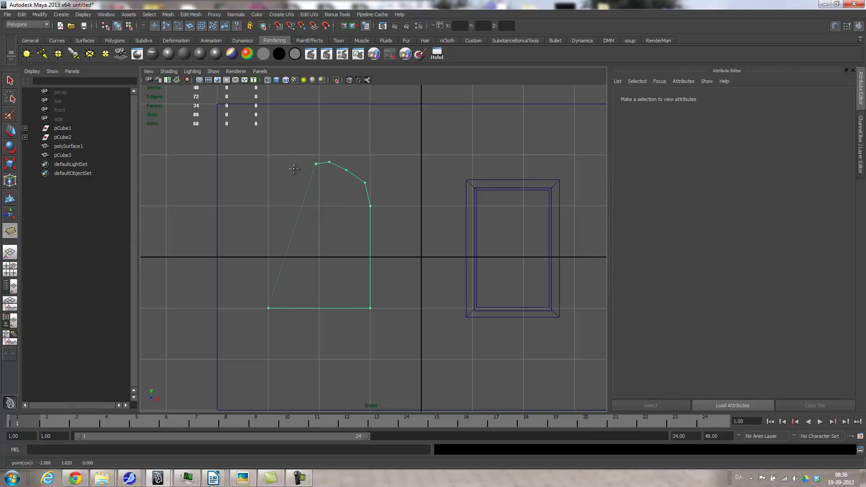
click(274, 187)
click(269, 206)
key(Return)
Step: Reposition the arch's upper vertices to form an even, symmetrical curve
scroll(459, 283, up, 4)
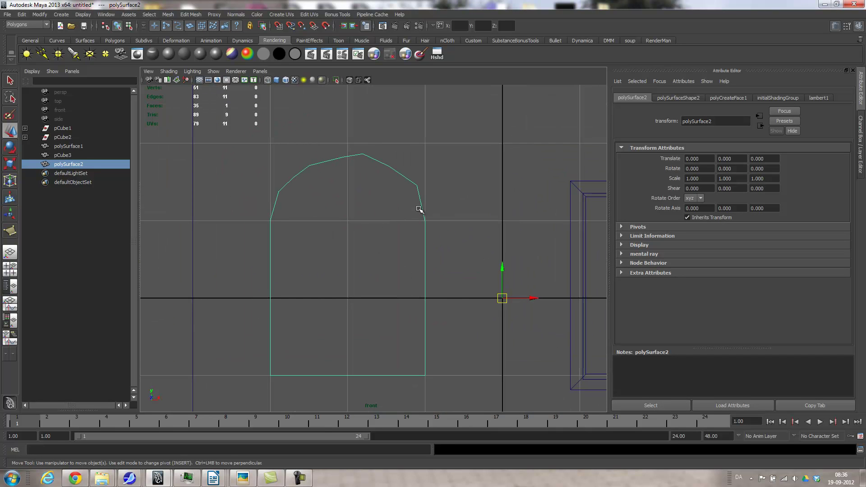
right_drag(424, 201, 396, 193)
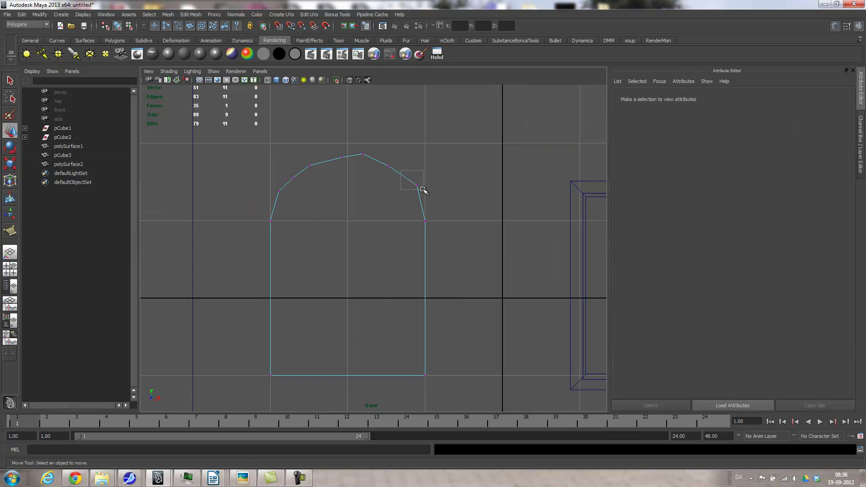
click(418, 185)
drag(419, 187, 278, 188)
click(390, 166)
click(362, 154)
click(342, 157)
click(309, 165)
click(294, 177)
click(278, 192)
alt+right_drag(453, 277, 518, 284)
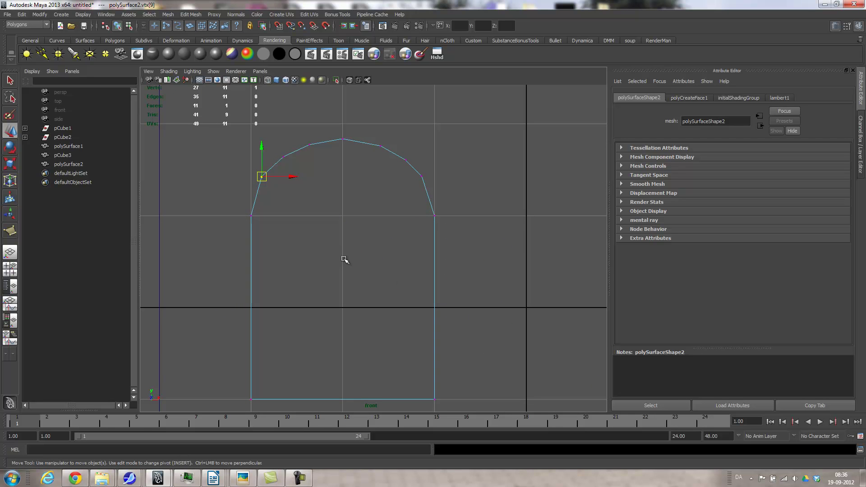
Step: Move the arched polygon in front of the wall to Translate Z 2.657 and show the perspective view shaded with textures
alt+middle_drag(384, 242, 408, 283)
key(space)
drag(433, 312, 432, 294)
alt+right_drag(487, 301, 345, 303)
alt+drag(345, 297, 383, 284)
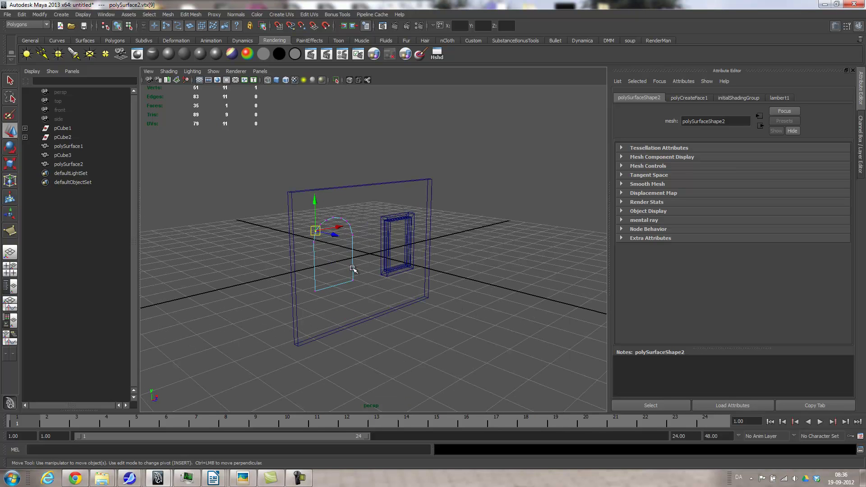
right_drag(356, 268, 348, 264)
click(354, 263)
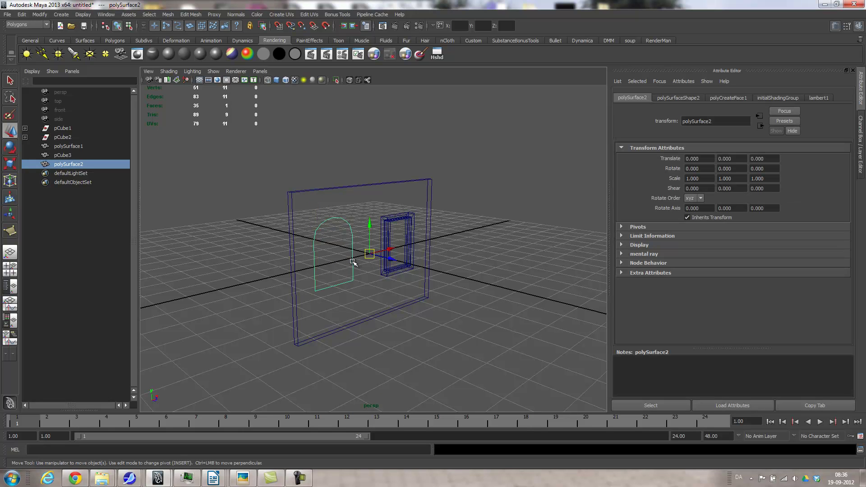
mouse_move(388, 261)
mouse_down()
mouse_move(449, 292)
mouse_move(446, 275)
mouse_move(438, 300)
mouse_move(402, 320)
mouse_move(414, 323)
mouse_up()
key(5)
key(6)
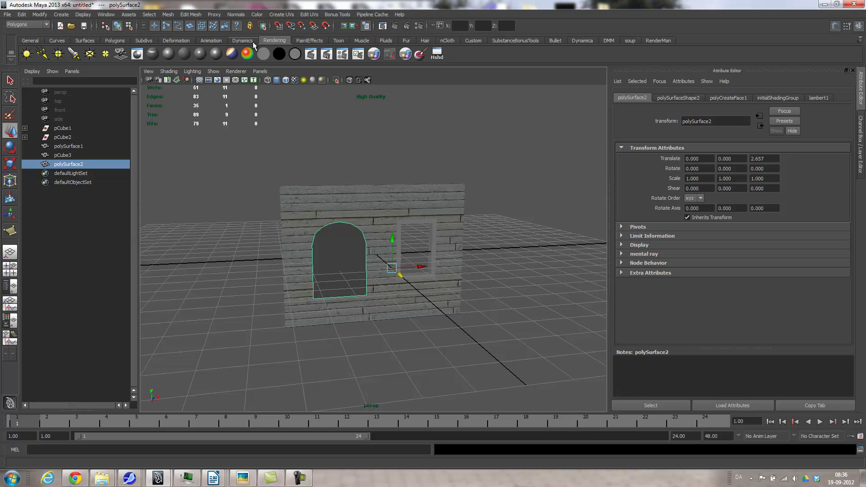
Step: Extrude the arched face towards the wall with a local Z translation of -0.555
click(119, 40)
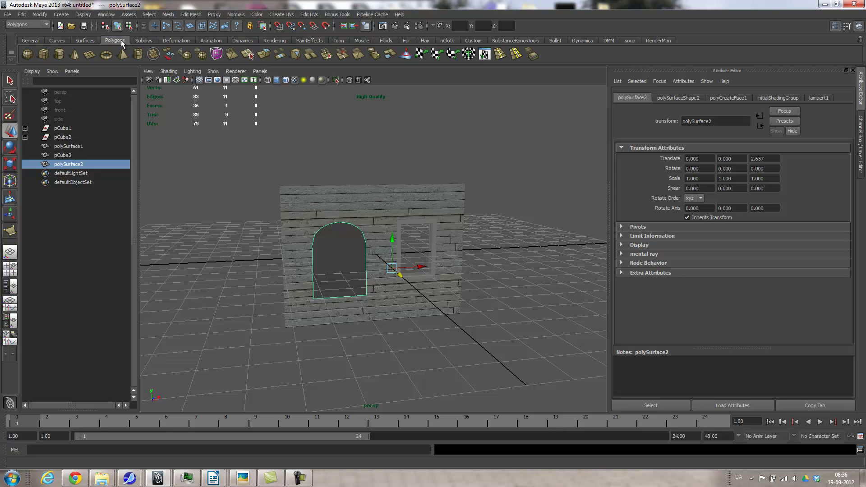
alt+drag(364, 193, 290, 199)
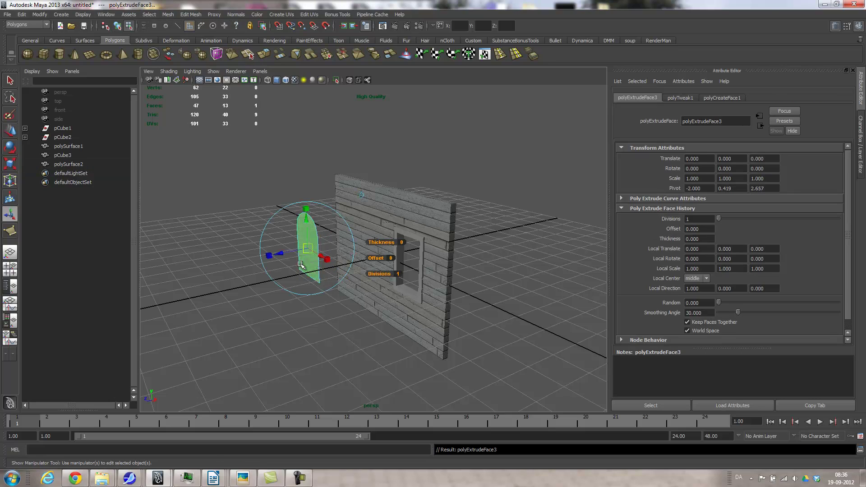
drag(283, 252, 393, 231)
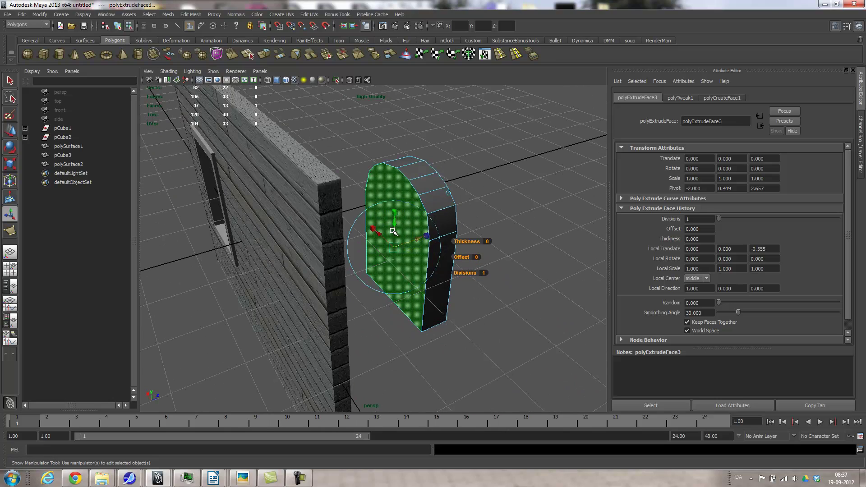
Step: Try deleting the arch block's wall-side face and extruding its front face with an offset, and undo both operations
key(Delete)
alt+drag(479, 305, 356, 277)
click(333, 188)
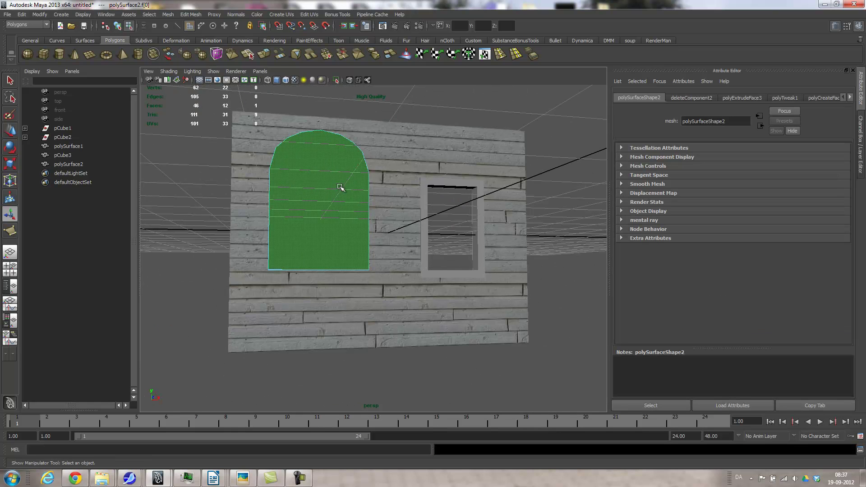
click(278, 57)
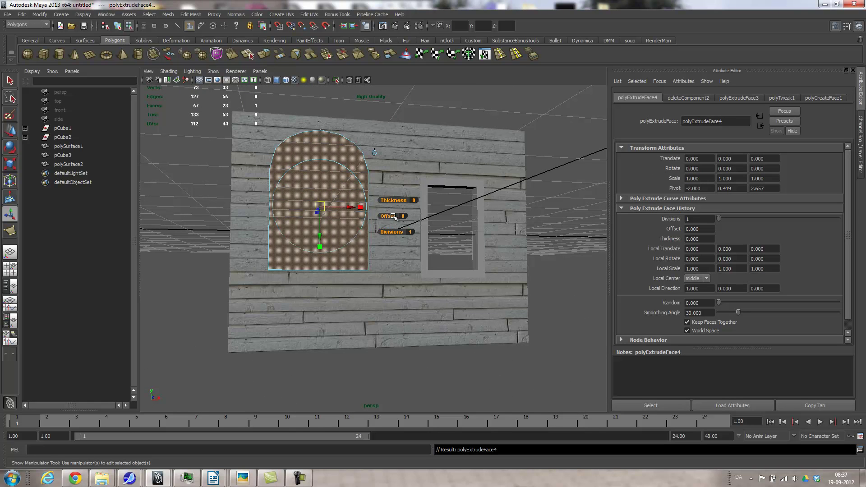
middle_drag(391, 216, 394, 215)
key(ctrl+z)
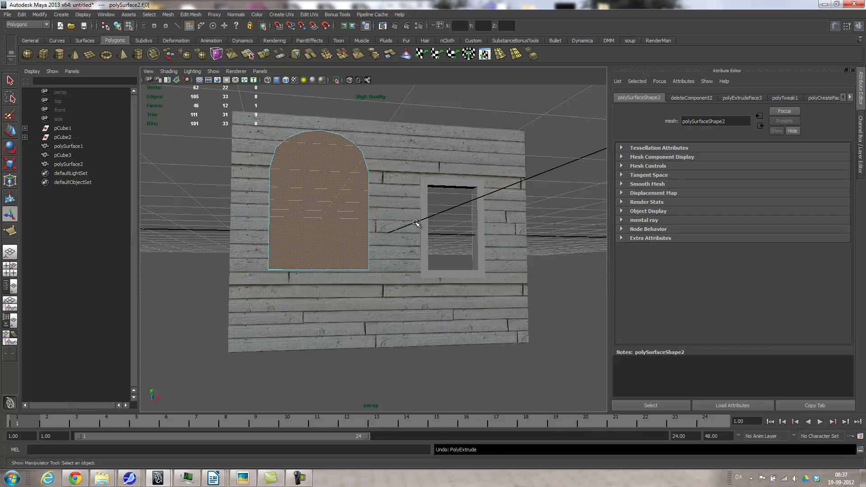
key(ctrl+z)
key(ctrl+z)
Step: Duplicate the extruded arch block and move the copy farther out from the wall to Translate Z 3.651
alt+drag(319, 275, 456, 300)
click(439, 300)
click(357, 267)
right_drag(373, 267, 396, 253)
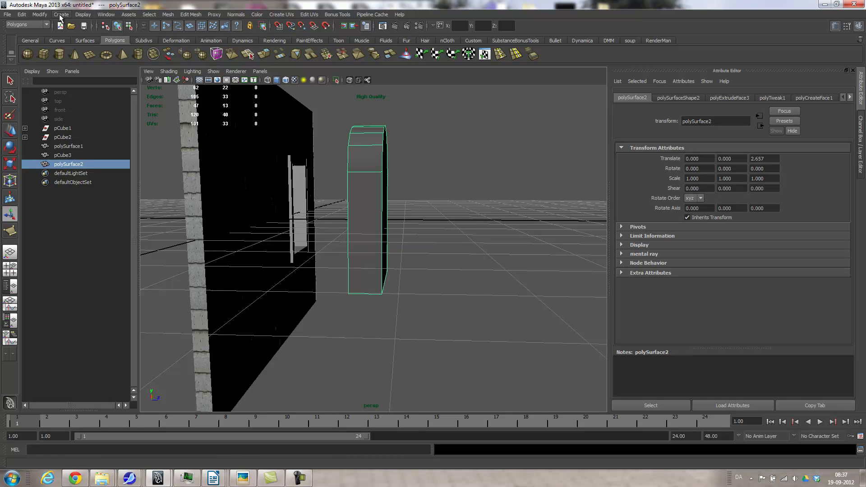
click(21, 14)
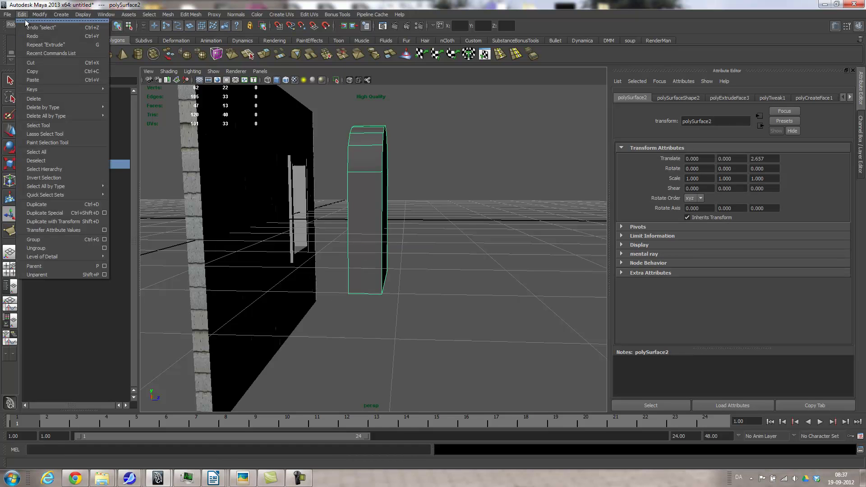
click(36, 205)
key(w)
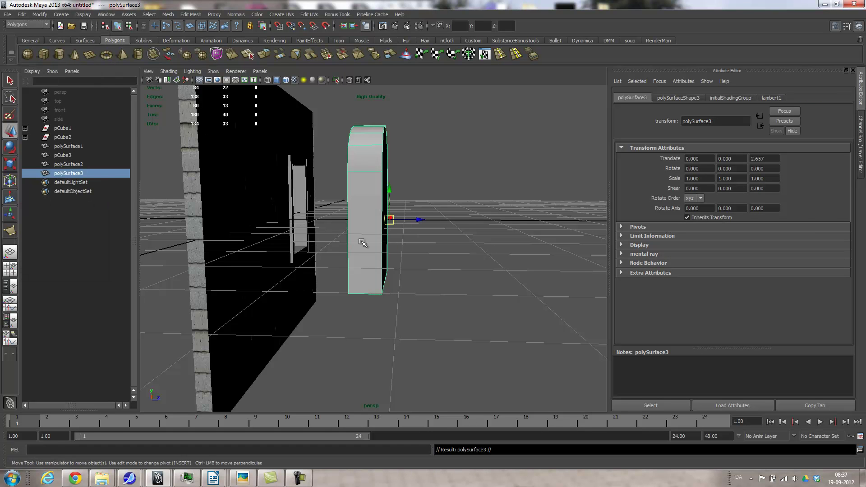
drag(414, 221, 378, 243)
Step: Move the original arch block into the wall to Translate Z 0.256
click(379, 235)
drag(419, 216, 357, 223)
drag(303, 219, 316, 252)
Step: Try a Boolean Difference that subtracts the embedded arch block from the wall, and undo it
click(164, 119)
alt+drag(164, 118, 325, 238)
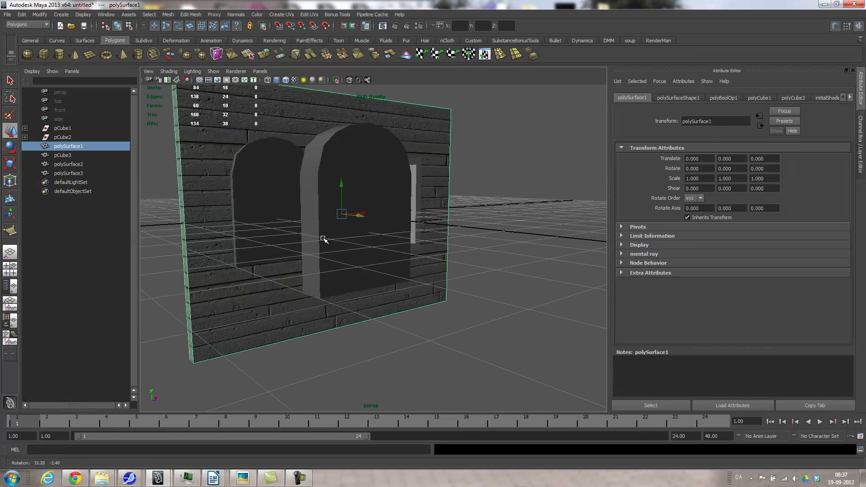
shift+click(262, 165)
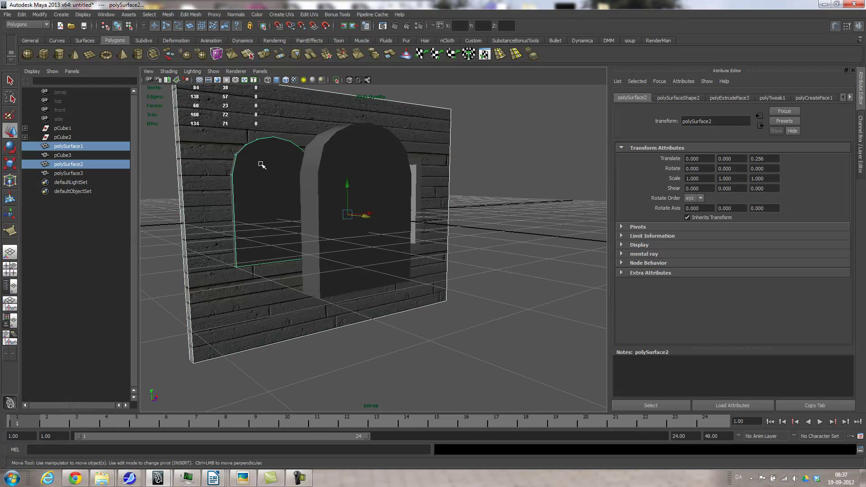
click(168, 14)
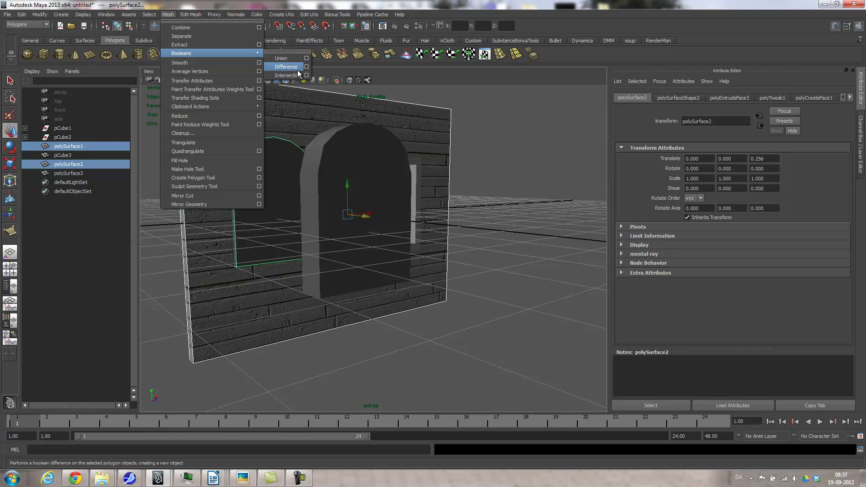
click(285, 67)
alt+drag(340, 184, 500, 279)
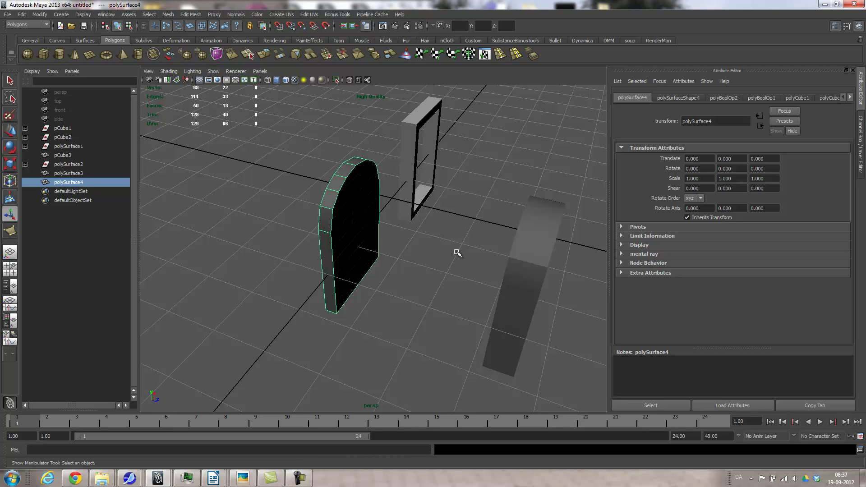
key(ctrl+z)
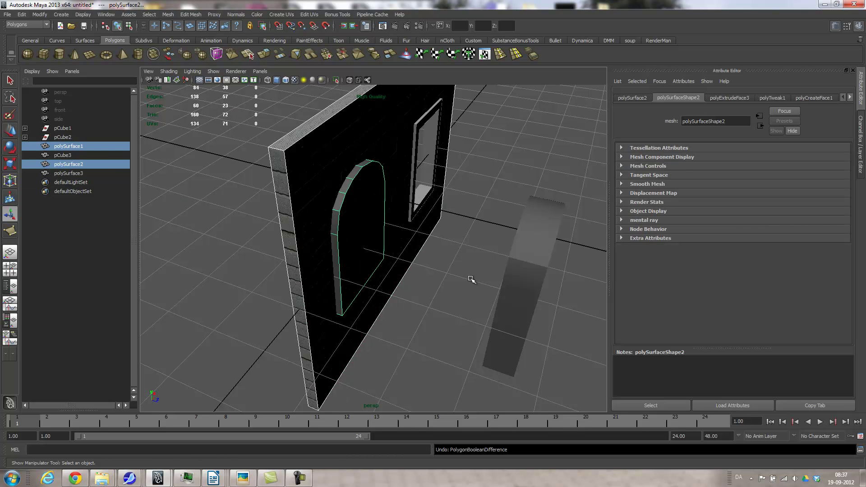
Step: Pull the original arch block back out in front of the wall and display its face normals
alt+drag(474, 268, 417, 248)
click(344, 195)
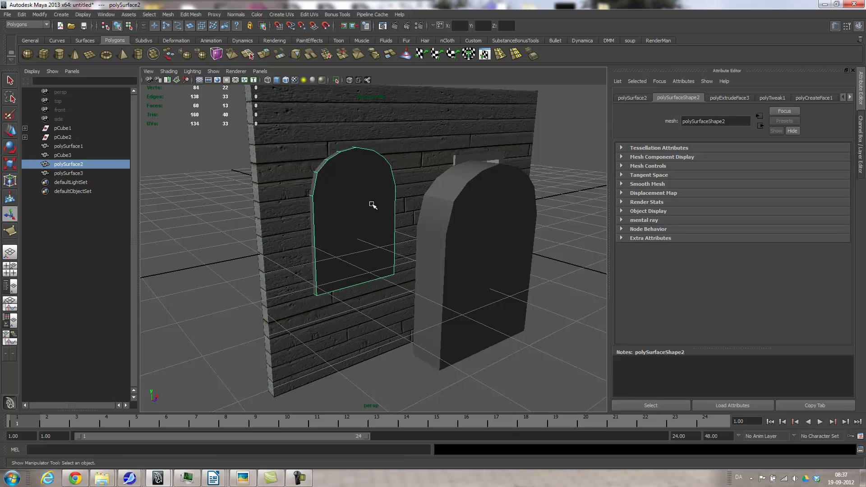
key(w)
drag(453, 232, 509, 279)
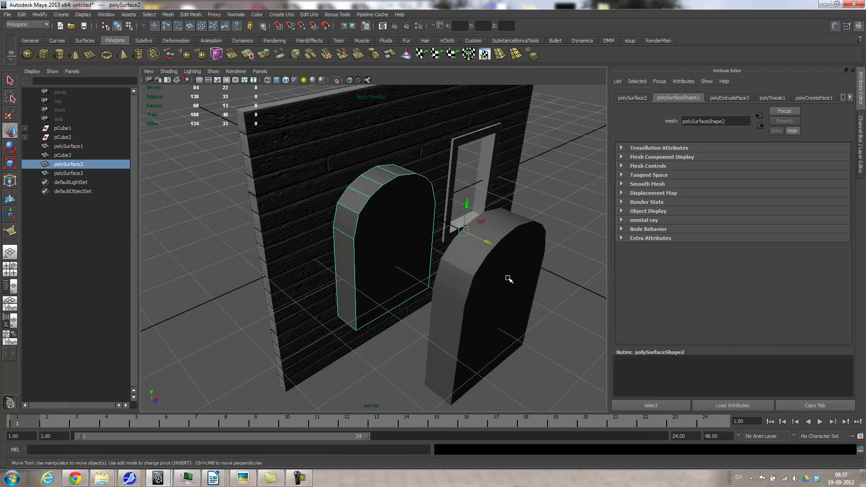
click(84, 15)
mouse_move(104, 98)
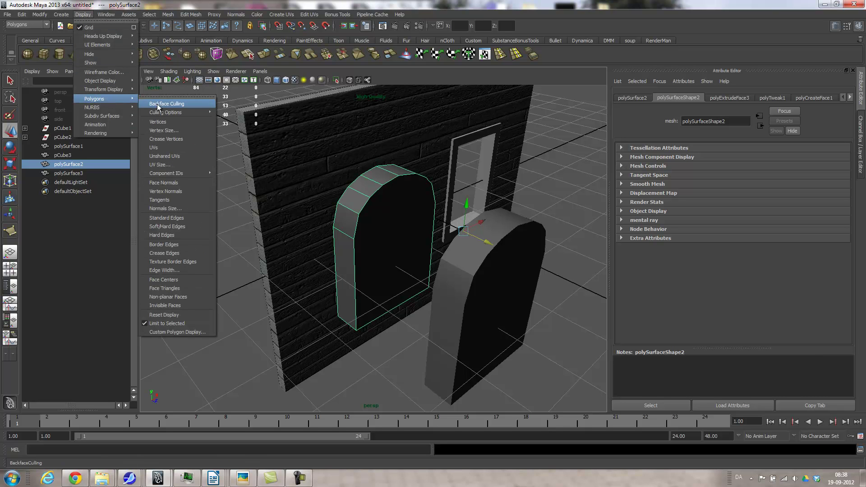
click(186, 186)
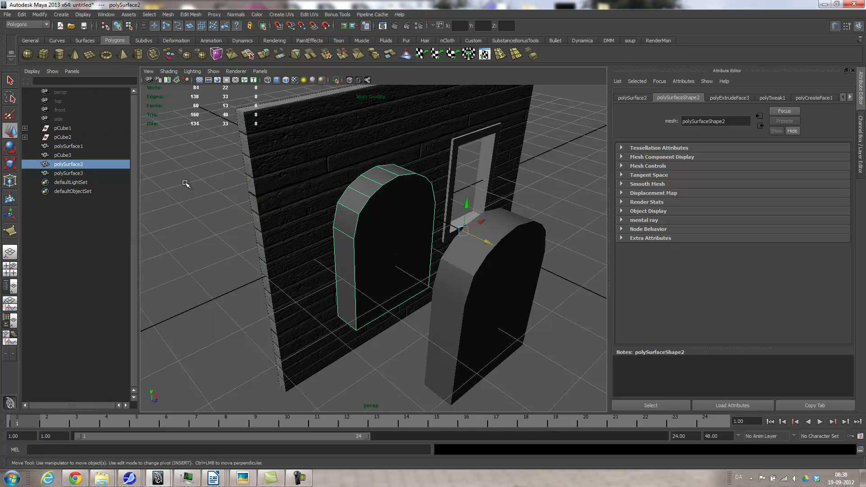
Step: Examine the direction of the arch block's face normals in wireframe from several angles
alt+right_drag(331, 271, 428, 294)
alt+drag(427, 293, 402, 288)
alt+right_drag(402, 289, 441, 296)
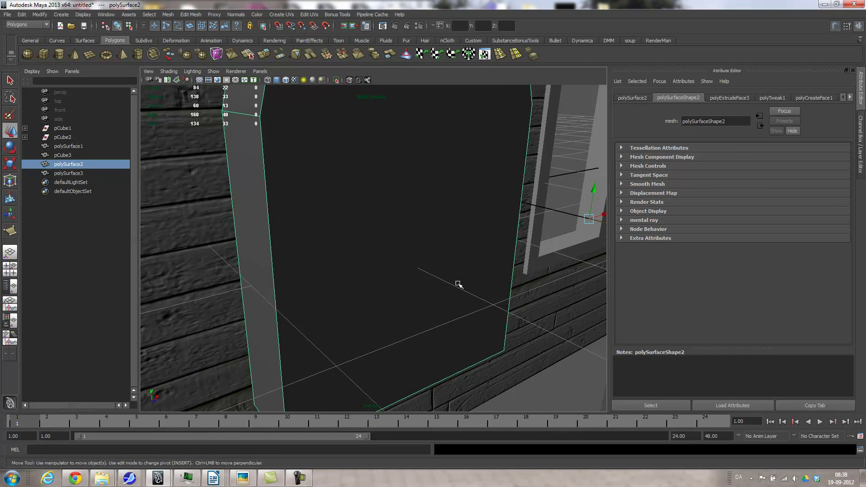
alt+middle_drag(491, 278, 501, 325)
key(4)
alt+drag(502, 323, 496, 323)
alt+right_drag(495, 324, 394, 325)
alt+drag(394, 325, 391, 327)
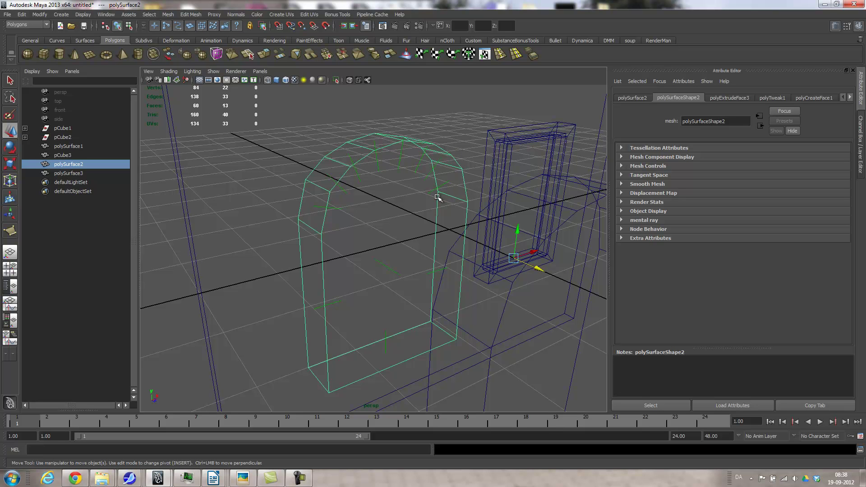
alt+drag(323, 219, 368, 272)
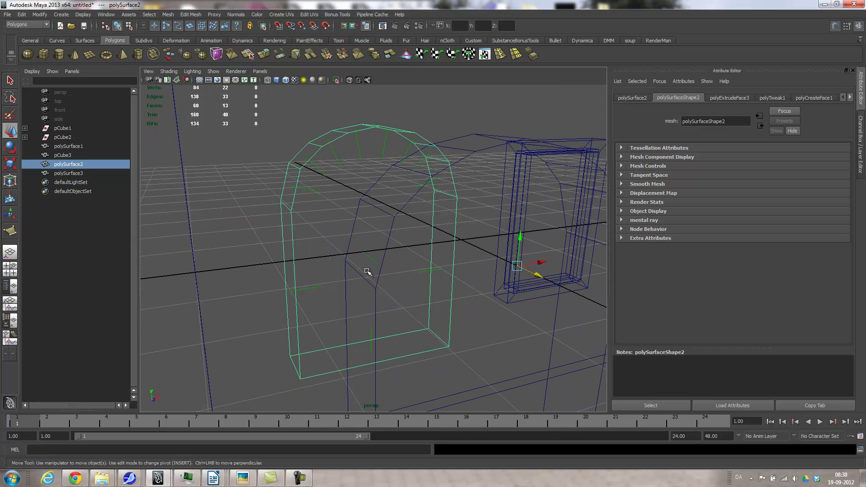
alt+drag(384, 153, 399, 164)
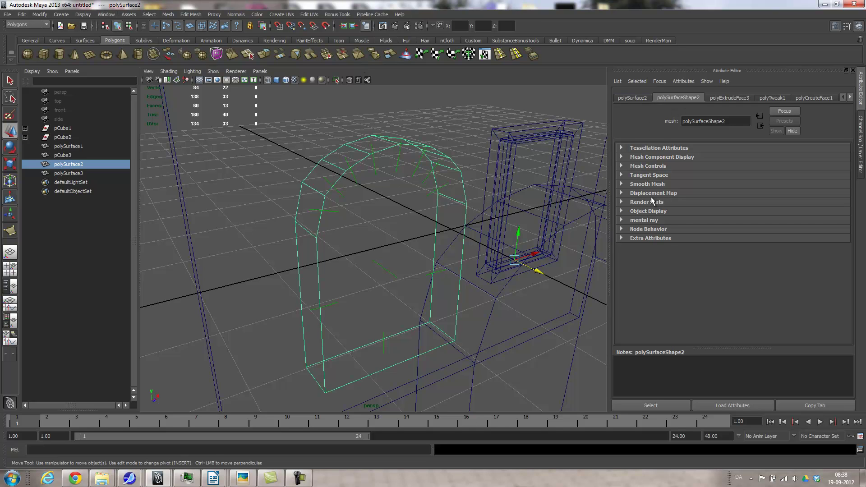
Step: Turn off Double Sided in the arch block's Render Stats and show the view shaded
click(638, 201)
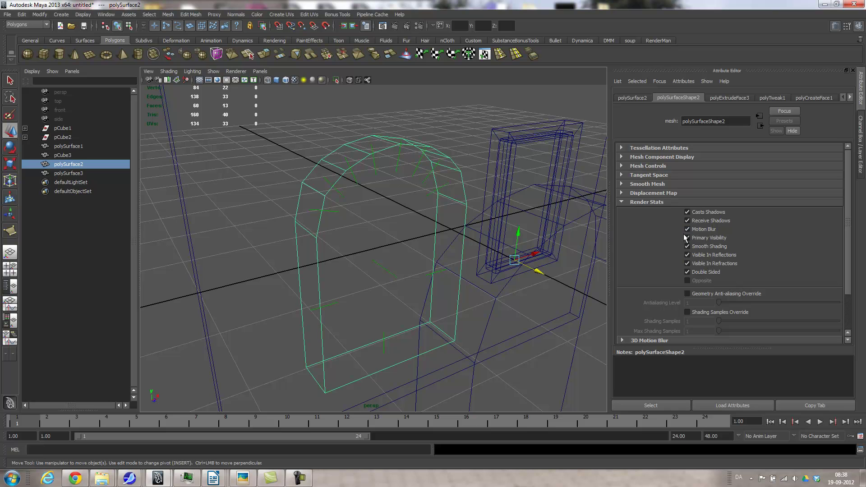
click(703, 270)
mouse_move(449, 228)
alt+mouse_down()
mouse_move(307, 222)
mouse_move(361, 246)
mouse_move(437, 242)
mouse_move(452, 221)
mouse_move(316, 223)
mouse_move(320, 235)
alt+mouse_up()
key(5)
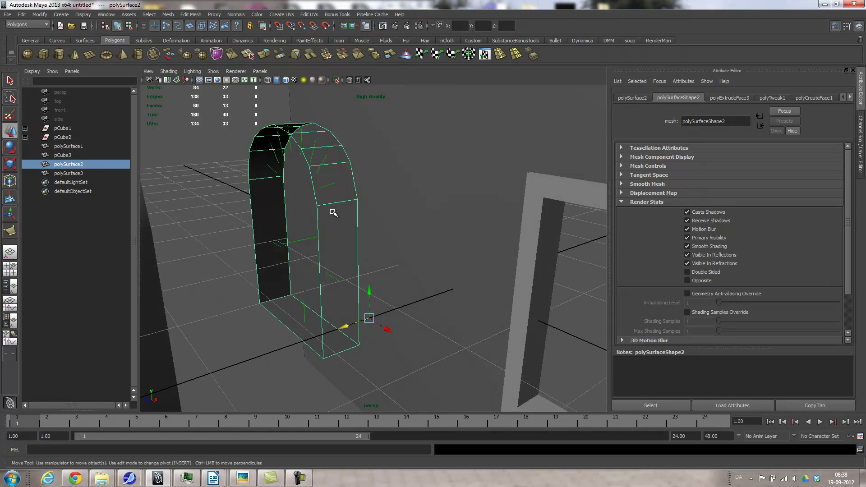
Step: Reverse the arch block's normals and reselect the block as an object
click(236, 15)
click(246, 81)
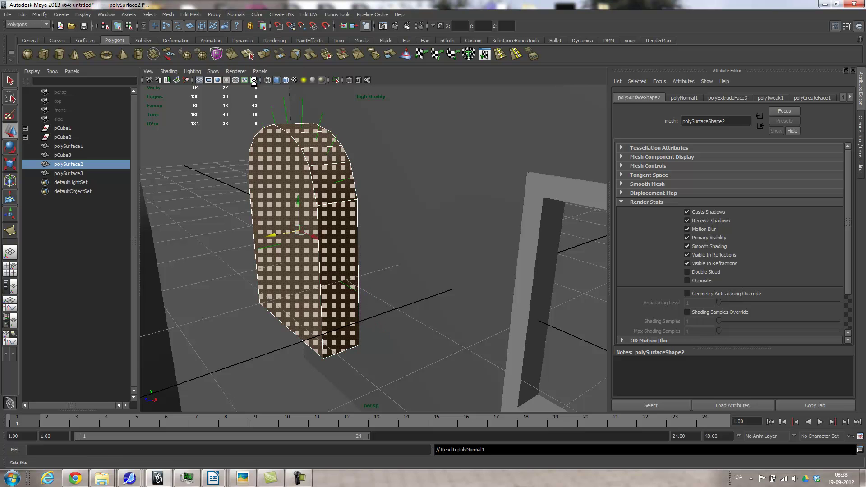
alt+drag(276, 302, 395, 401)
click(479, 376)
alt+drag(479, 376, 387, 287)
click(441, 286)
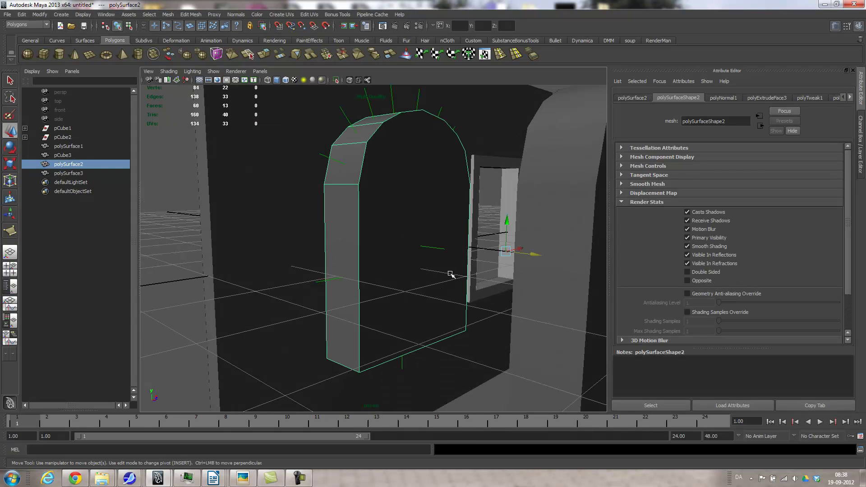
Step: Move the arch block back into the wall and subtract it from the wall with Boolean Difference
drag(536, 256, 465, 247)
click(232, 251)
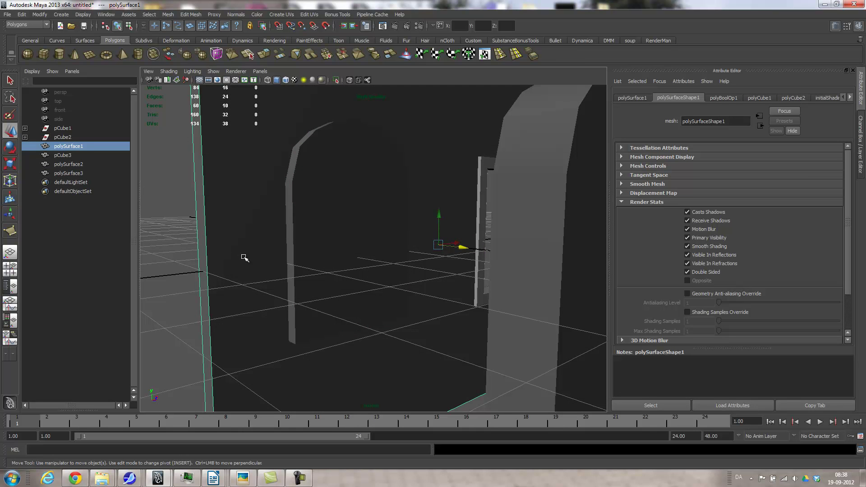
shift+click(334, 206)
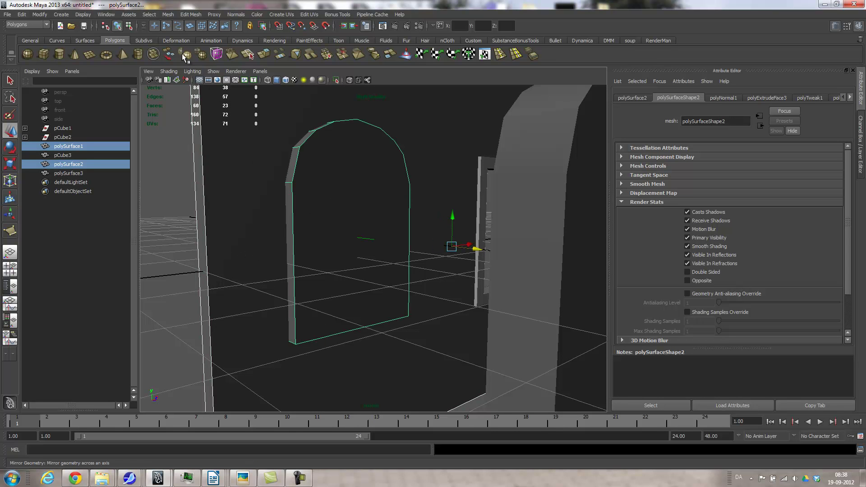
click(174, 16)
mouse_move(179, 52)
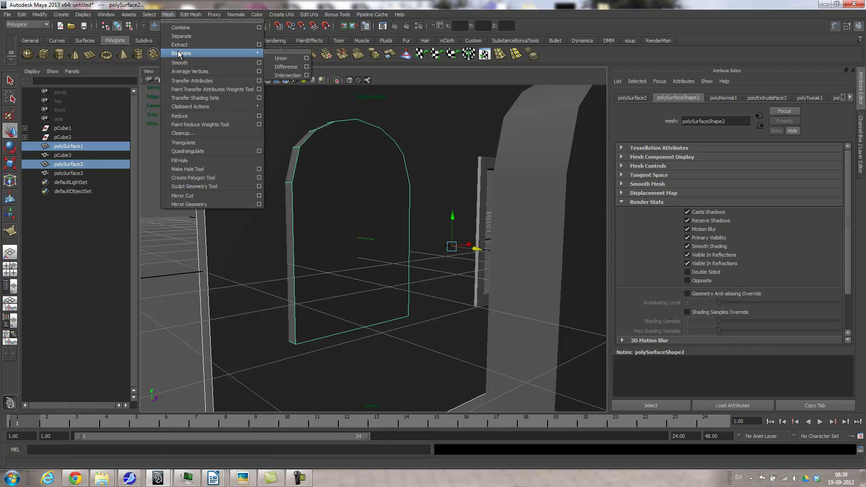
click(285, 68)
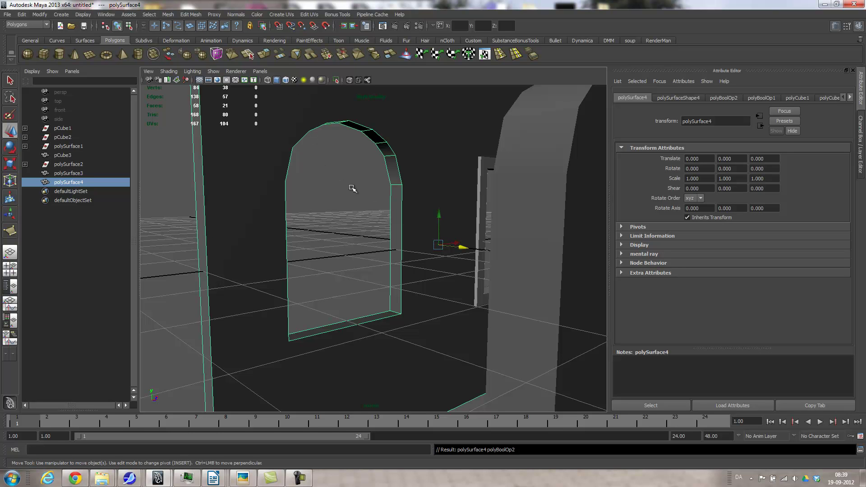
Step: Extrude the front face of the duplicated arch block with an offset of 0.2
alt+drag(484, 330, 291, 319)
click(391, 305)
alt+drag(391, 305, 335, 326)
alt+right_drag(335, 325, 365, 300)
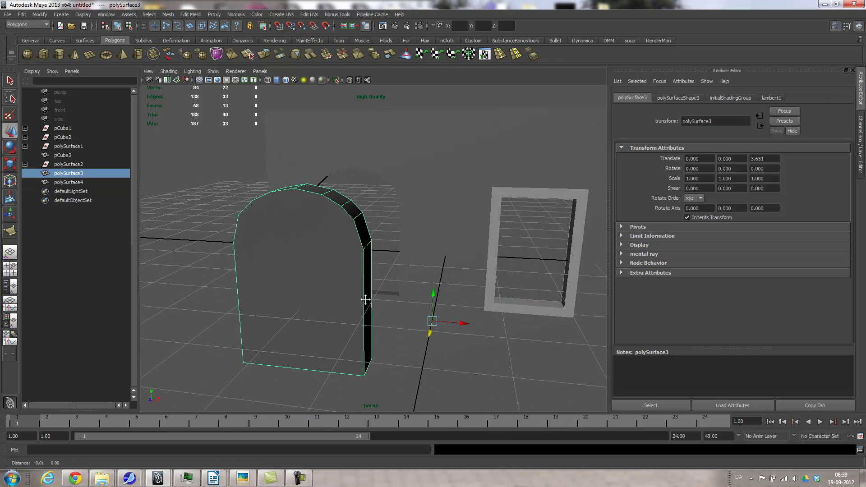
alt+middle_drag(365, 300, 420, 278)
right_drag(383, 263, 383, 284)
click(385, 270)
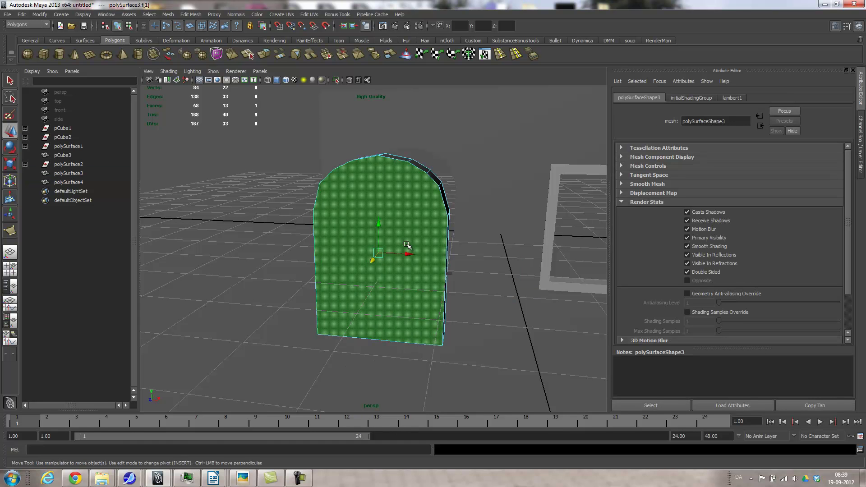
click(263, 55)
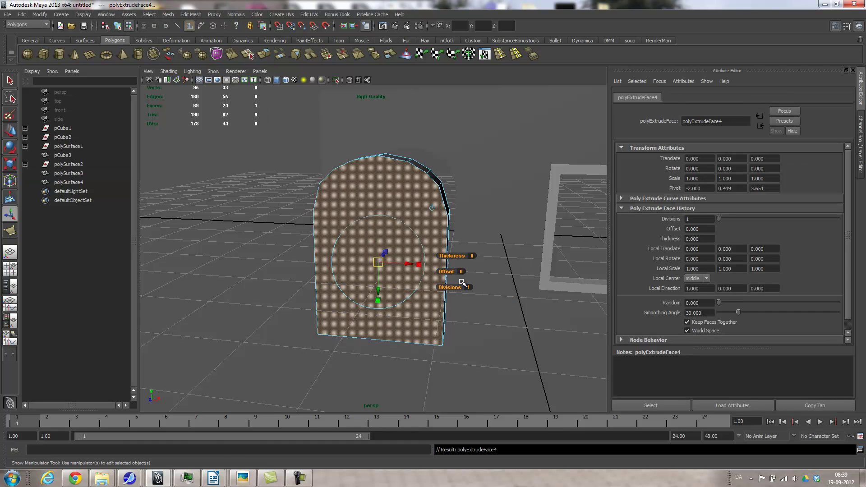
mouse_move(457, 273)
mouse_down()
mouse_move(478, 272)
mouse_move(456, 271)
mouse_up()
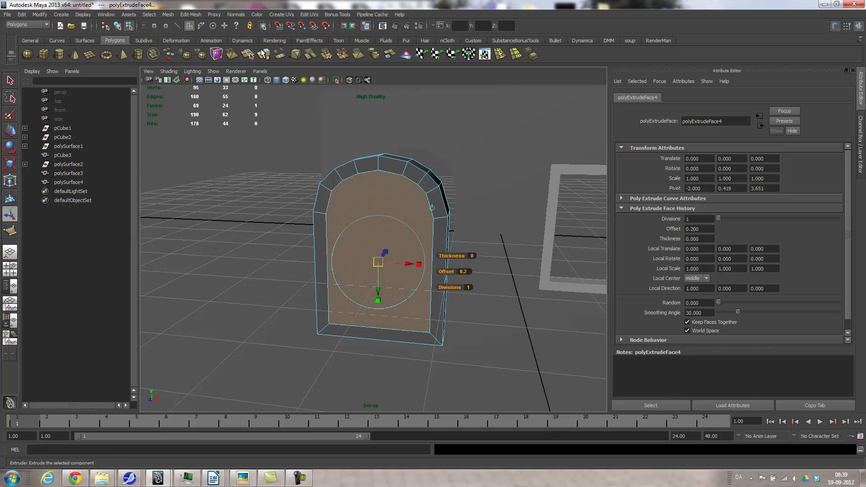
Step: Extrude the inset arched face into the block with a local Z translation of 0.490 and select the whole object
alt+drag(433, 217, 355, 224)
drag(263, 238, 352, 259)
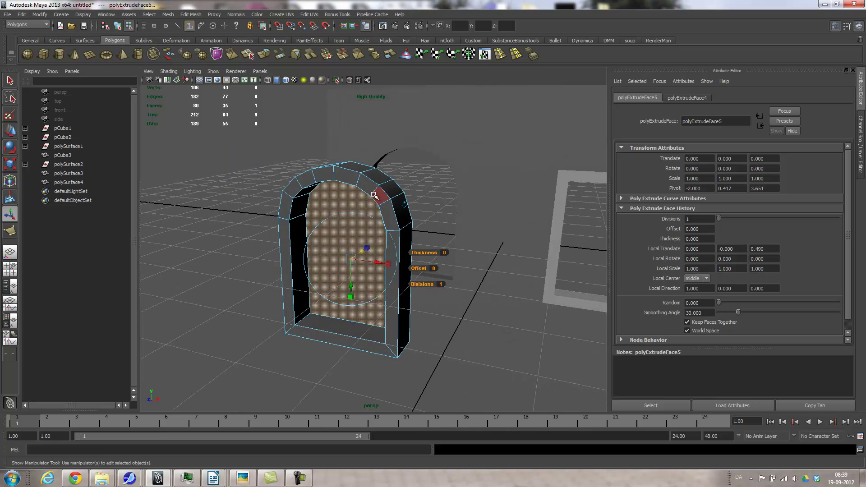
right_click(377, 190)
right_drag(378, 189, 413, 178)
click(404, 244)
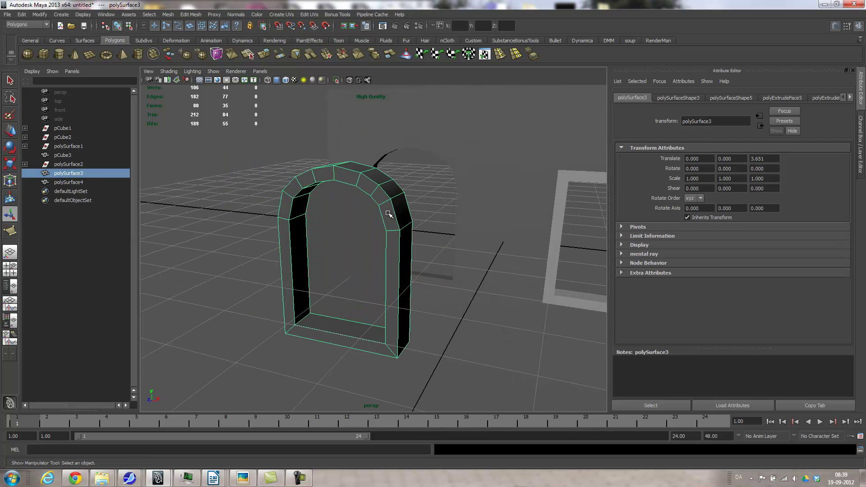
Step: Move the arched frame into the wall opening at Translate Z 0.324 and scale it uniformly to 1.007
key(w)
drag(466, 326, 488, 293)
scroll(462, 293, up, 4)
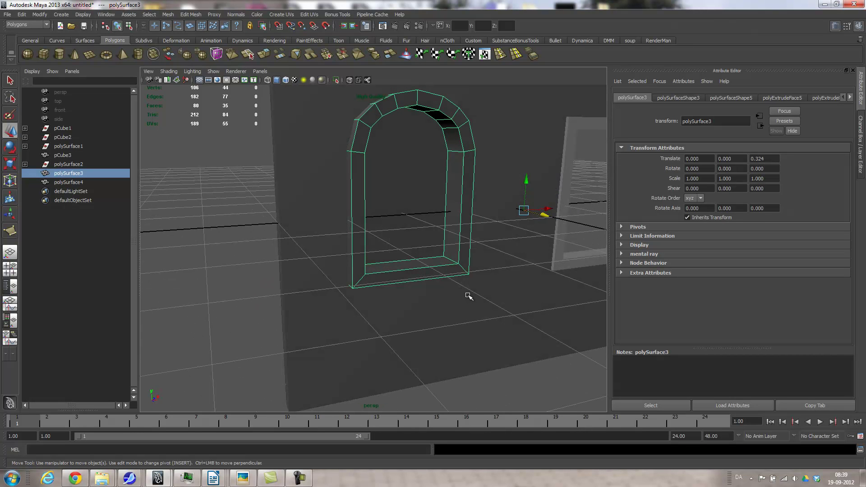
key(r)
middle_drag(448, 302, 452, 298)
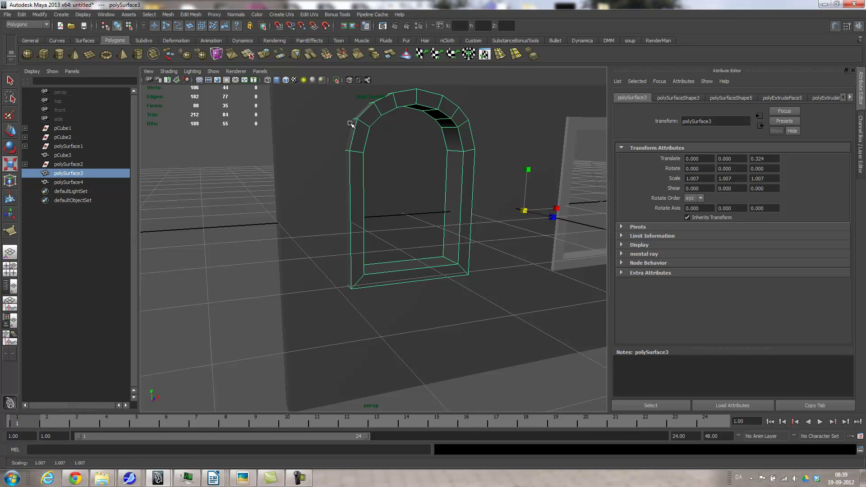
Step: Delete the large arched face on the back of the frame
alt+drag(346, 264, 600, 296)
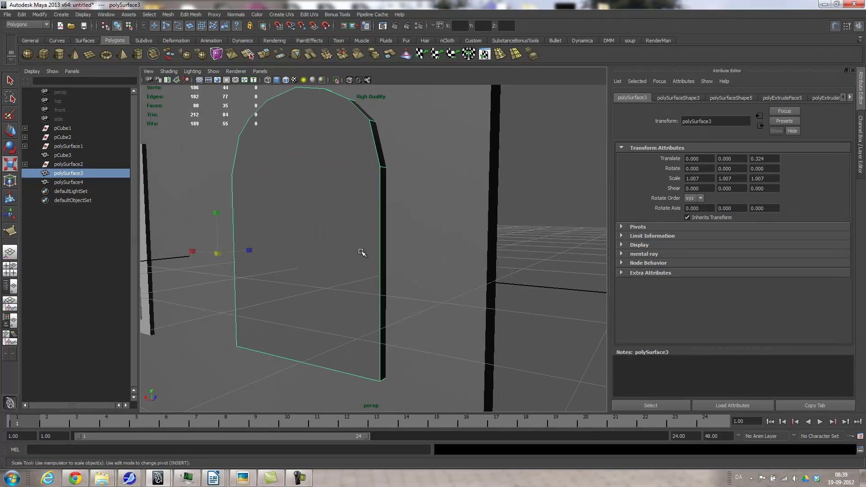
right_click(362, 252)
click(363, 273)
click(327, 230)
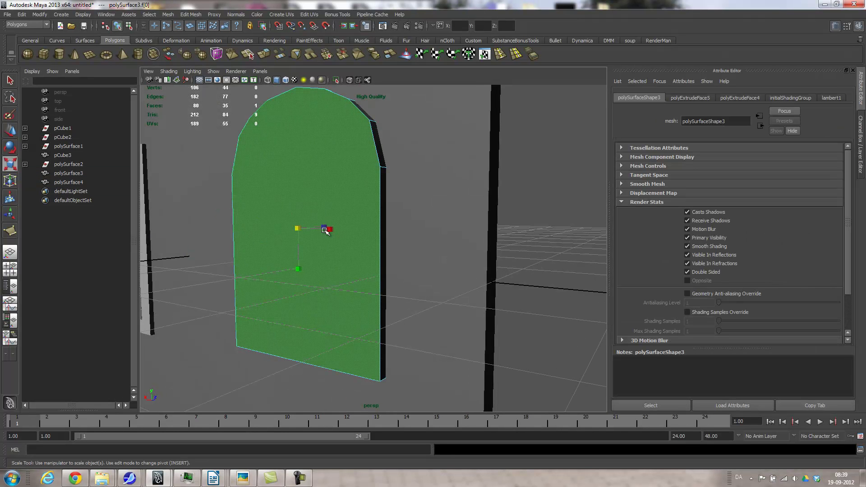
key(Delete)
alt+drag(324, 231, 193, 224)
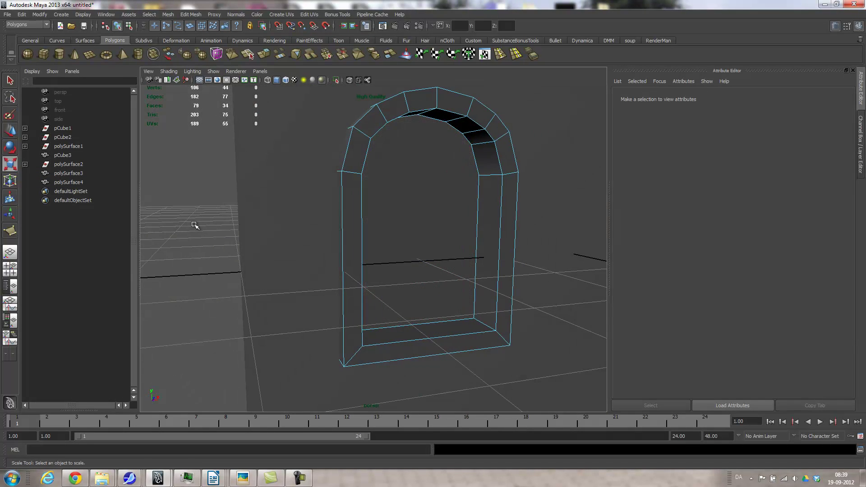
Step: Delete the remaining face that blocks the arched window opening
click(426, 224)
key(Delete)
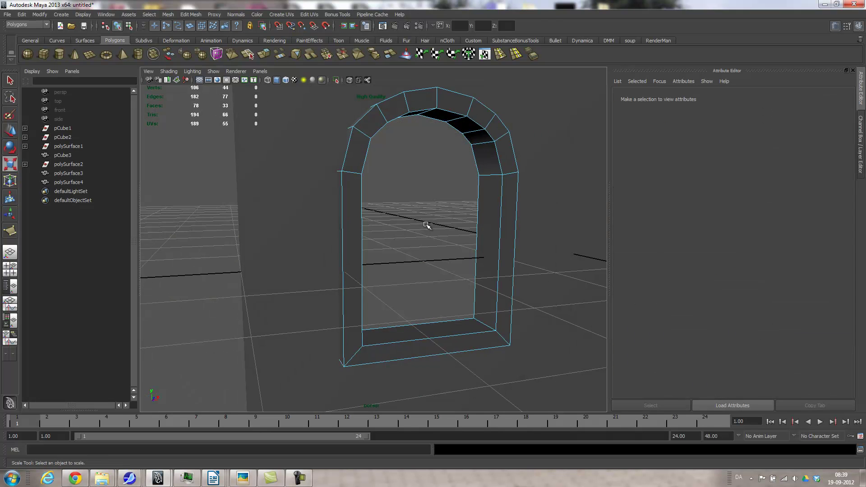
alt+drag(454, 257, 555, 287)
alt+right_drag(555, 286, 458, 280)
alt+drag(458, 280, 493, 281)
alt+middle_drag(492, 281, 442, 281)
alt+drag(572, 277, 549, 293)
Step: Move the arched frame together with polySurface2 sideways, away from the rectangular window, to Translate X -0.607
right_drag(336, 172, 357, 180)
click(356, 180)
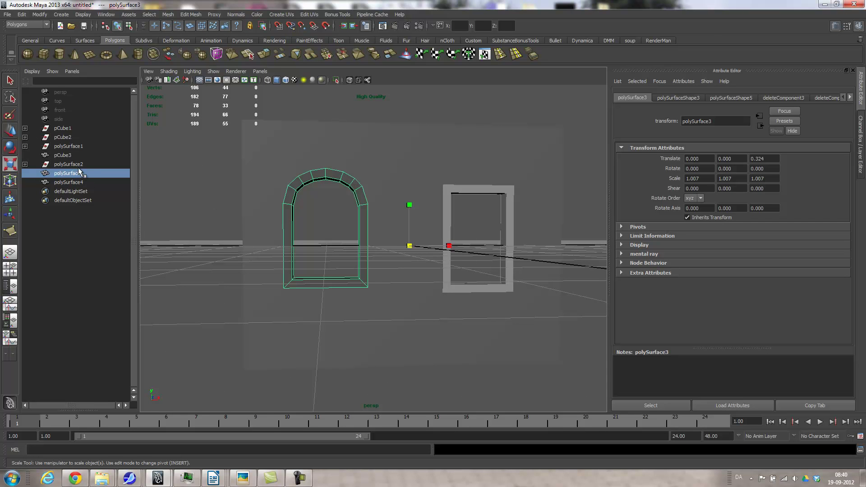
ctrl+click(60, 156)
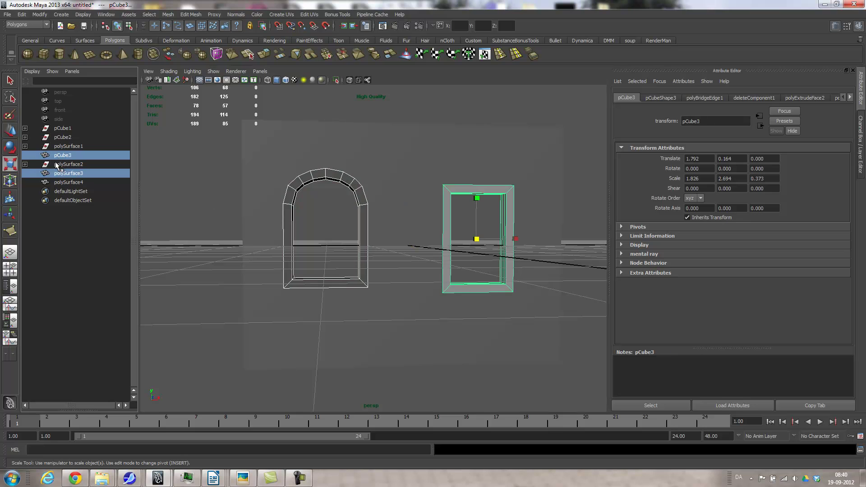
click(63, 164)
ctrl+click(64, 173)
key(w)
drag(440, 246, 413, 246)
alt+drag(416, 302, 449, 337)
Step: In wireframe front view, draw a tall rounded outline between the two windows with the CV Curve Tool, leaving its ends unjoined
key(space)
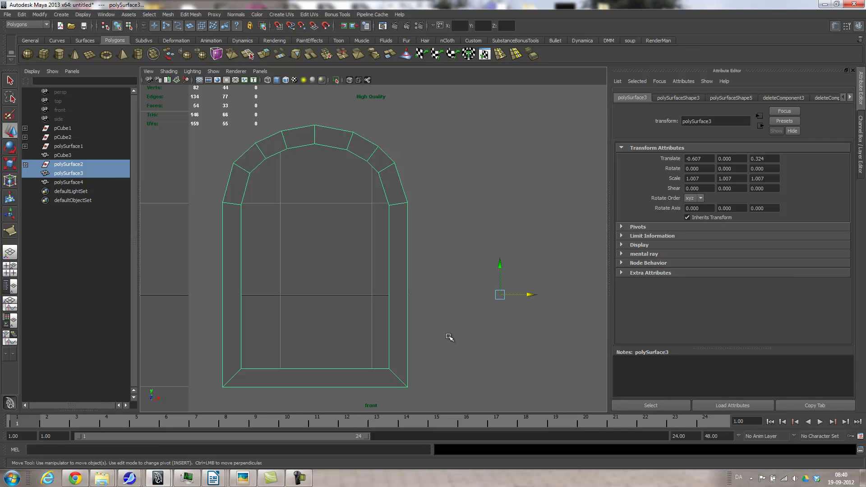
alt+middle_drag(426, 300, 334, 293)
alt+right_drag(463, 297, 549, 294)
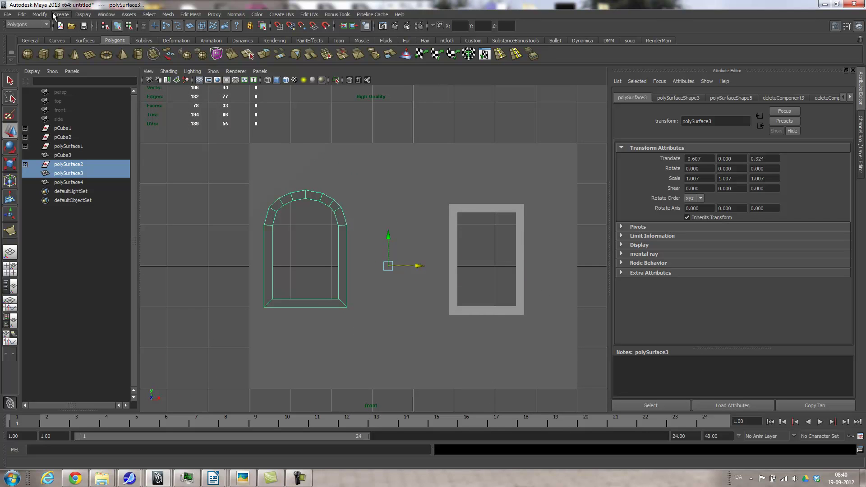
click(66, 15)
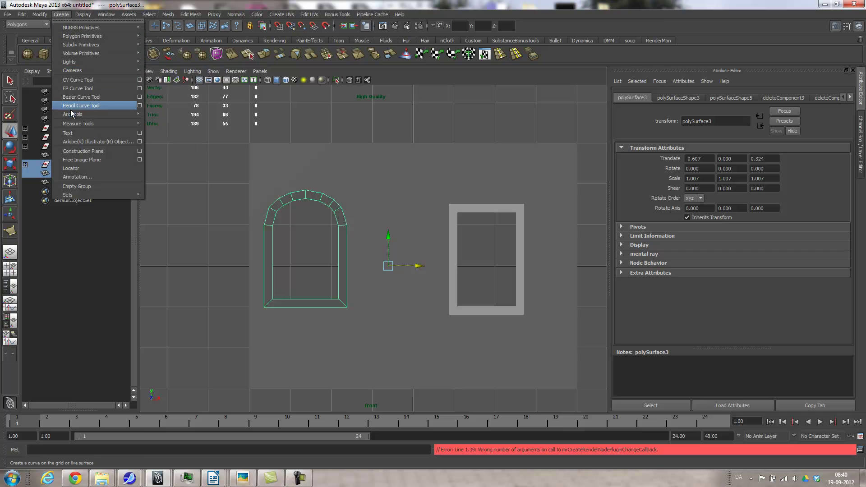
mouse_move(72, 115)
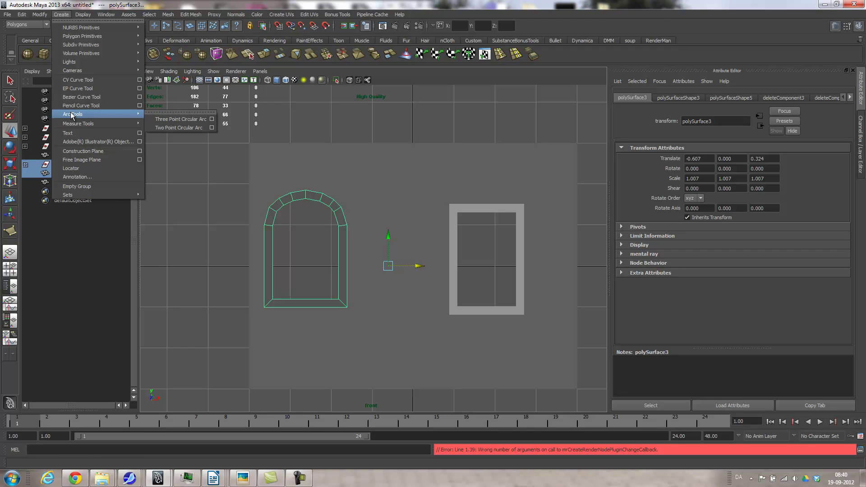
mouse_move(69, 65)
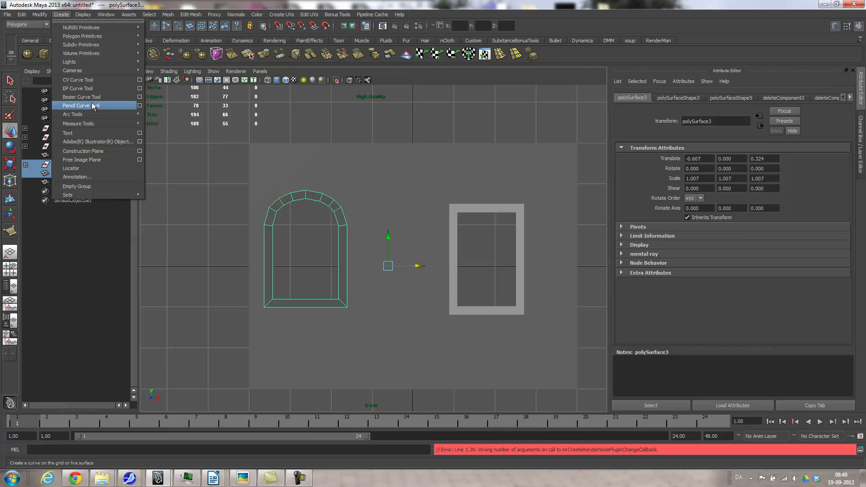
click(79, 80)
alt+right_drag(389, 259, 501, 291)
key(4)
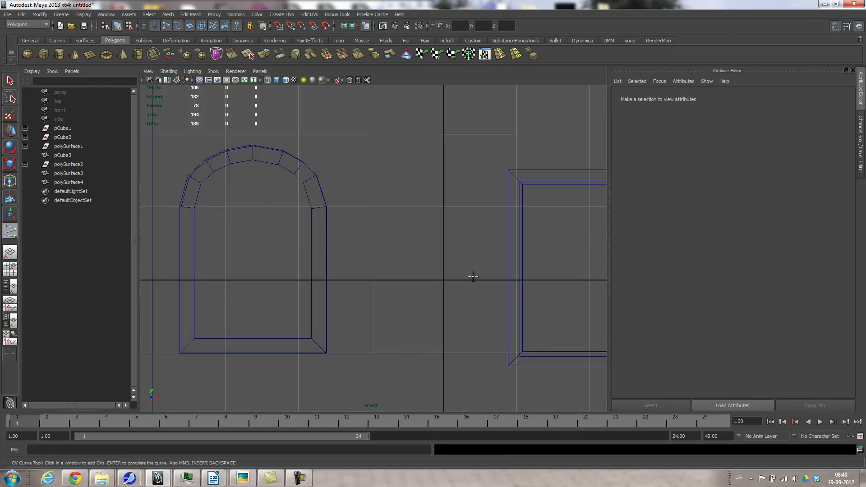
alt+middle_drag(458, 226, 401, 257)
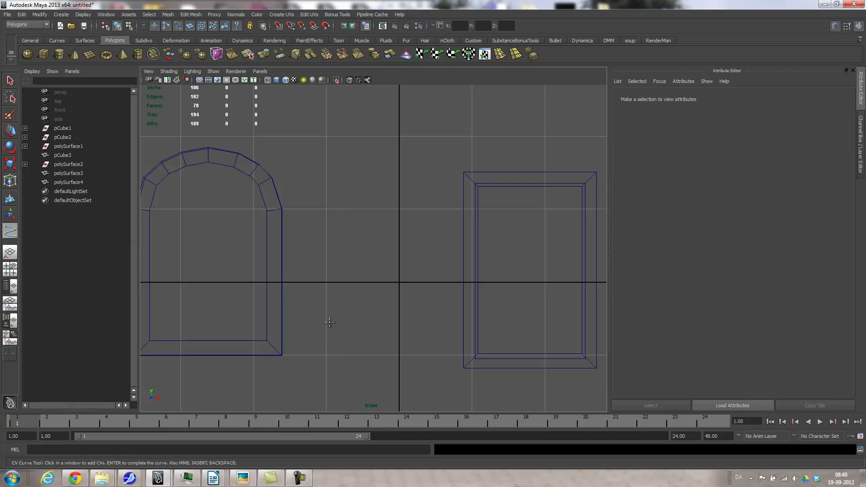
click(316, 309)
click(310, 334)
click(315, 364)
click(361, 377)
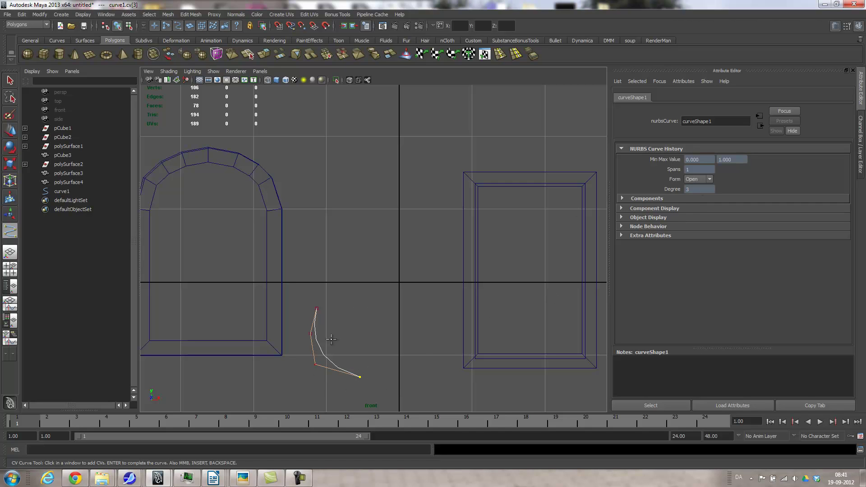
click(399, 369)
click(417, 361)
click(429, 345)
click(431, 211)
click(421, 158)
click(374, 144)
click(330, 141)
click(319, 162)
click(308, 200)
click(307, 236)
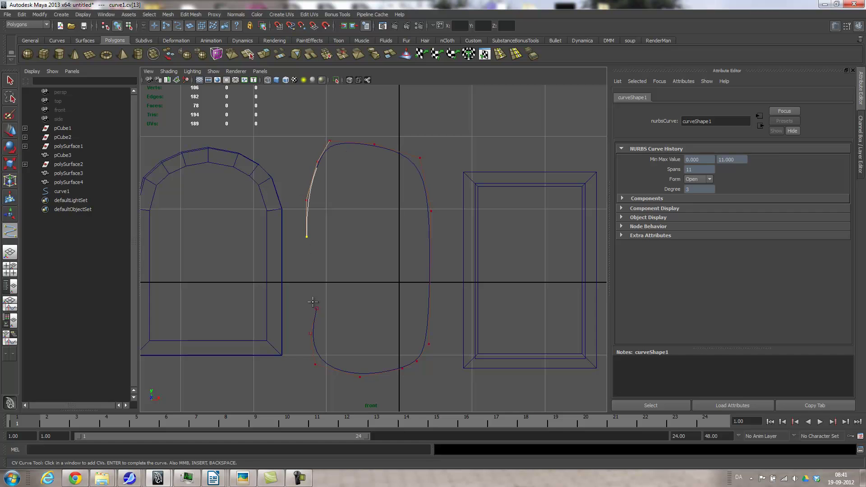
key(w)
Step: Close the gap in the drawn curve with the Surfaces curve-editing commands
alt+middle_drag(311, 348, 338, 285)
alt+right_drag(338, 285, 424, 272)
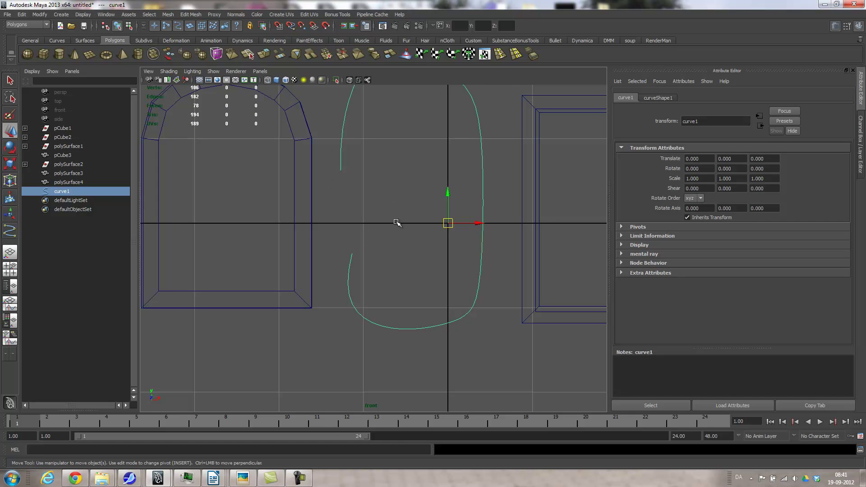
click(33, 23)
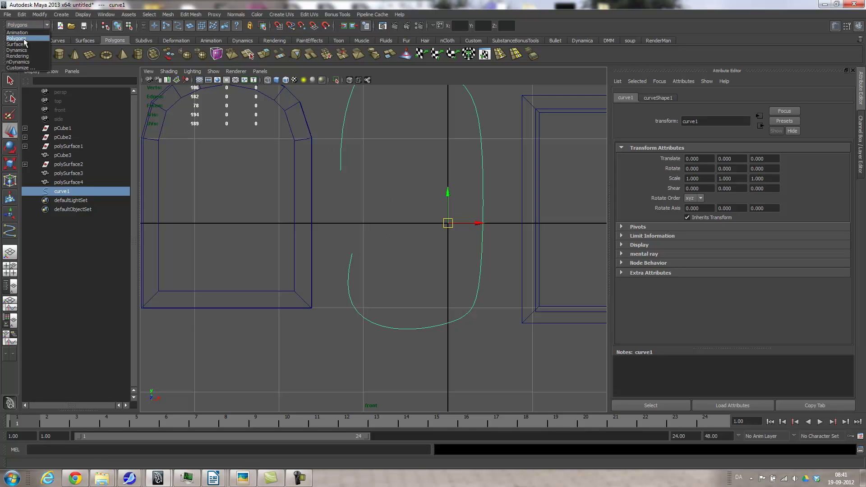
click(20, 43)
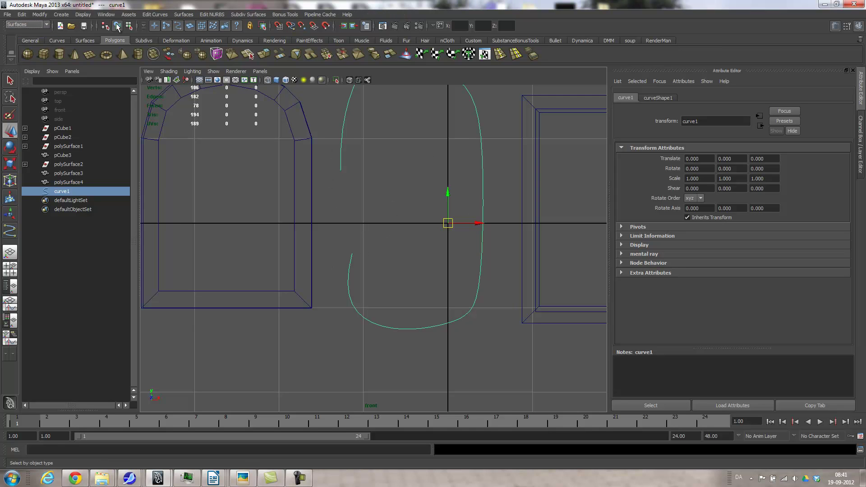
click(158, 15)
click(171, 63)
Step: Gather the control vertices at the curve's lower right into a tight corner with a straight right side
alt+middle_drag(392, 243, 360, 264)
alt+right_drag(364, 272, 420, 296)
alt+middle_drag(398, 270, 437, 334)
key(a)
right_drag(421, 249, 368, 248)
alt+middle_drag(390, 290, 351, 244)
alt+right_drag(351, 244, 572, 273)
alt+right_drag(418, 296, 651, 293)
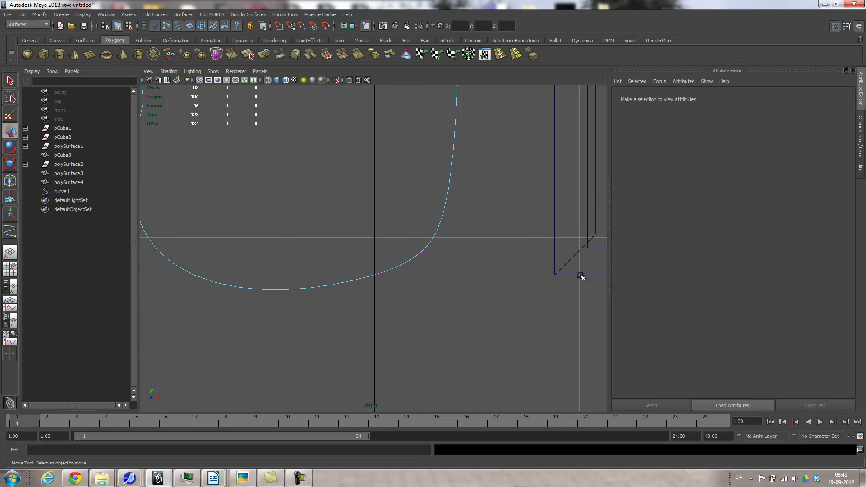
drag(442, 192, 467, 242)
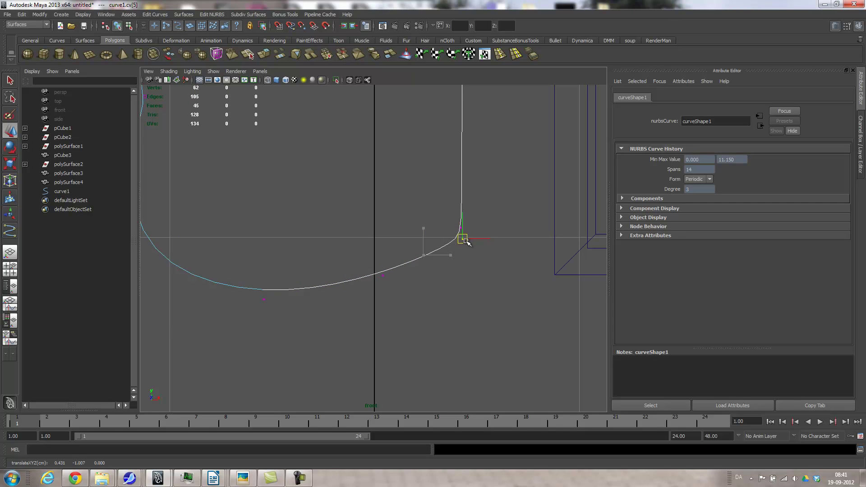
click(384, 274)
drag(384, 274, 452, 235)
alt+right_drag(449, 244, 623, 288)
alt+middle_drag(509, 283, 395, 298)
alt+right_drag(395, 298, 516, 296)
alt+middle_drag(517, 296, 409, 310)
alt+right_drag(409, 310, 563, 331)
drag(311, 164, 308, 241)
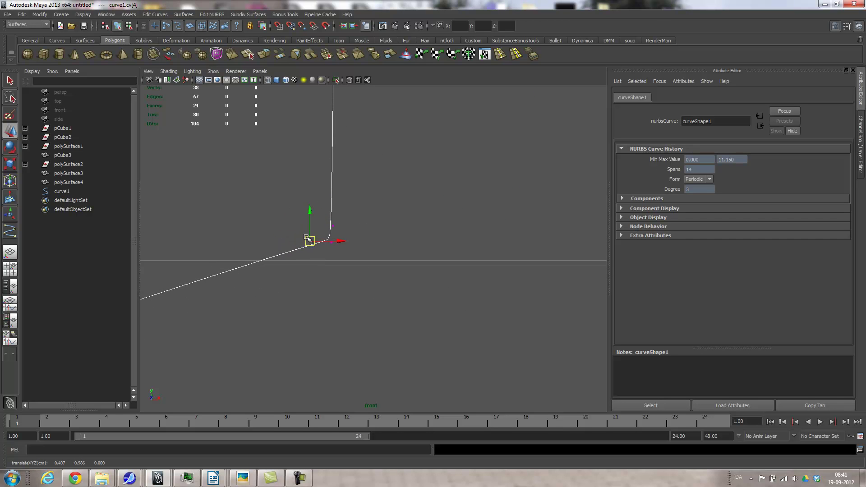
Step: Gather the control vertices at the curve's lower left into a tight corner with a flat bottom edge
alt+middle_drag(319, 262, 378, 262)
alt+right_drag(378, 262, 207, 295)
alt+middle_drag(293, 272, 324, 269)
alt+right_drag(323, 269, 445, 286)
alt+right_drag(342, 285, 447, 275)
drag(417, 240, 379, 231)
click(380, 256)
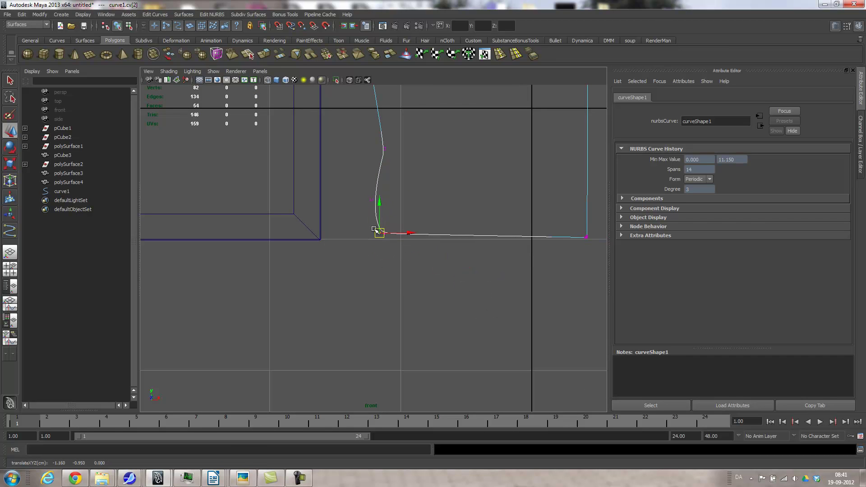
click(372, 199)
drag(372, 199, 379, 225)
alt+right_drag(378, 227, 609, 282)
alt+right_drag(436, 268, 576, 275)
alt+middle_drag(384, 178, 358, 278)
drag(378, 239, 390, 268)
drag(352, 235, 375, 253)
alt+right_drag(374, 253, 552, 293)
Step: Align the control vertices along the curve's left side to straighten it
mouse_move(357, 159)
mouse_down()
mouse_move(392, 192)
mouse_move(374, 156)
mouse_up()
alt+middle_drag(341, 222, 381, 240)
alt+right_drag(381, 240, 396, 290)
click(386, 277)
drag(387, 267, 409, 215)
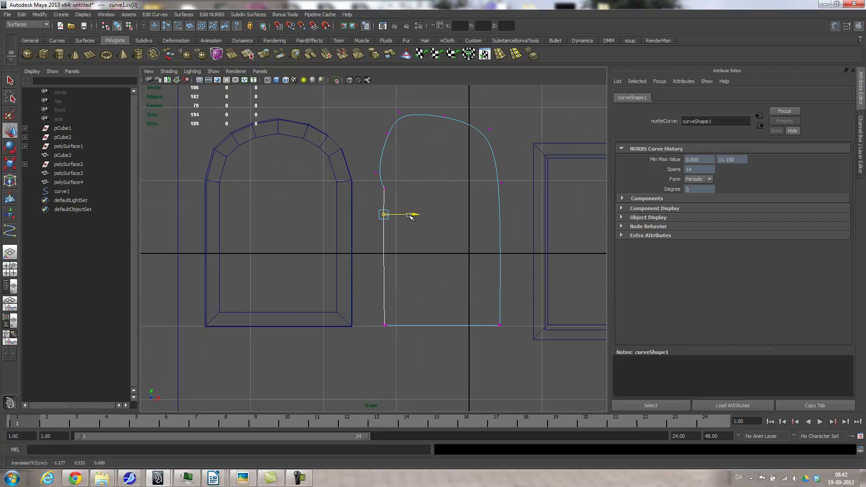
Step: Delete two surplus control vertices from the top of the curve
alt+middle_drag(399, 184, 390, 204)
alt+right_drag(390, 205, 513, 233)
alt+middle_drag(446, 156, 418, 240)
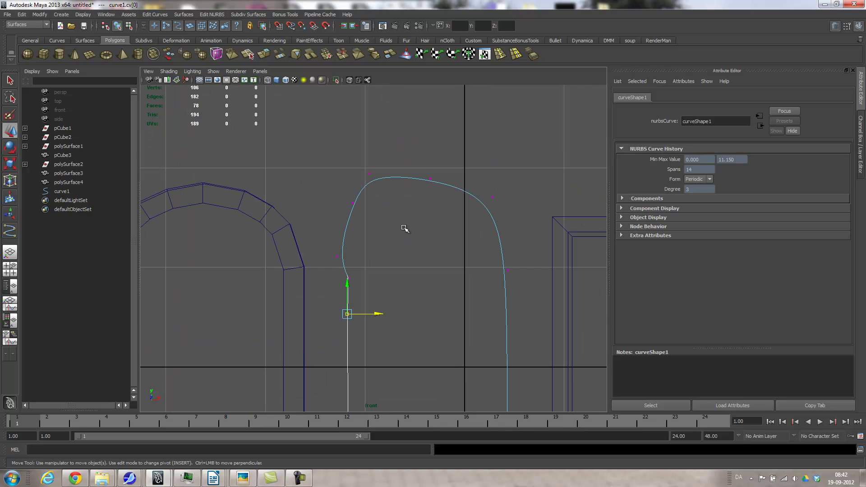
drag(460, 193, 459, 193)
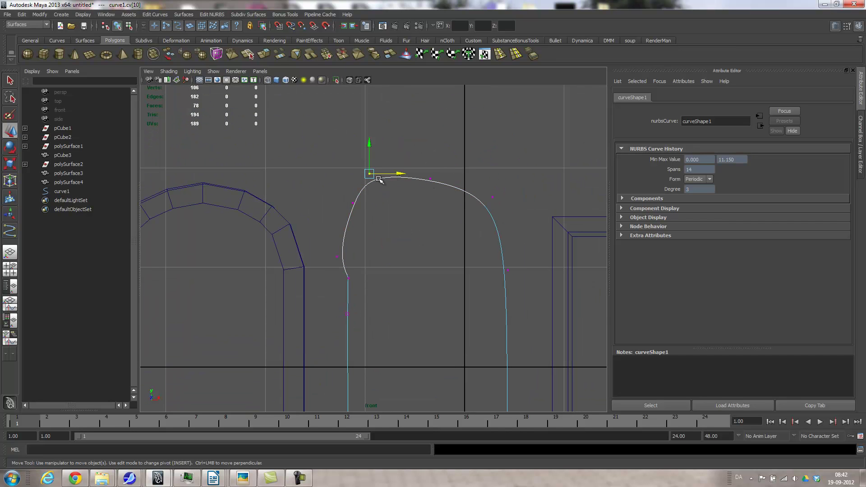
key(Delete)
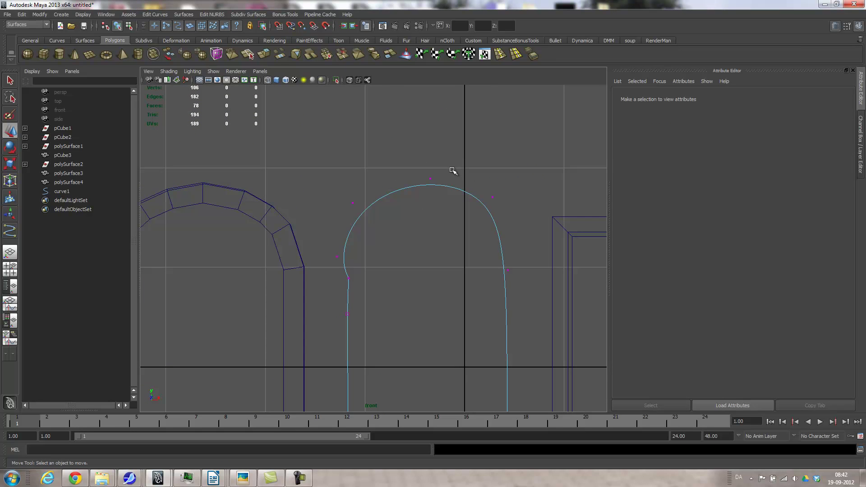
drag(464, 213, 463, 212)
key(Delete)
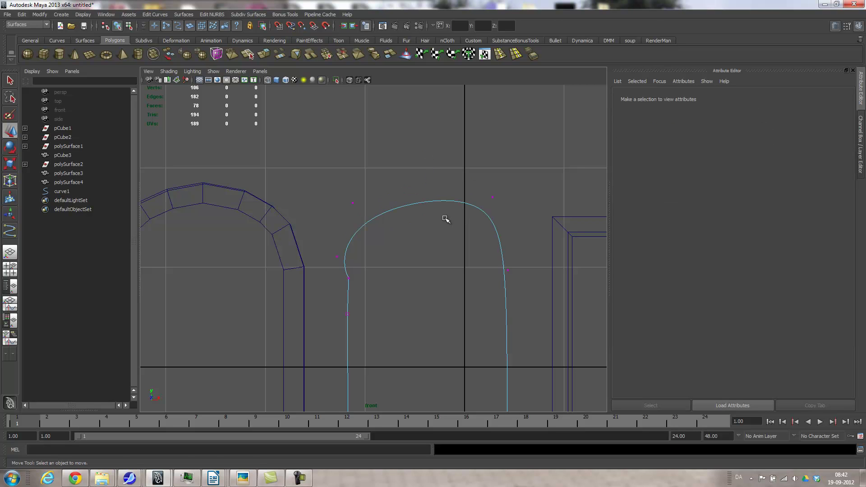
Step: Reposition the remaining upper control vertices to shape the curve's top into an even, rounded arch
drag(343, 195, 411, 172)
click(421, 177)
drag(329, 248, 350, 199)
drag(487, 191, 493, 199)
key(f)
alt+right_drag(423, 174, 317, 186)
alt+right_drag(369, 205, 504, 247)
drag(462, 189, 448, 152)
drag(423, 117, 438, 138)
drag(432, 130, 429, 124)
alt+right_drag(504, 185, 447, 199)
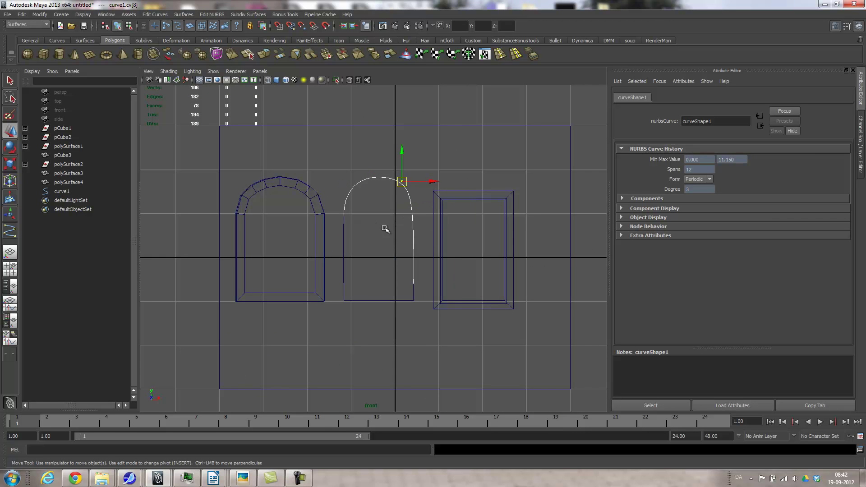
Step: Select the whole arched curve and move it out in front of the wall to Translate Z 2.175, in shaded perspective view
click(385, 285)
key(space)
drag(385, 287, 387, 267)
alt+drag(391, 276, 298, 158)
click(306, 137)
mouse_move(361, 254)
mouse_down()
mouse_move(468, 286)
mouse_move(497, 319)
mouse_move(475, 326)
mouse_move(381, 245)
mouse_move(362, 310)
mouse_move(494, 317)
mouse_move(379, 303)
mouse_move(433, 315)
mouse_move(455, 301)
mouse_move(449, 305)
mouse_up()
key(5)
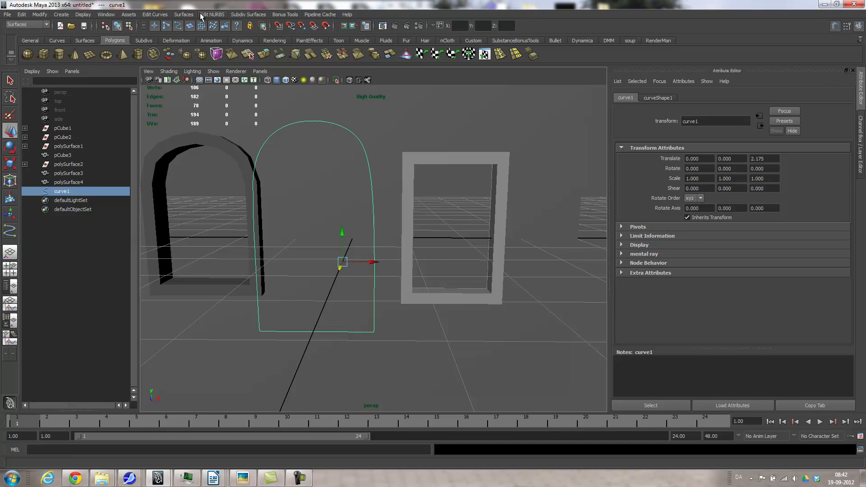
Step: Extrude the arched curve as a surface using the Distance style, length 1, profile normal direction and Polygons output
click(183, 14)
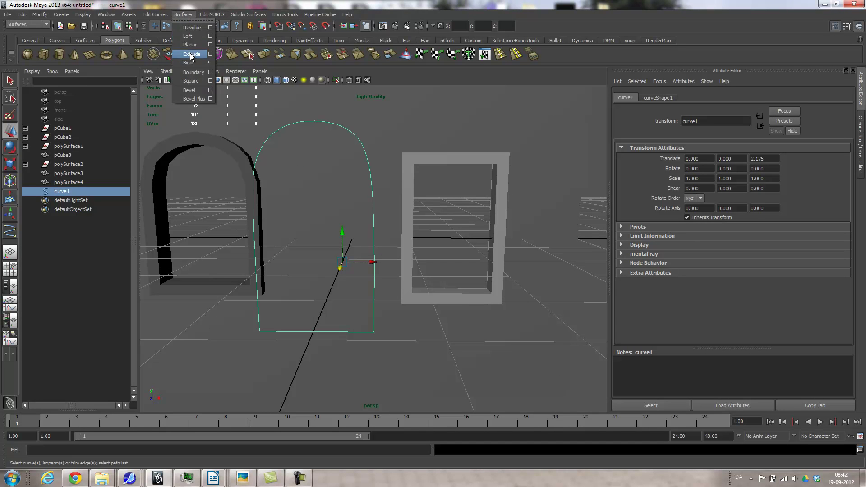
click(211, 55)
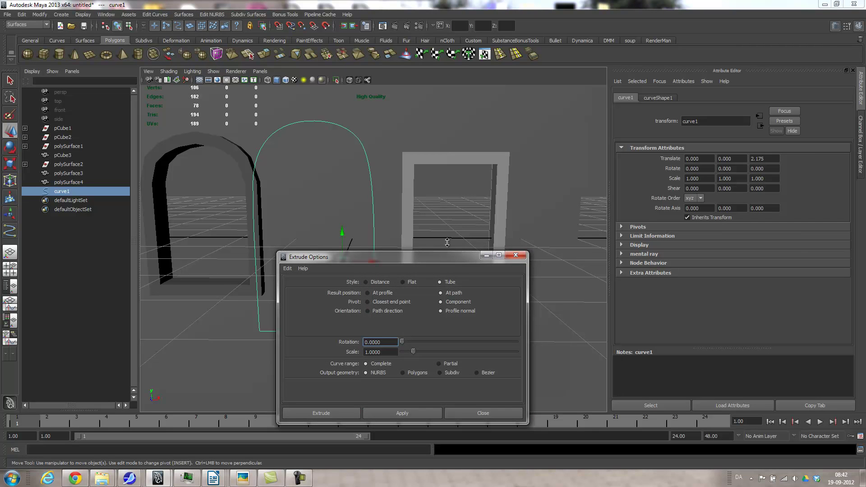
click(366, 282)
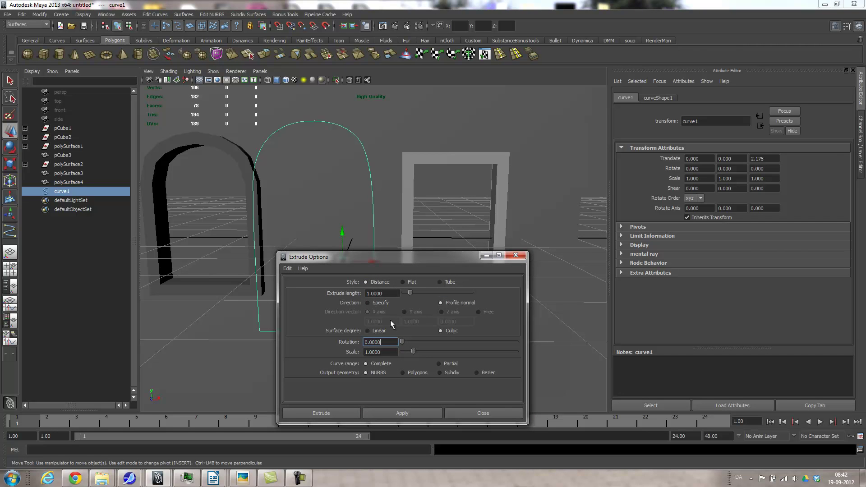
click(413, 373)
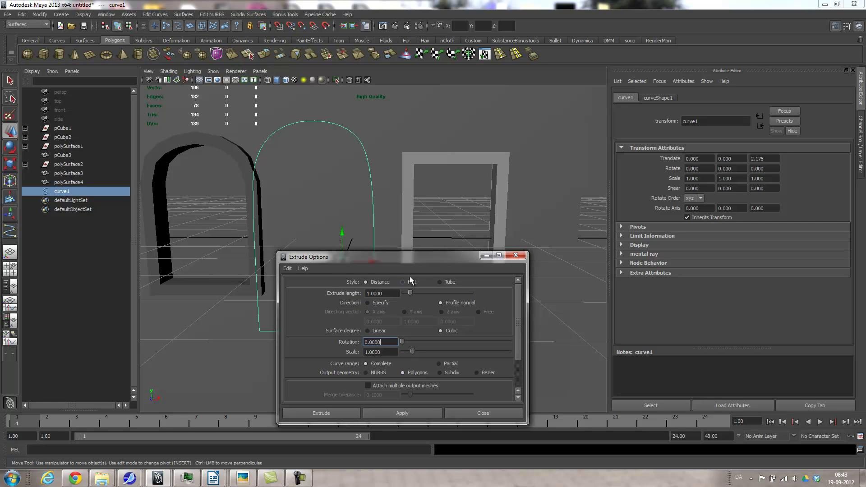
drag(404, 260, 407, 107)
scroll(449, 196, down, 3)
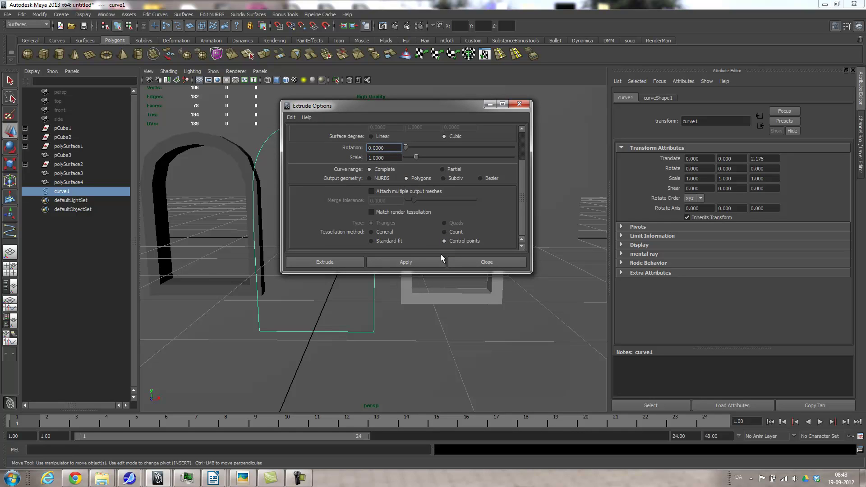
click(339, 260)
Step: Inspect the edges of the extruded arch surface, delete the surface and reselect its profile curve
alt+drag(461, 345, 341, 300)
alt+drag(296, 212, 350, 245)
right_drag(327, 186, 327, 175)
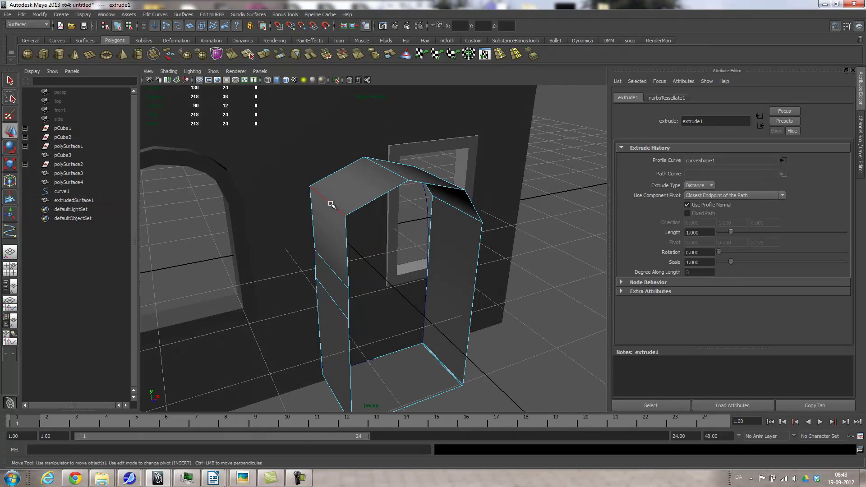
click(331, 200)
drag(327, 172, 358, 226)
right_drag(358, 235, 387, 226)
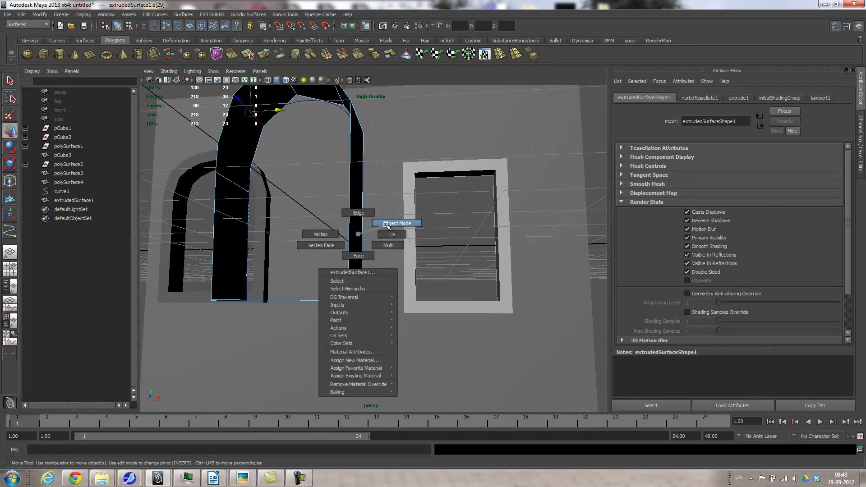
click(358, 231)
key(Delete)
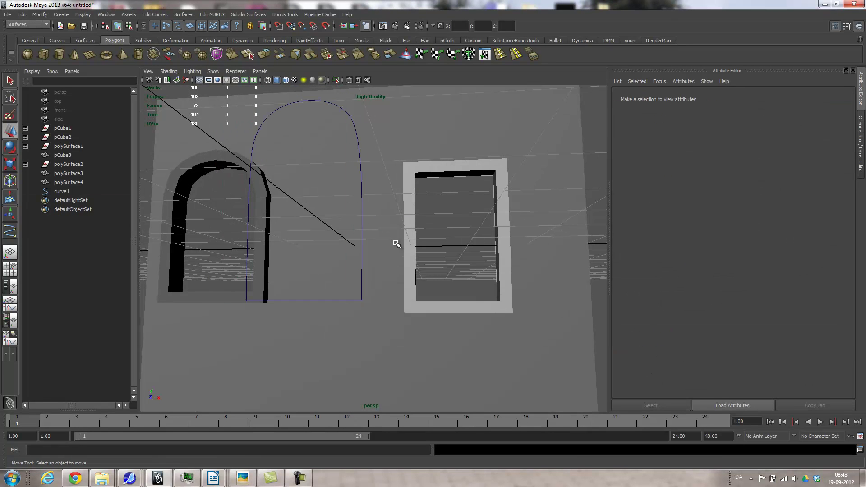
click(361, 241)
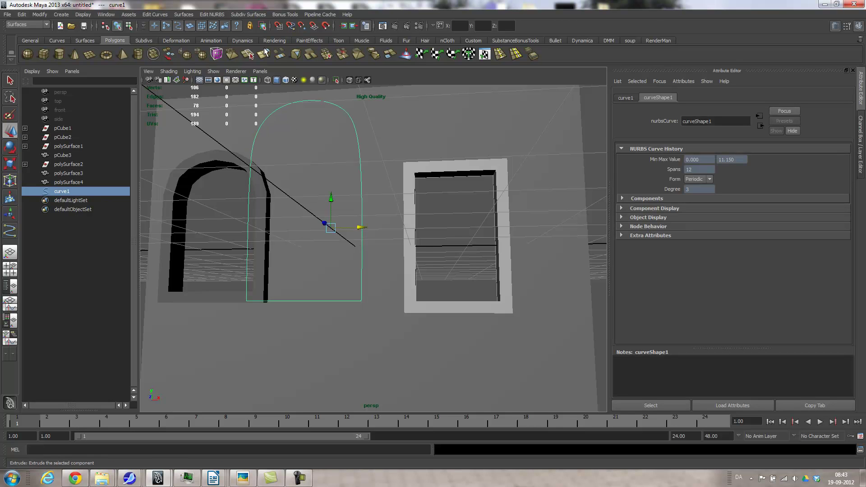
Step: Extrude the arched curve to polygons using the General tessellation method and the Quads type
click(188, 15)
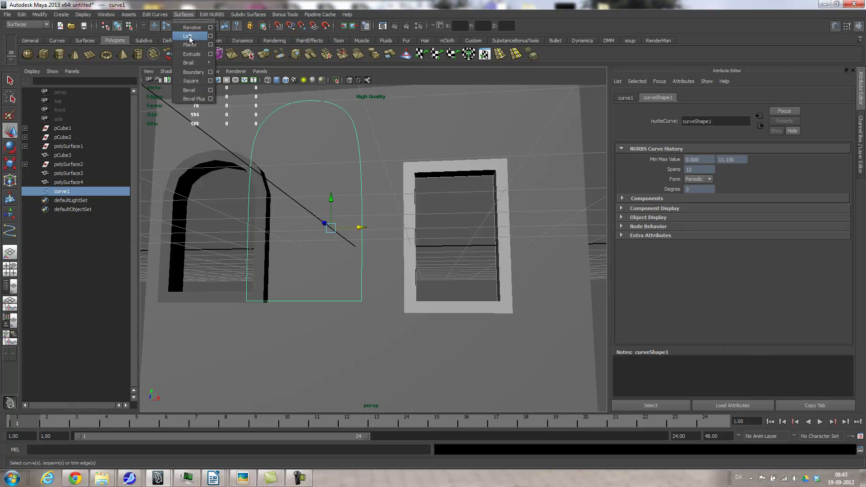
click(216, 55)
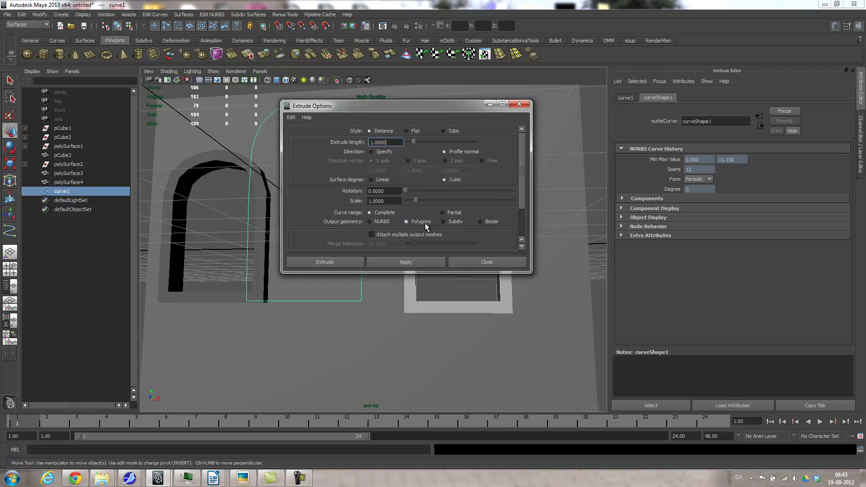
scroll(519, 203, down, 2)
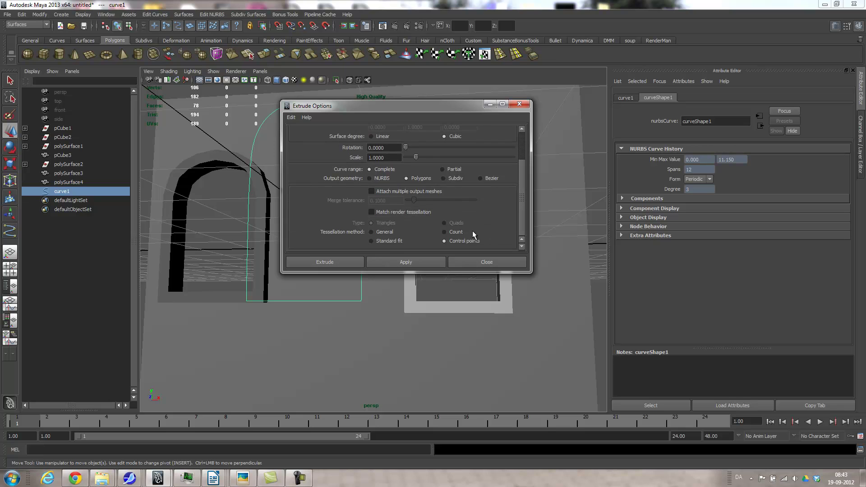
click(380, 233)
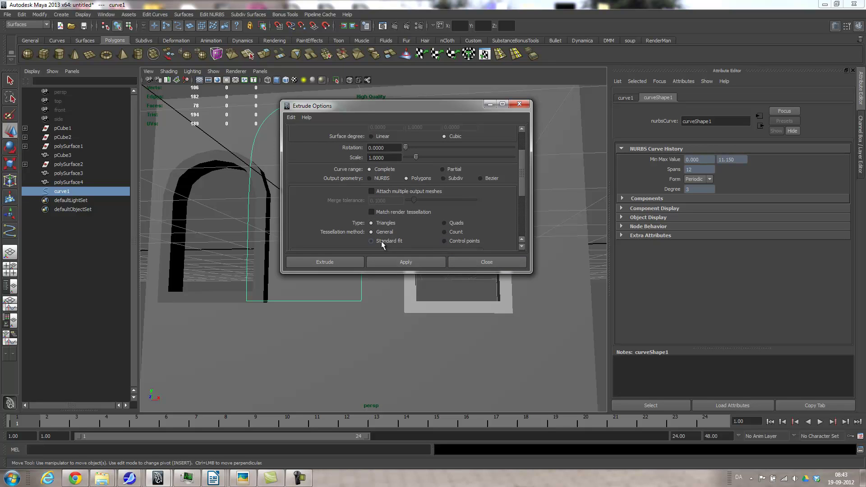
click(445, 223)
click(318, 266)
alt+drag(325, 252, 421, 332)
Step: Set the extruded surface's tessellation U Type to Per Span # of Isoparms in its general tessellation options
click(667, 97)
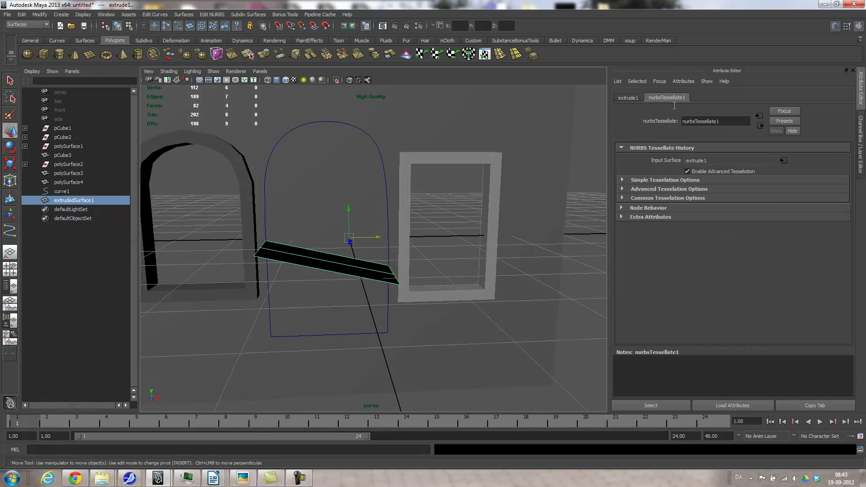
click(641, 190)
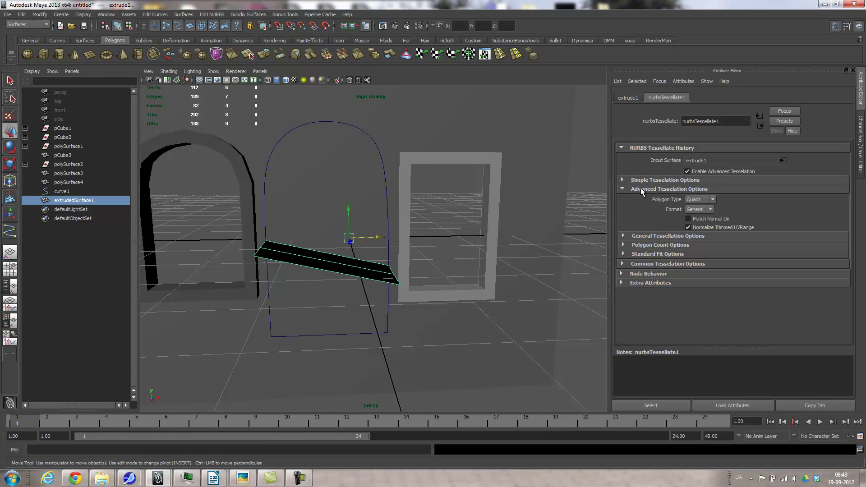
click(637, 180)
click(638, 180)
click(643, 237)
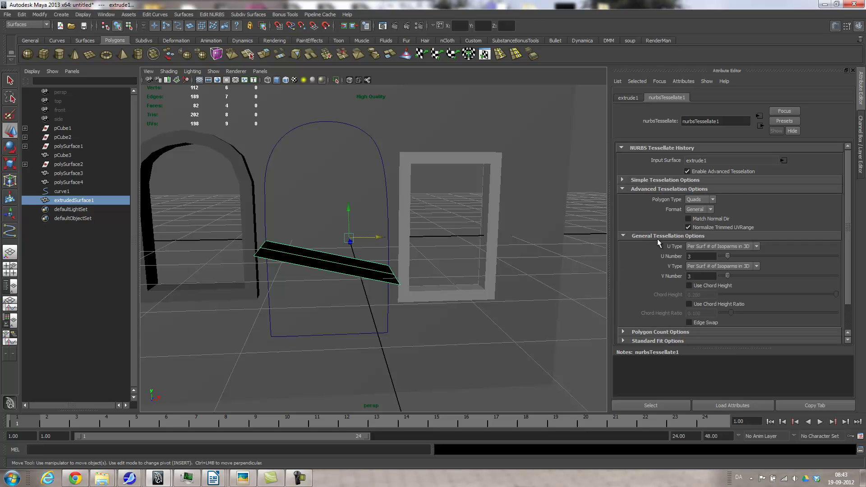
click(724, 247)
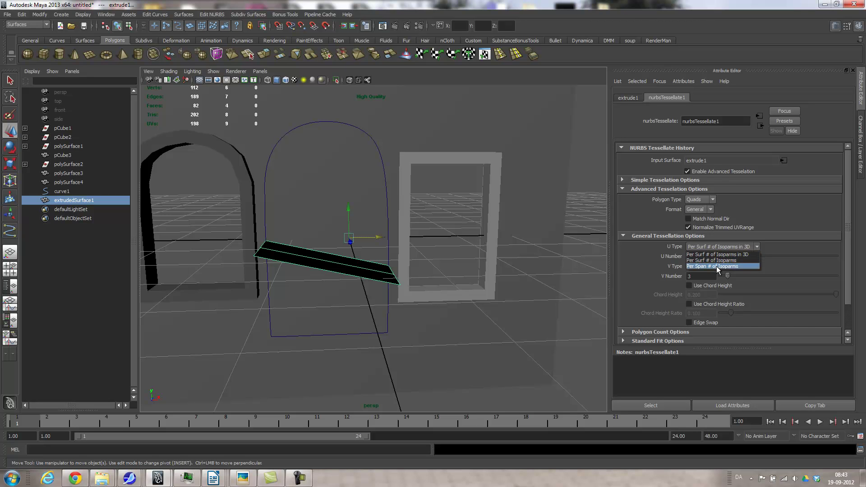
click(717, 266)
alt+drag(331, 230, 352, 232)
alt+right_drag(351, 231, 462, 246)
alt+middle_drag(462, 246, 517, 262)
alt+right_drag(517, 262, 382, 271)
Step: Set the surface's advanced tessellation format to Count and examine the resulting arch mesh from several sides
click(710, 210)
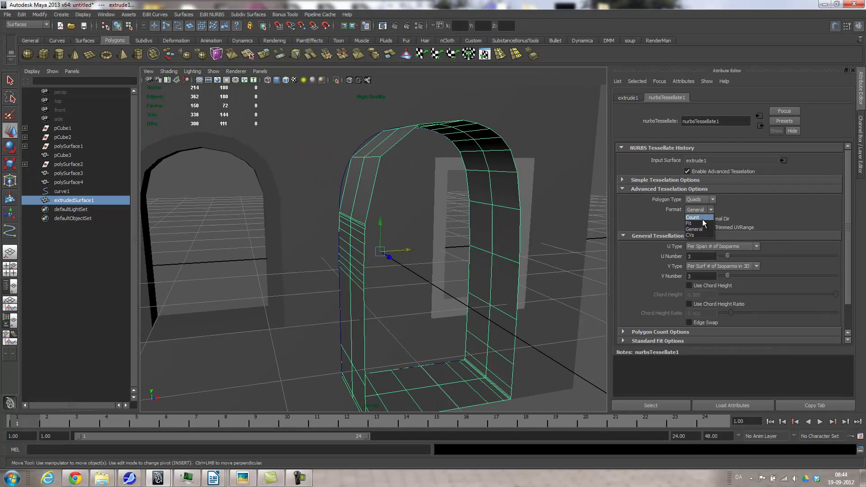
click(695, 229)
alt+drag(548, 238, 478, 247)
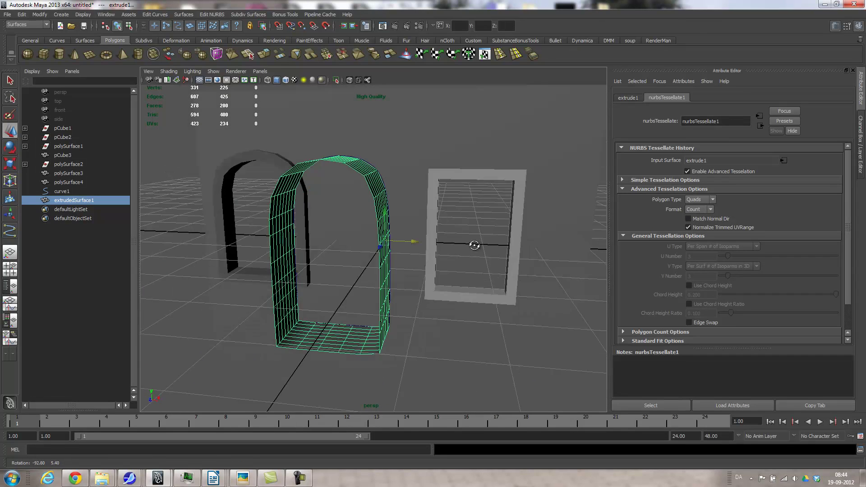
scroll(473, 256, up, 5)
click(398, 178)
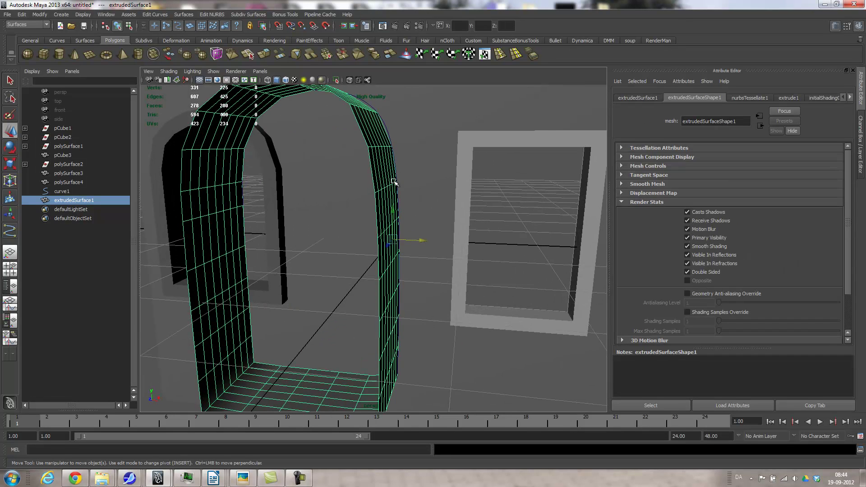
click(405, 184)
alt+right_drag(440, 217, 162, 232)
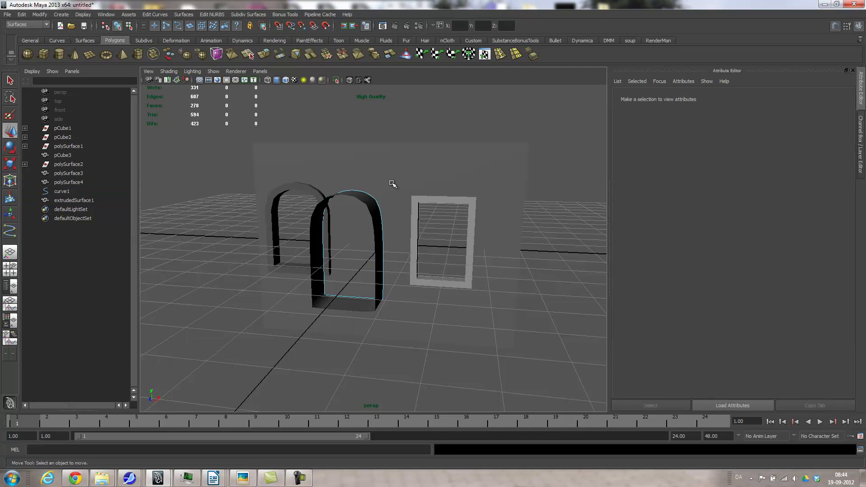
alt+drag(367, 173, 463, 237)
alt+right_drag(478, 227, 586, 266)
alt+middle_drag(560, 261, 514, 259)
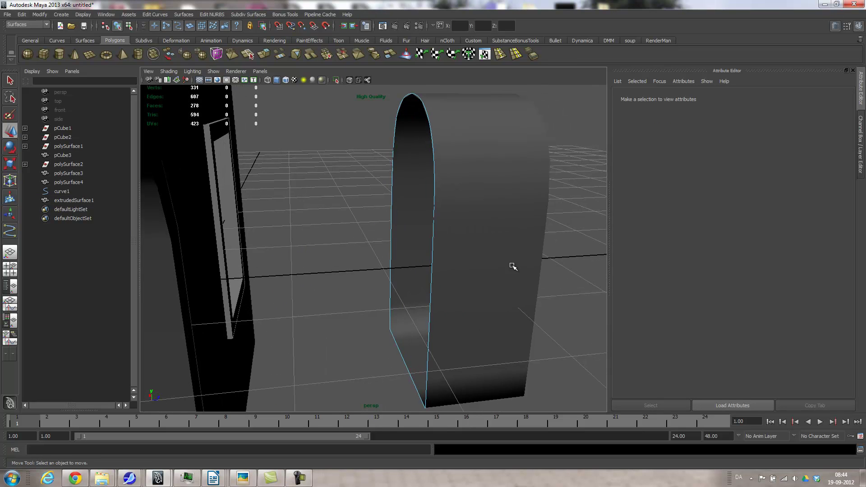
Step: Show the scene in the front view, return to object selection and pick the extruded arch for reshaping
key(space)
drag(507, 267, 506, 288)
alt+right_drag(427, 271, 526, 224)
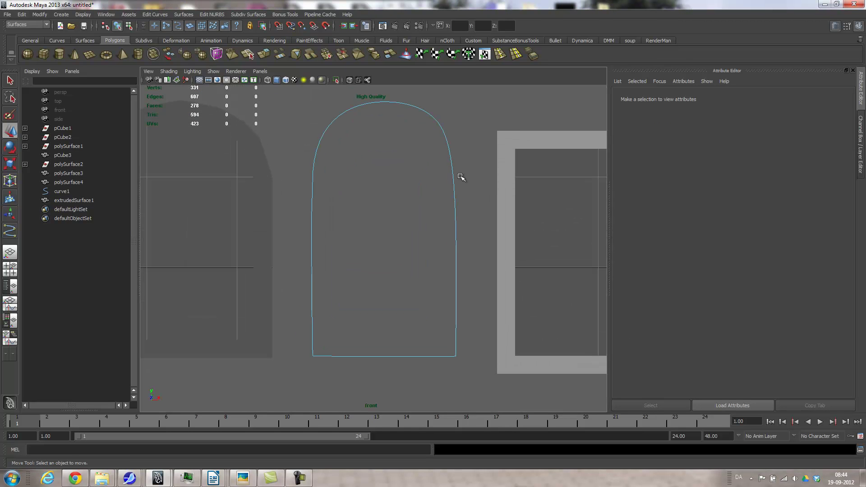
click(130, 27)
alt+right_drag(348, 159, 325, 178)
right_drag(383, 222, 421, 208)
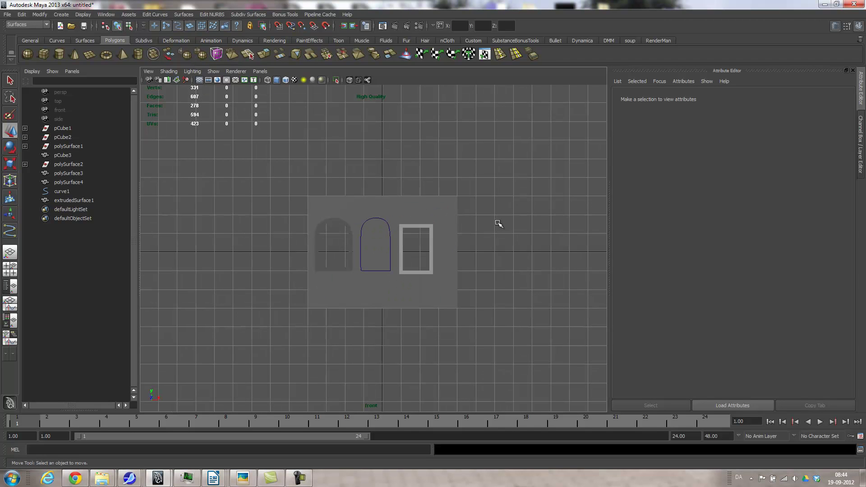
click(388, 223)
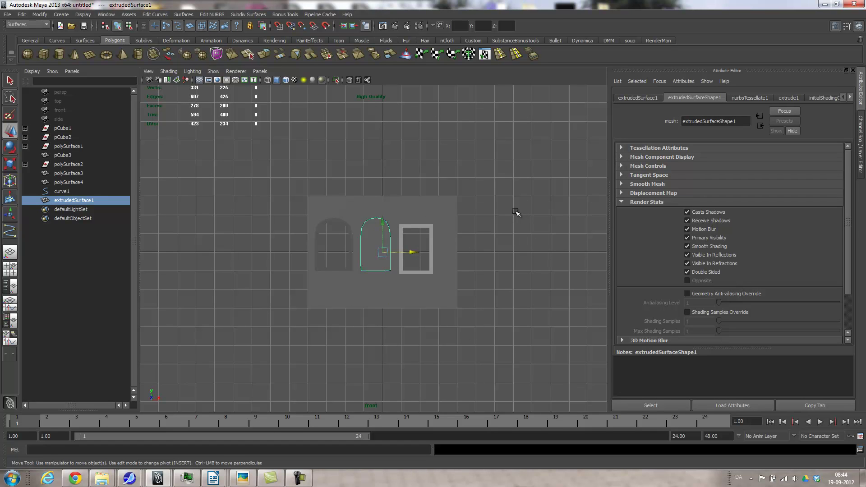
right_drag(219, 207, 186, 203)
drag(414, 242, 414, 243)
drag(386, 218, 487, 196)
Step: Return to the perspective view and display wireframe edges over the shaded models
key(space)
drag(492, 160, 371, 179)
click(286, 80)
alt+drag(421, 267, 354, 261)
alt+right_drag(354, 262, 321, 259)
mouse_move(320, 259)
alt+mouse_down()
mouse_move(379, 266)
mouse_move(334, 266)
alt+mouse_up()
alt+right_drag(334, 266, 482, 279)
Step: Pull the upper control vertices on one side of the arch's profile curve outward to deform the linked extrusion
drag(388, 126, 625, 236)
click(624, 237)
alt+right_drag(489, 238, 493, 190)
drag(403, 186, 409, 187)
drag(379, 156, 389, 190)
drag(408, 221, 439, 226)
alt+drag(412, 305, 395, 279)
Step: Select the front border edge loop of the deformed arch surface and extrude it
right_drag(350, 309, 400, 299)
click(359, 308)
mouse_move(360, 307)
alt+mouse_down()
mouse_move(352, 316)
mouse_move(359, 322)
alt+mouse_up()
right_drag(359, 322, 363, 308)
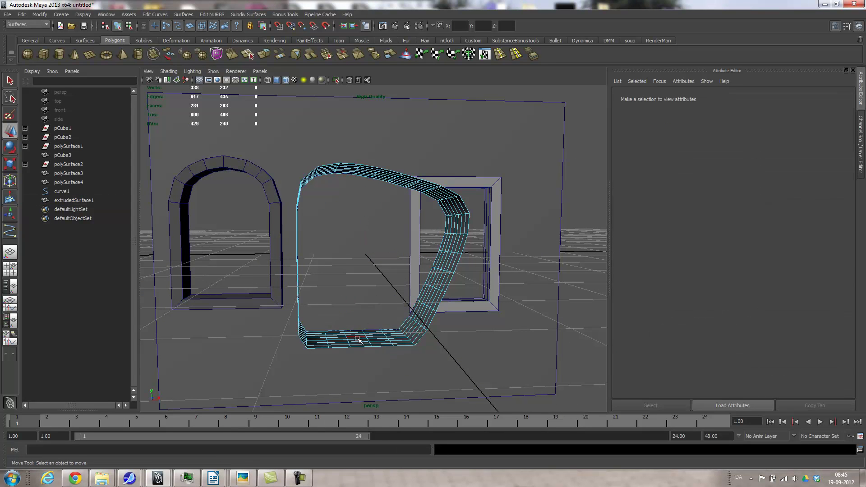
double_click(356, 347)
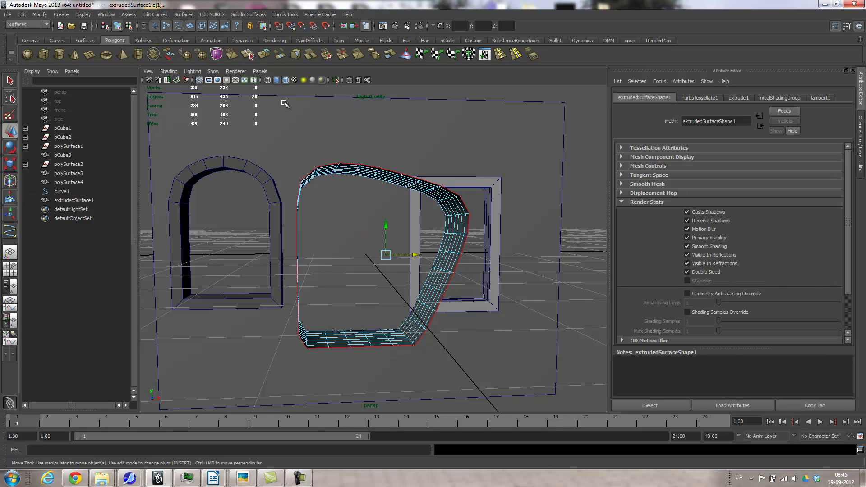
click(267, 55)
drag(370, 247, 388, 283)
key(ctrl+z)
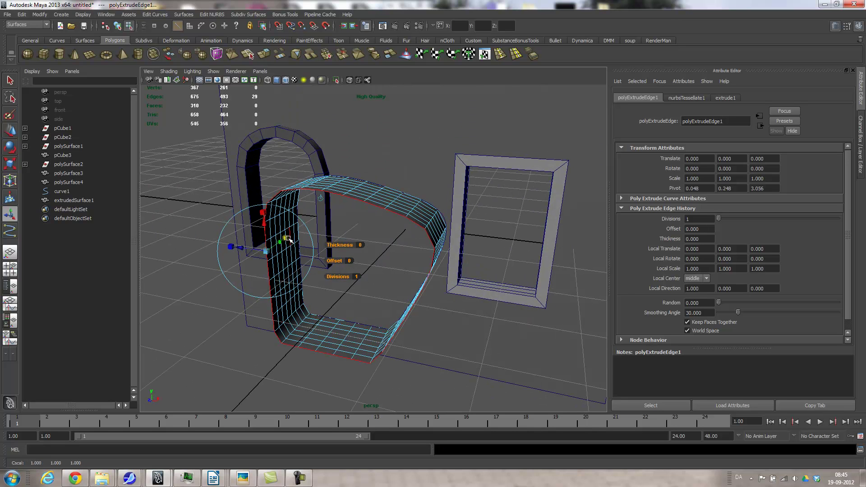
Step: Try to scale the extruded border edges uniformly, then undo the scaling
drag(266, 251, 3, 204)
alt+drag(248, 263, 297, 250)
key(ctrl+z)
key(ctrl+z)
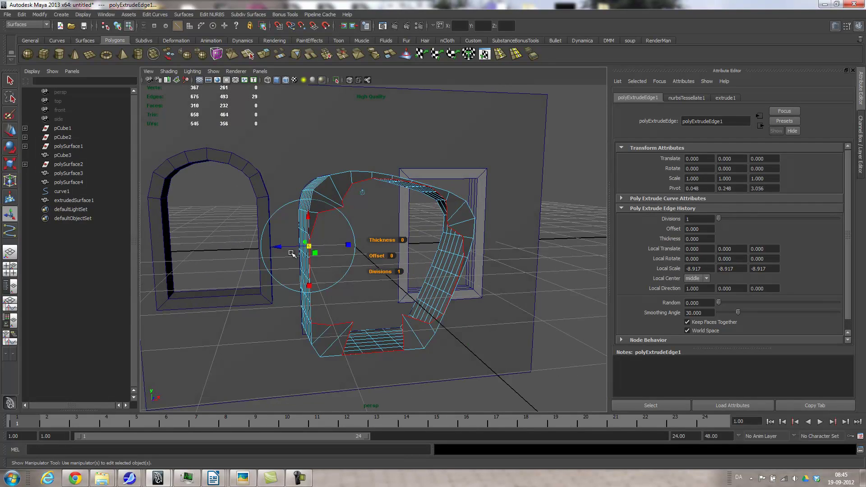
Step: Adjust the extruded border edges of the arch and repeat the edge extrusion
alt+drag(359, 281, 381, 288)
click(399, 213)
drag(449, 272, 305, 238)
key(g)
Step: Return to object selection and delete the demonstration arch surface together with its profile curve
right_drag(426, 294, 422, 296)
alt+drag(417, 300, 437, 325)
drag(408, 221, 515, 358)
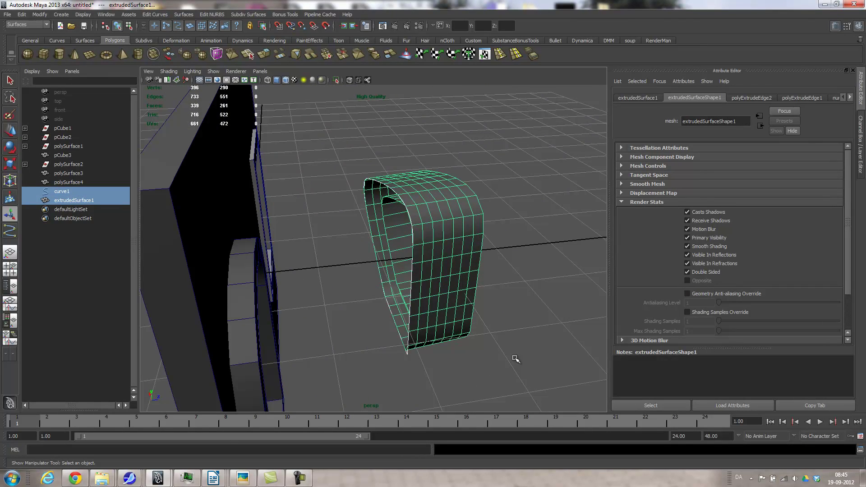
key(Delete)
alt+drag(399, 270, 278, 260)
Step: Select the wall and examine it with its framed arched and rectangular windows
click(292, 206)
alt+right_drag(513, 355, 381, 329)
alt+drag(381, 329, 367, 304)
alt+right_drag(368, 304, 468, 315)
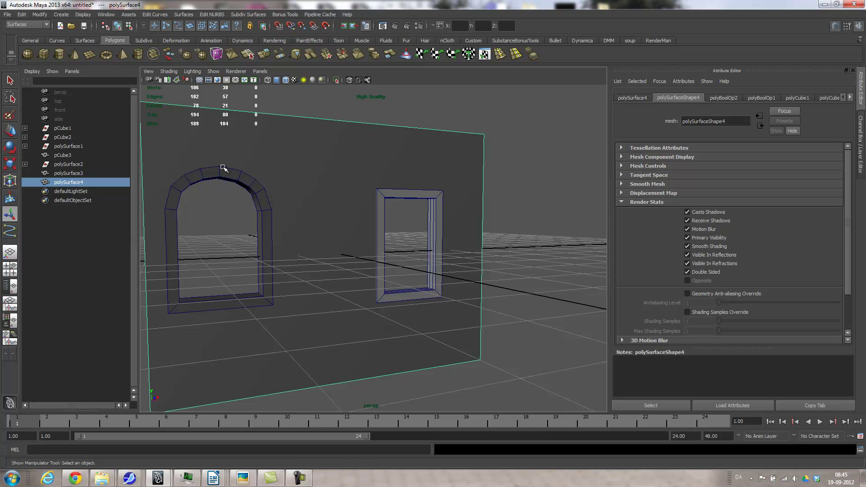
alt+drag(188, 280, 326, 238)
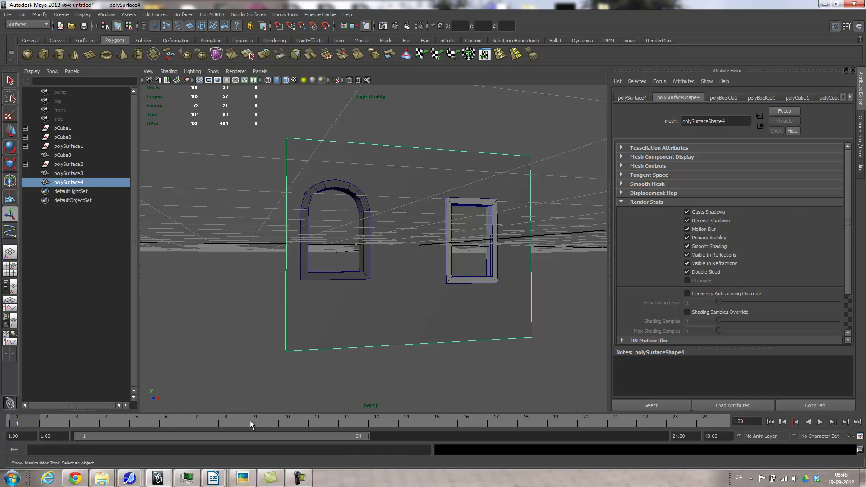
click(302, 480)
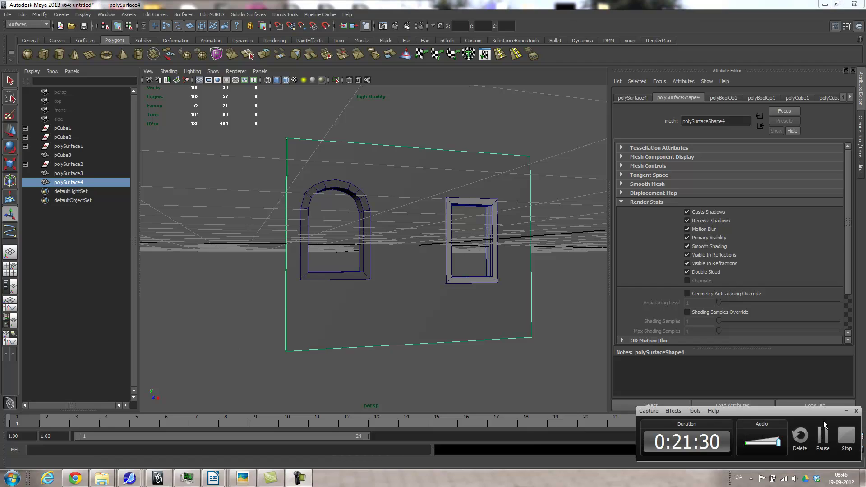